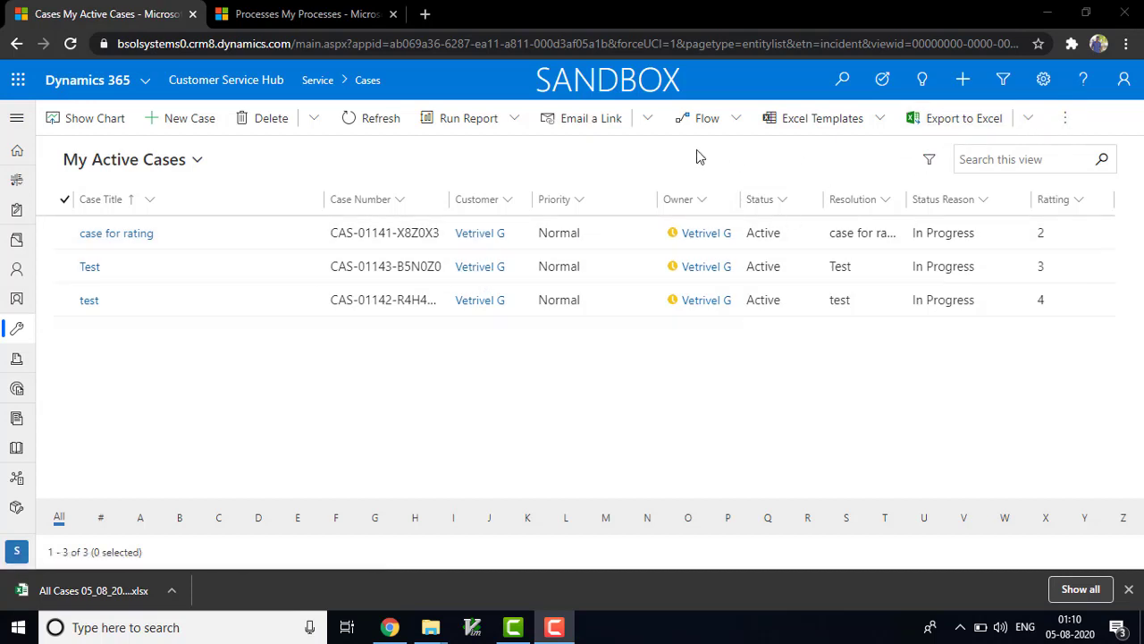
- Export the My Active Cases view to Excel and open the downloaded workbook from its folder with editing enabled
{"action": "left_click", "coordinate": [970, 128]}
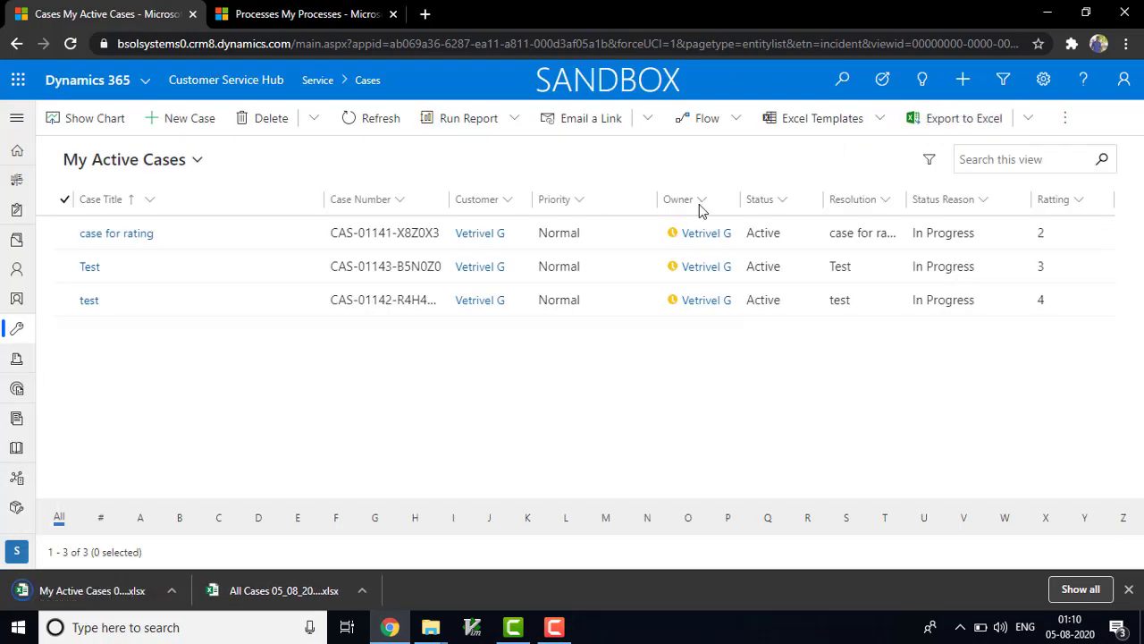
{"action": "left_click", "coordinate": [171, 590]}
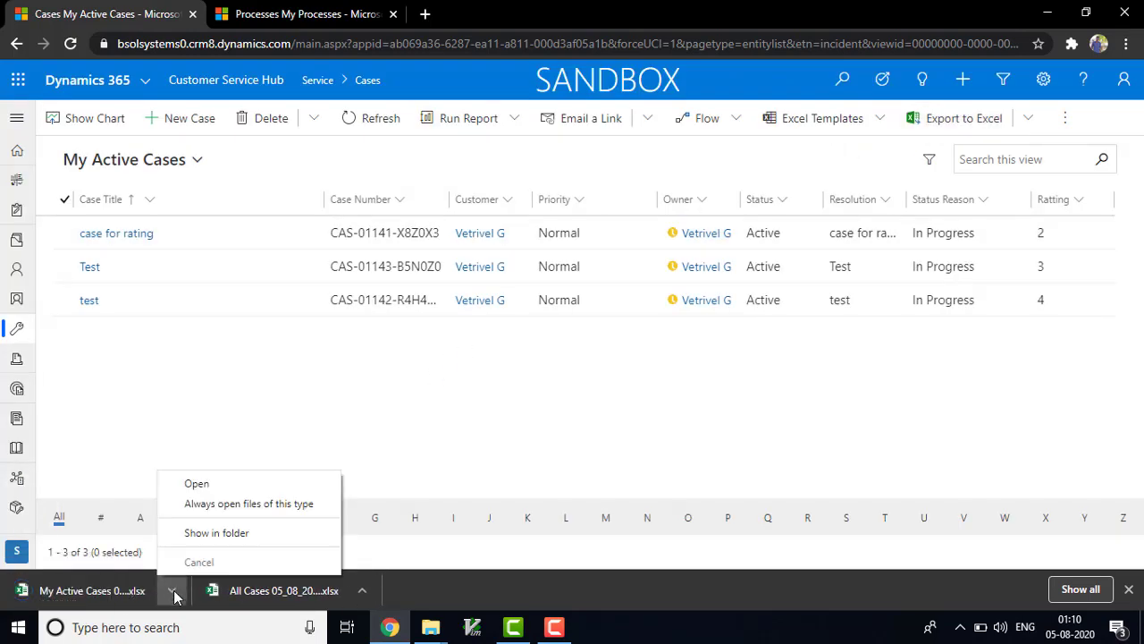
{"action": "left_click", "coordinate": [226, 534]}
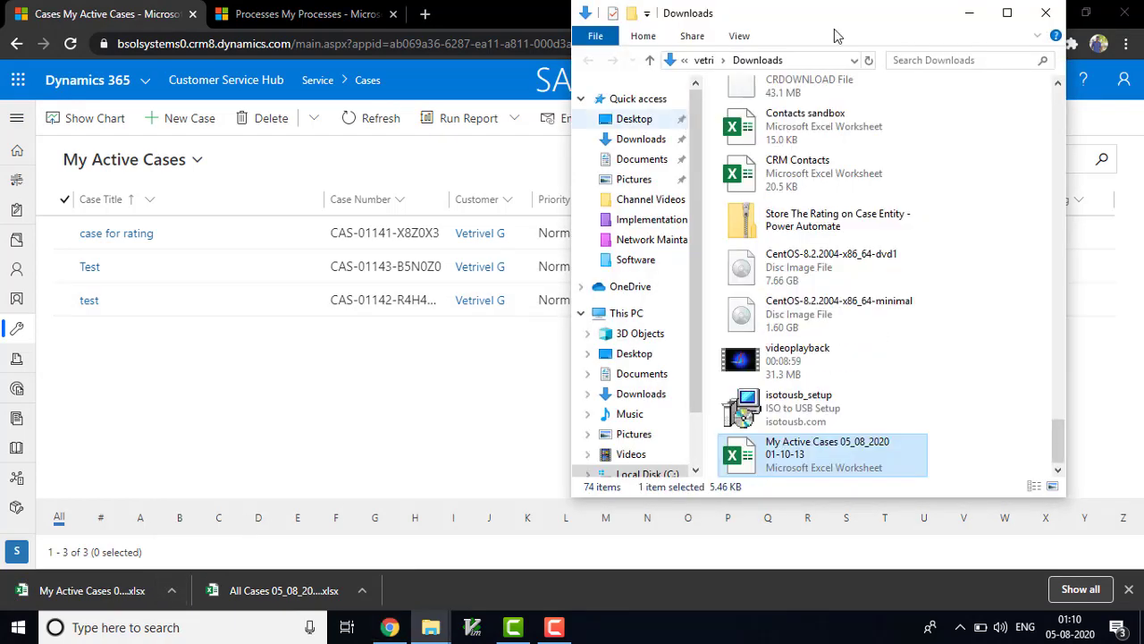
{"action": "left_click", "coordinate": [1008, 14]}
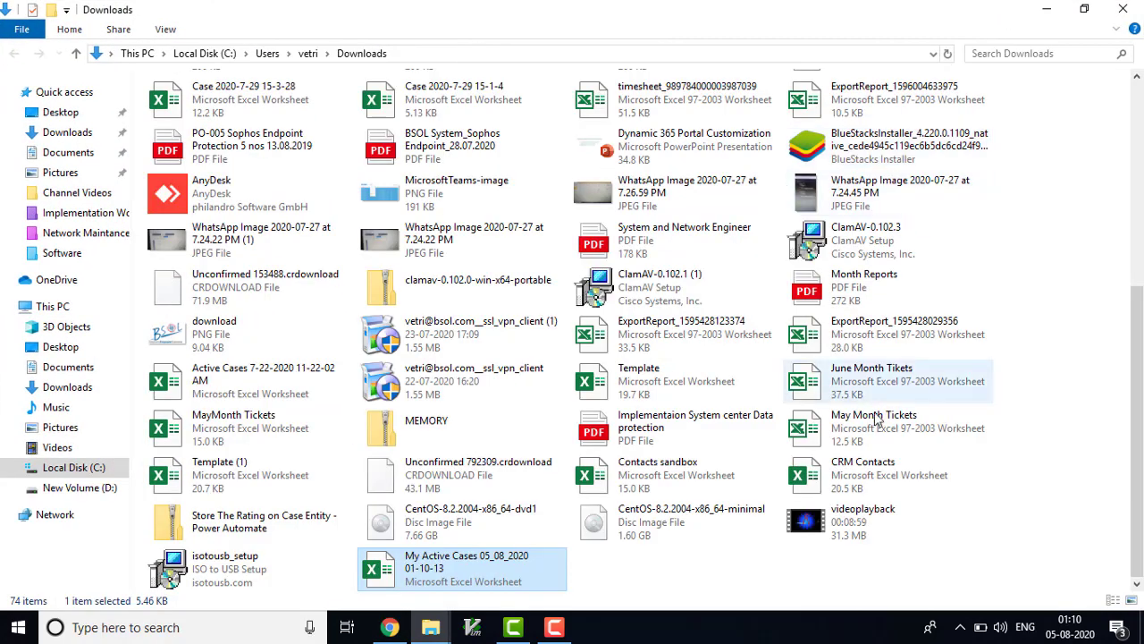
{"action": "double_click", "coordinate": [476, 566]}
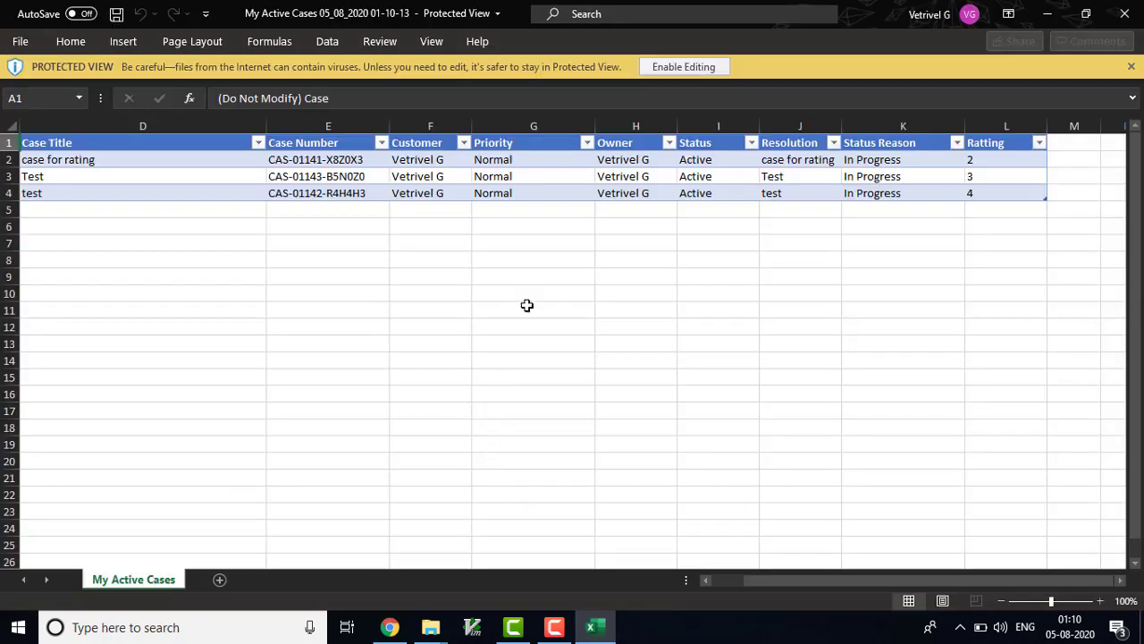
{"action": "left_click", "coordinate": [691, 68]}
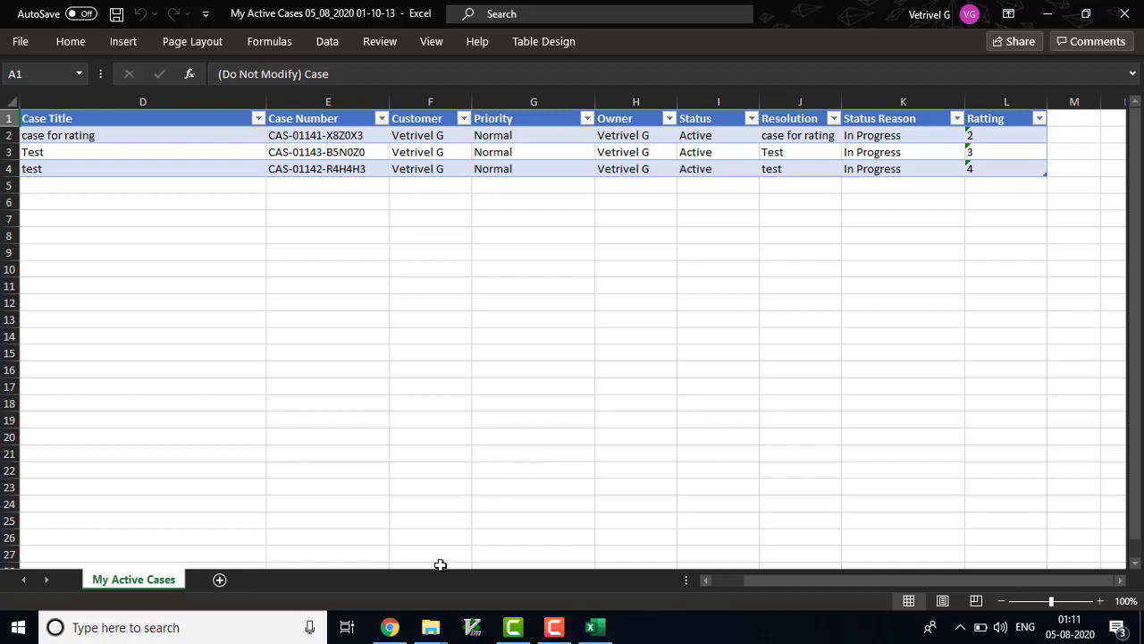
{"action": "left_click", "coordinate": [431, 629]}
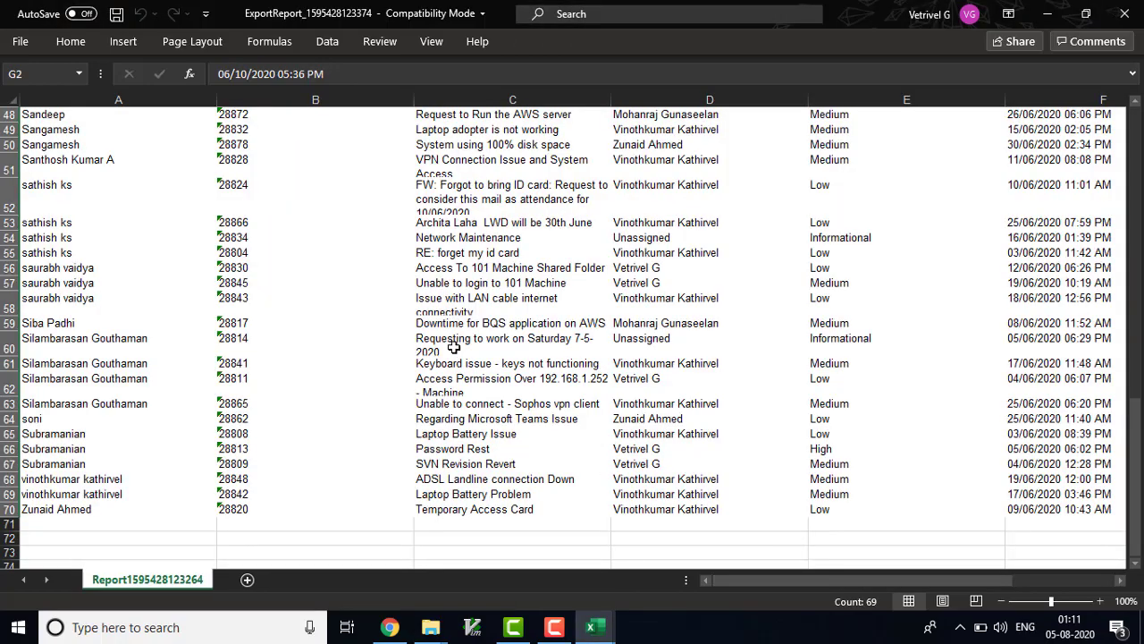
{"action": "scroll", "coordinate": [1131, 179], "scroll_direction": "up", "scroll_amount": 15}
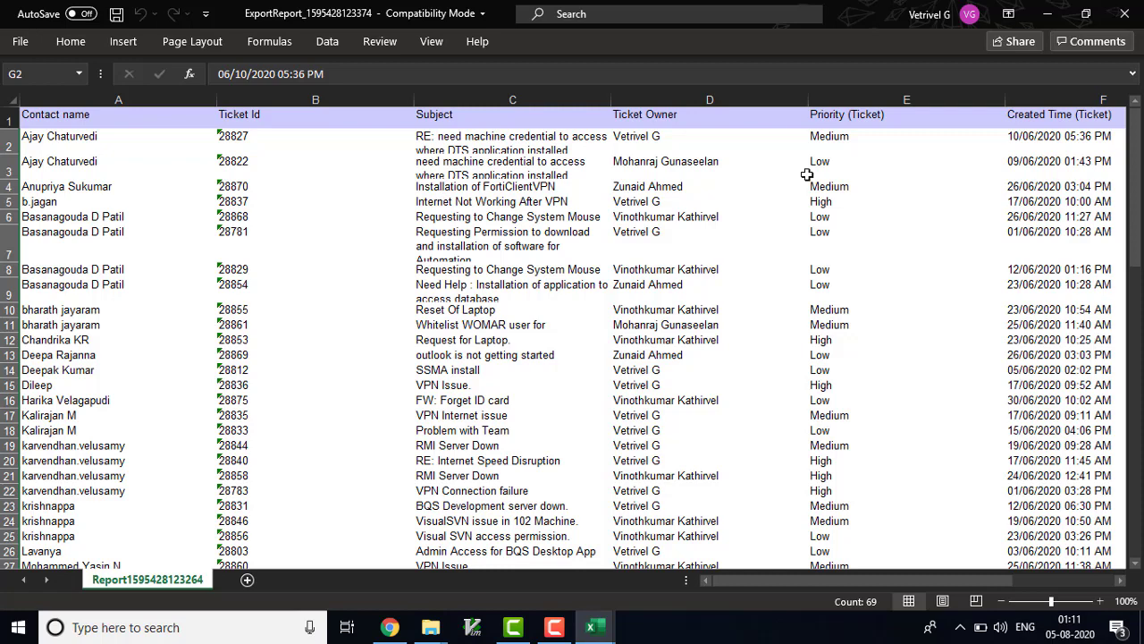
{"action": "left_click", "coordinate": [42, 141]}
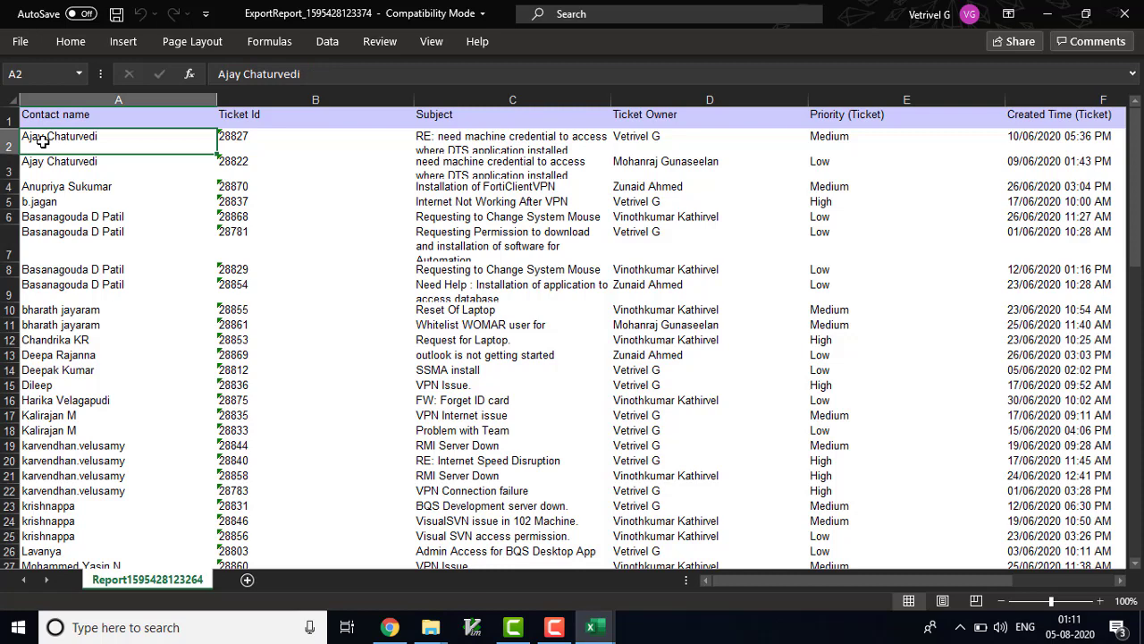
{"action": "key", "text": "shift+Down"}
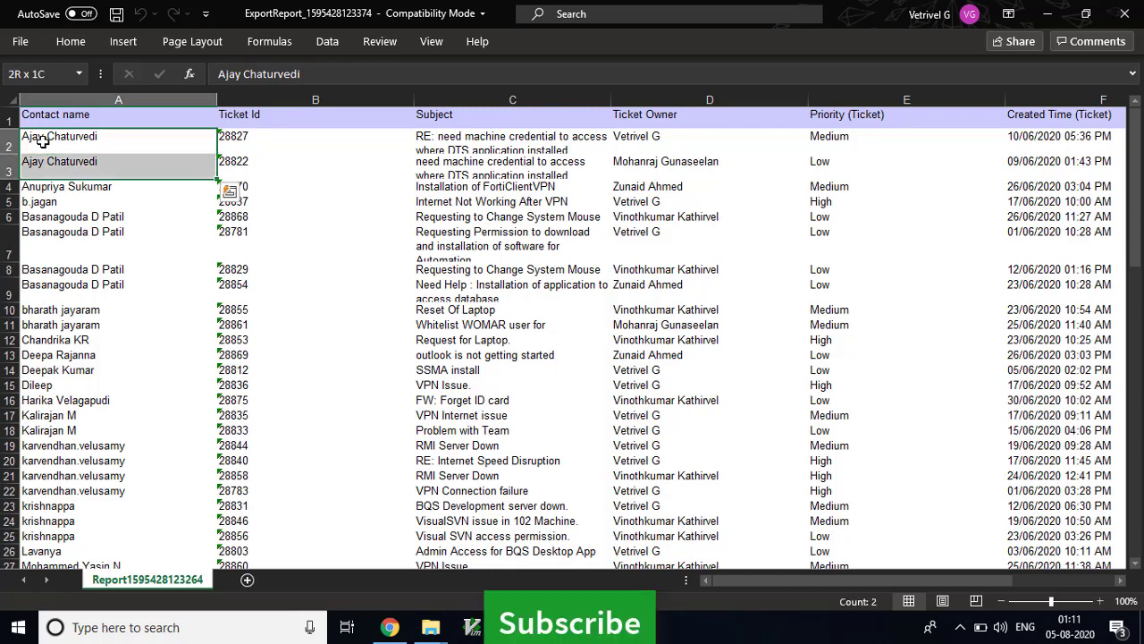
{"action": "key", "text": "shift+Right"}
{"action": "key", "text": "shift+Right"}
{"action": "key", "text": "shift+Right"}
{"action": "key", "text": "shift+Right"}
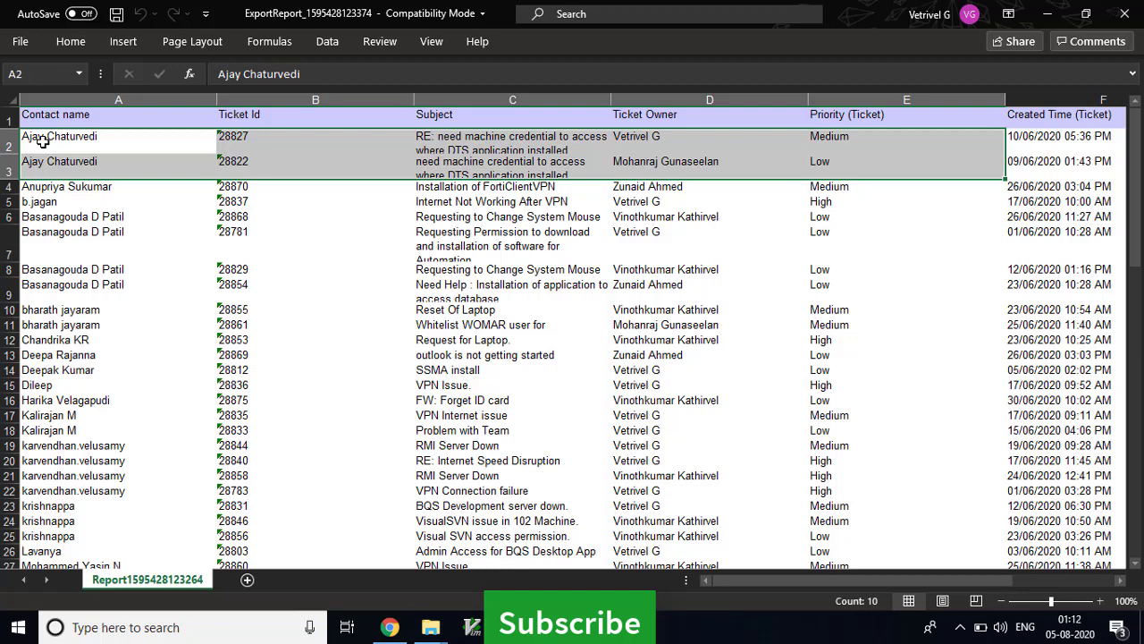
{"action": "key", "text": "ctrl+c"}
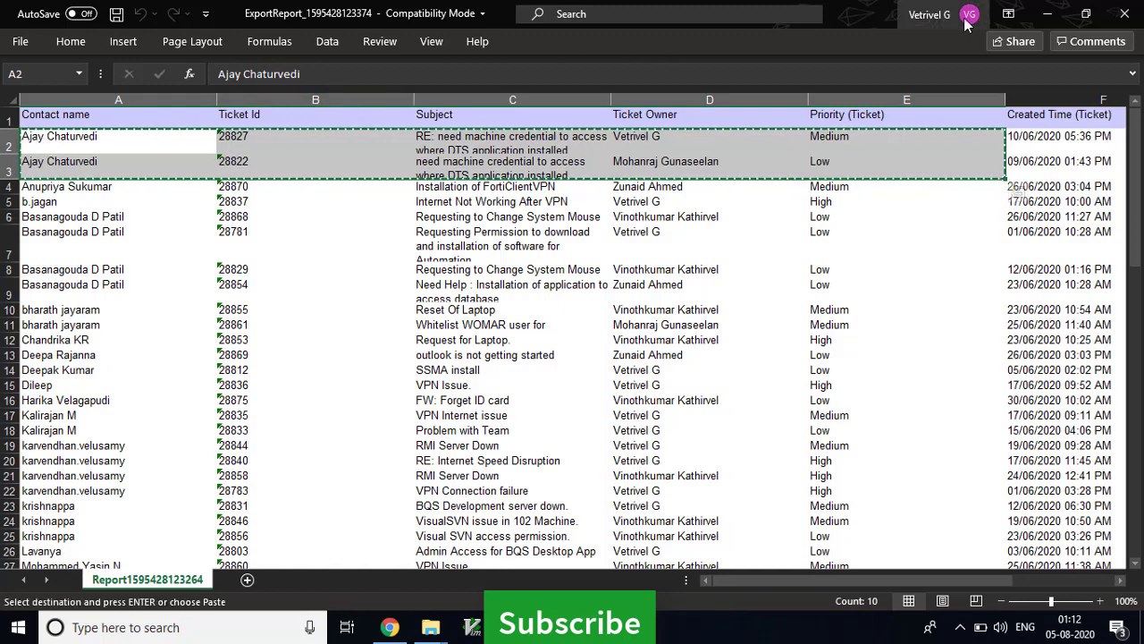
- Return to the My Active Cases workbook, add a new sheet, and paste the copied ticket rows at A1
{"action": "left_click", "coordinate": [1047, 14]}
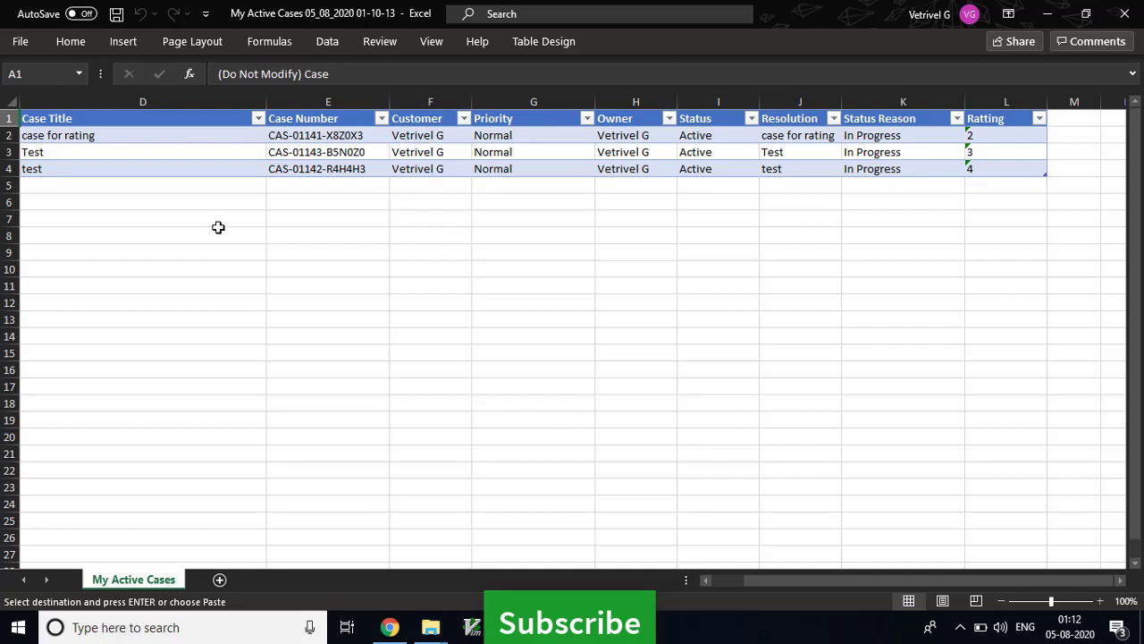
{"action": "left_click", "coordinate": [180, 185]}
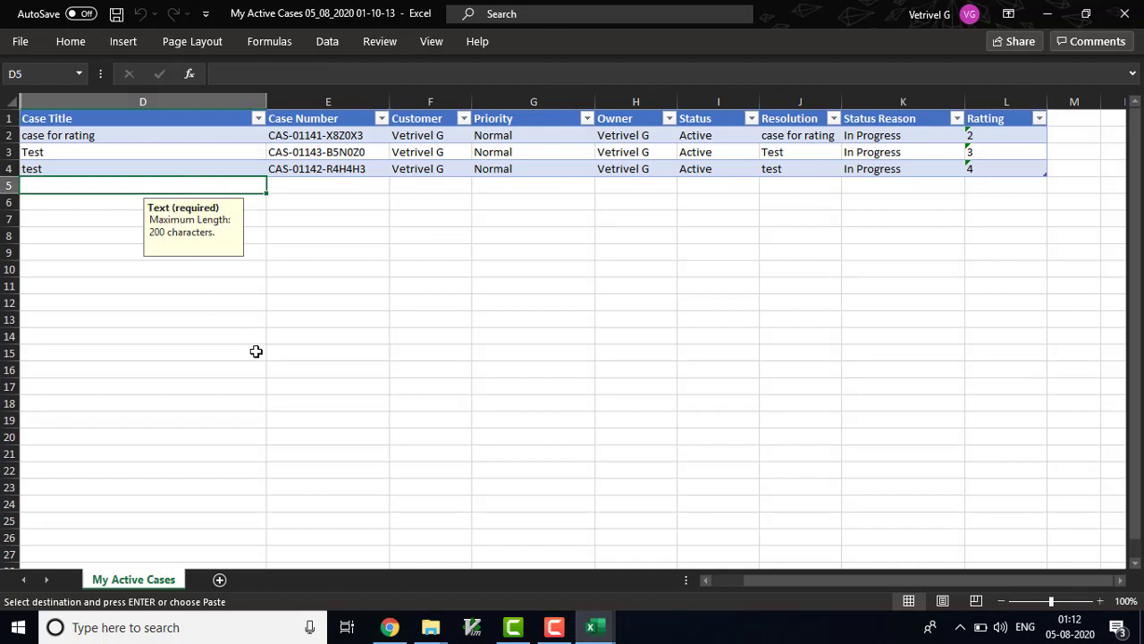
{"action": "left_click", "coordinate": [219, 580]}
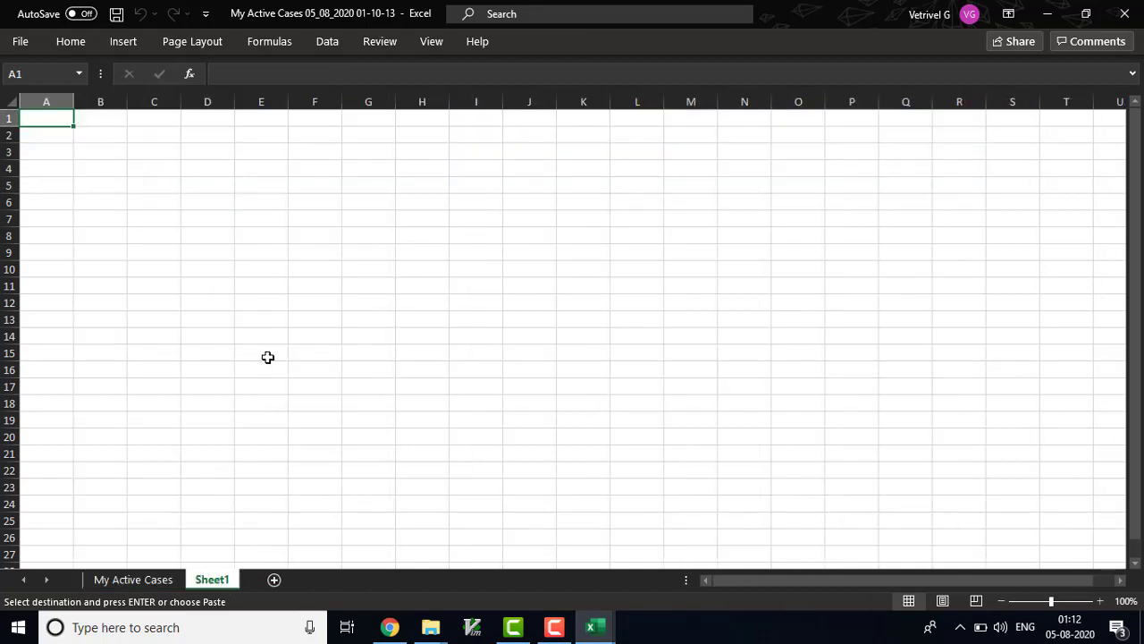
{"action": "key", "text": "ctrl+v"}
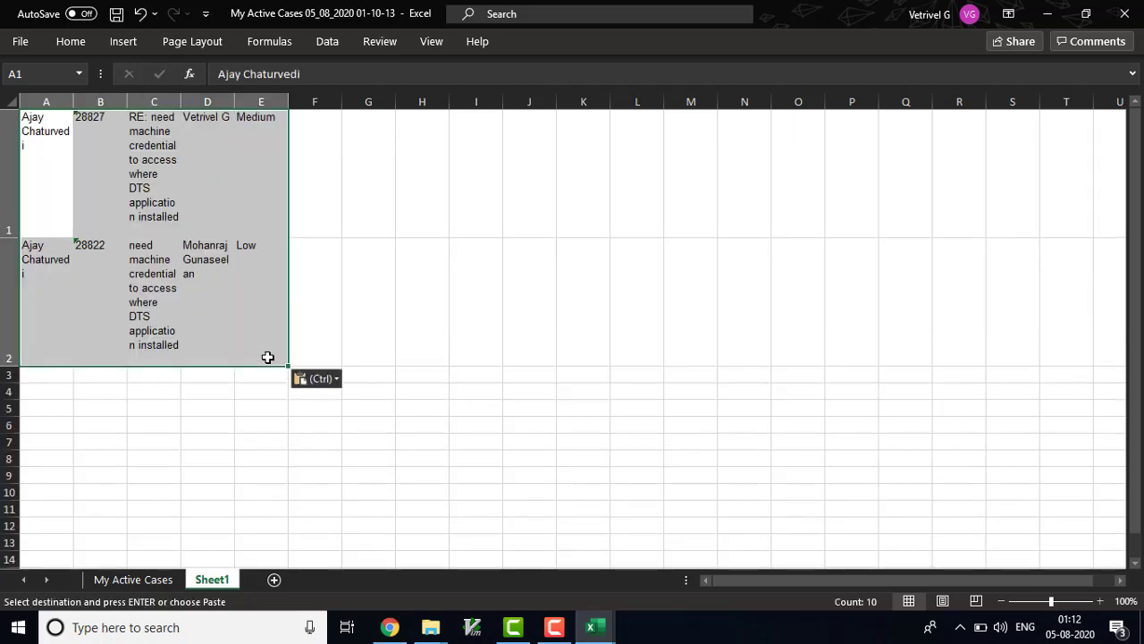
- Widen columns A, C, D and E on Sheet1 to make the pasted ticket data easier to read
{"action": "left_click_drag", "start_coordinate": [288, 104], "coordinate": [567, 104]}
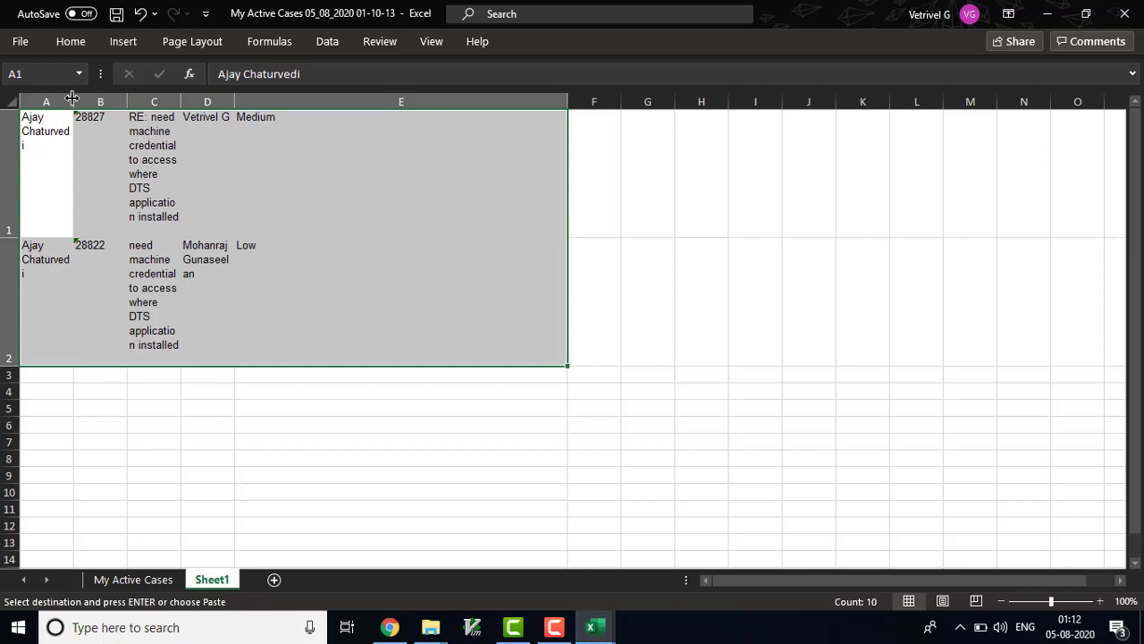
{"action": "left_click_drag", "start_coordinate": [74, 101], "coordinate": [317, 84]}
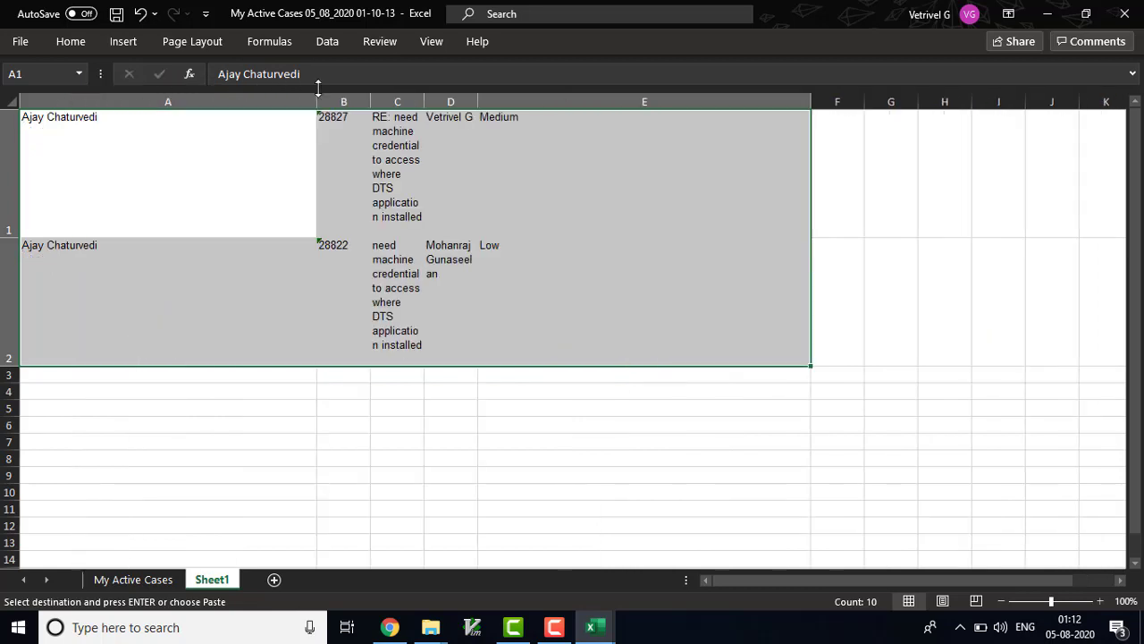
{"action": "left_click", "coordinate": [171, 372]}
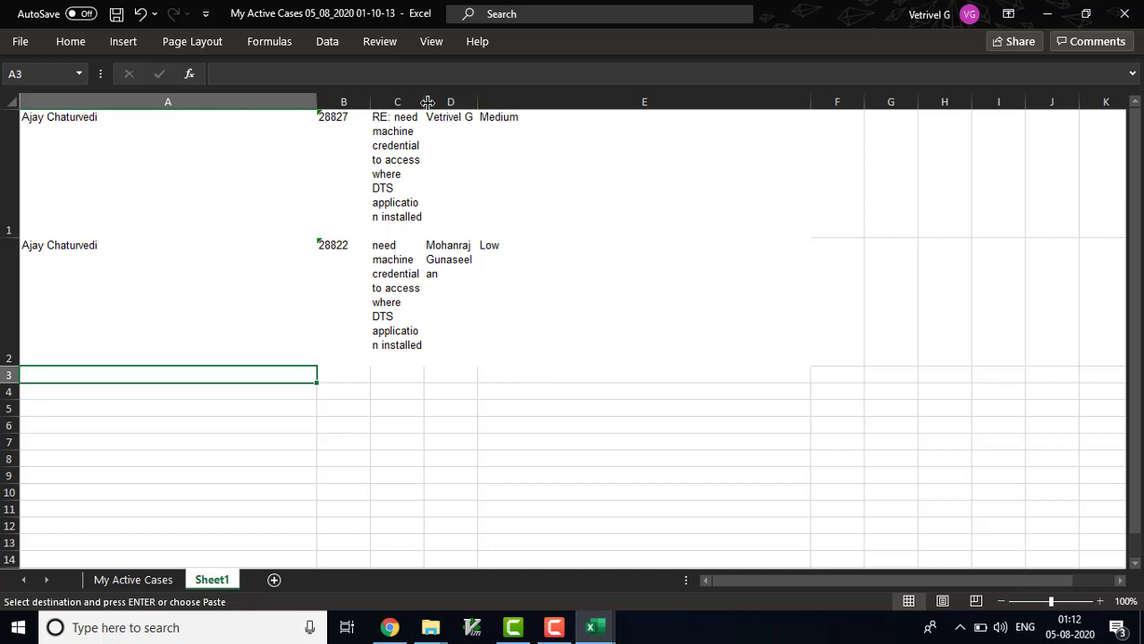
{"action": "left_click_drag", "start_coordinate": [424, 100], "coordinate": [638, 97]}
{"action": "left_click", "coordinate": [697, 96]}
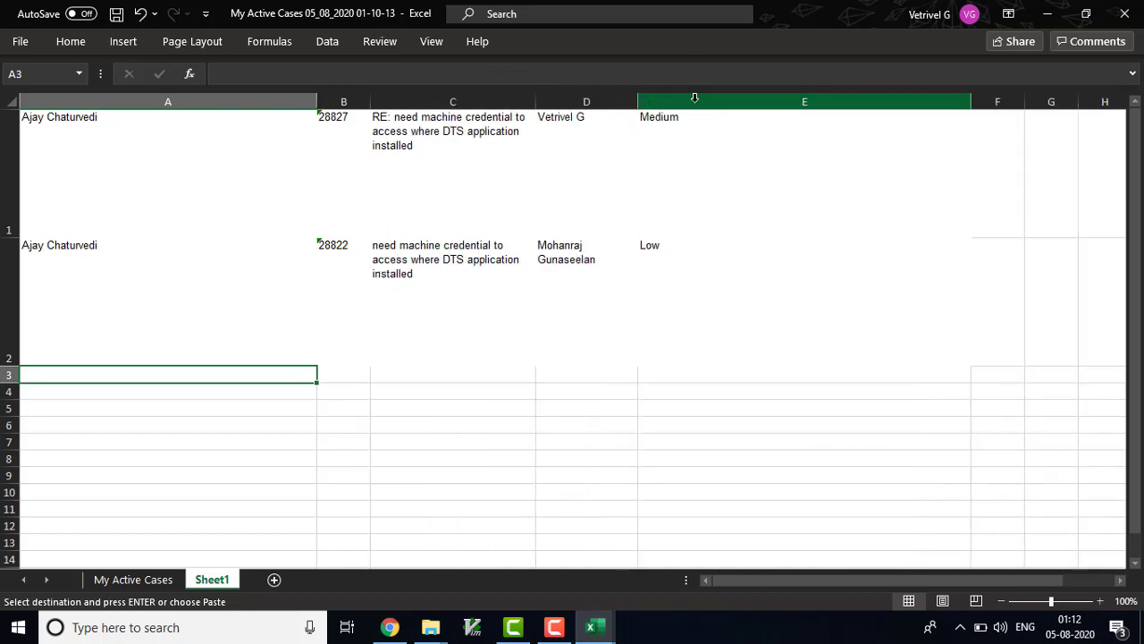
- Copy the contact's name text from cell A1 of Sheet1
{"action": "left_click", "coordinate": [169, 137]}
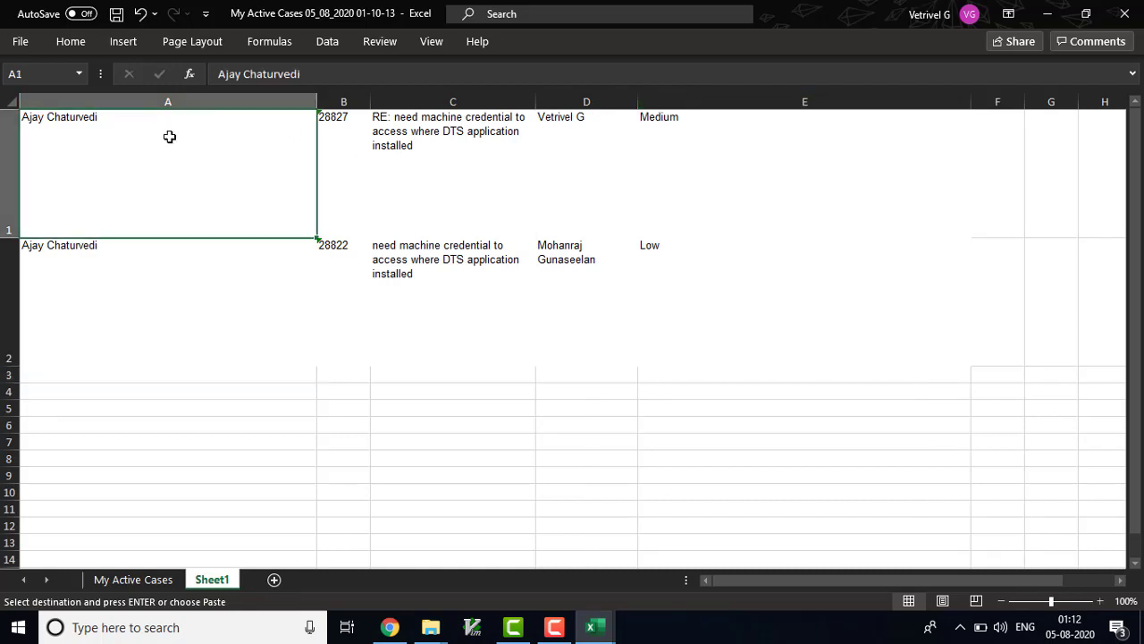
{"action": "double_click", "coordinate": [170, 137]}
{"action": "key", "text": "shift+Home"}
{"action": "key", "text": "ctrl+c"}
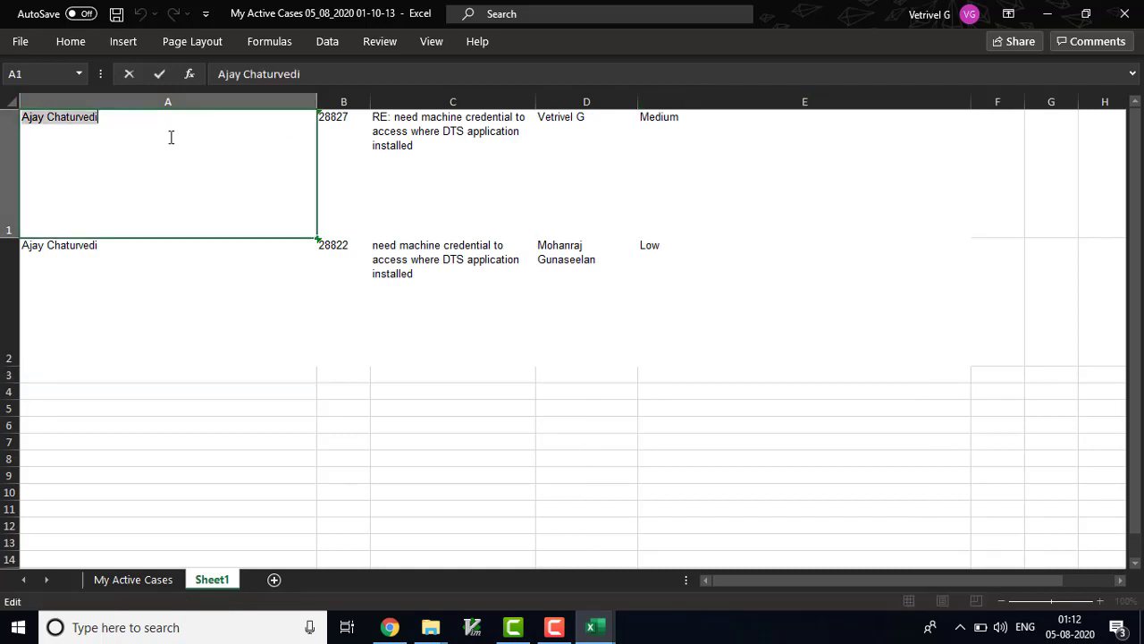
- Switch to Dynamics 365 in Chrome and display the All Contacts view of the Contacts list
{"action": "left_click", "coordinate": [391, 629]}
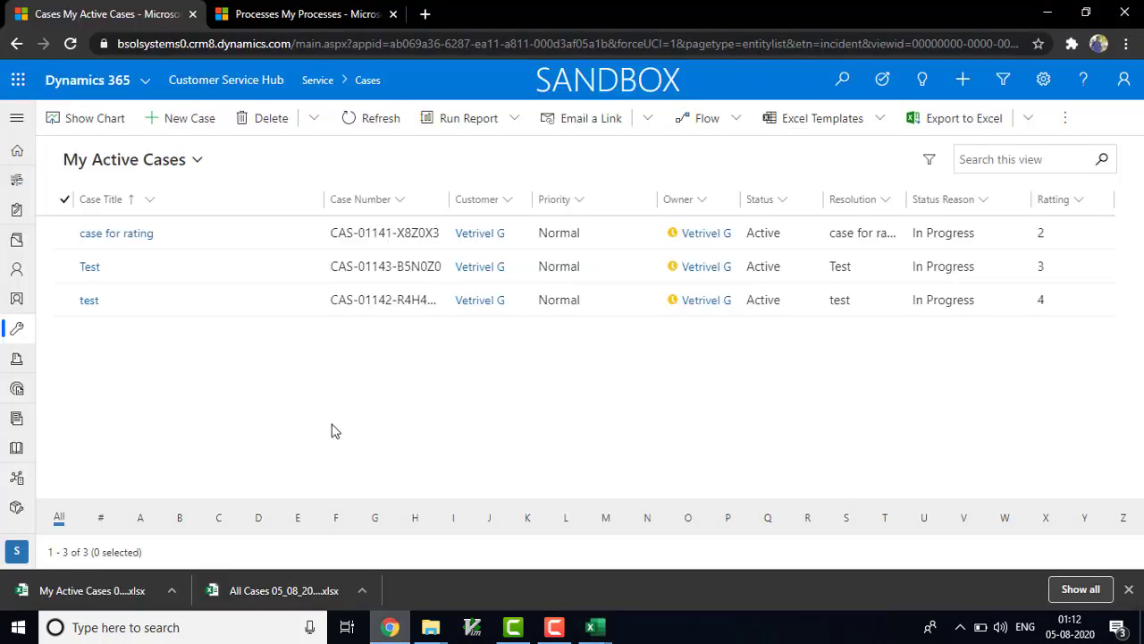
{"action": "left_click", "coordinate": [19, 282]}
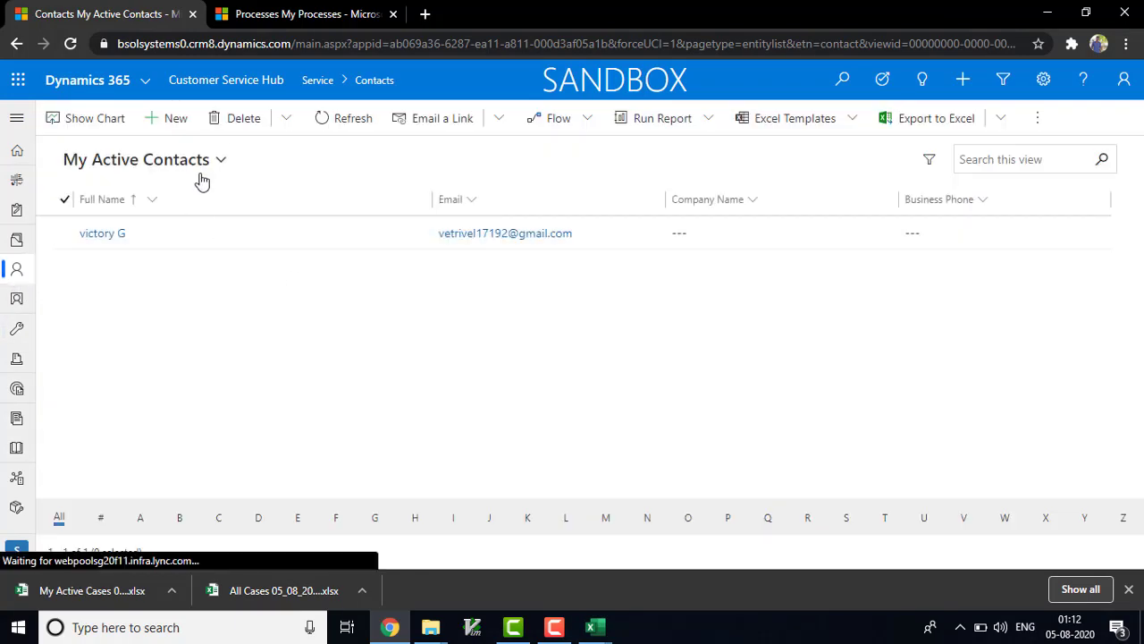
{"action": "left_click", "coordinate": [215, 163]}
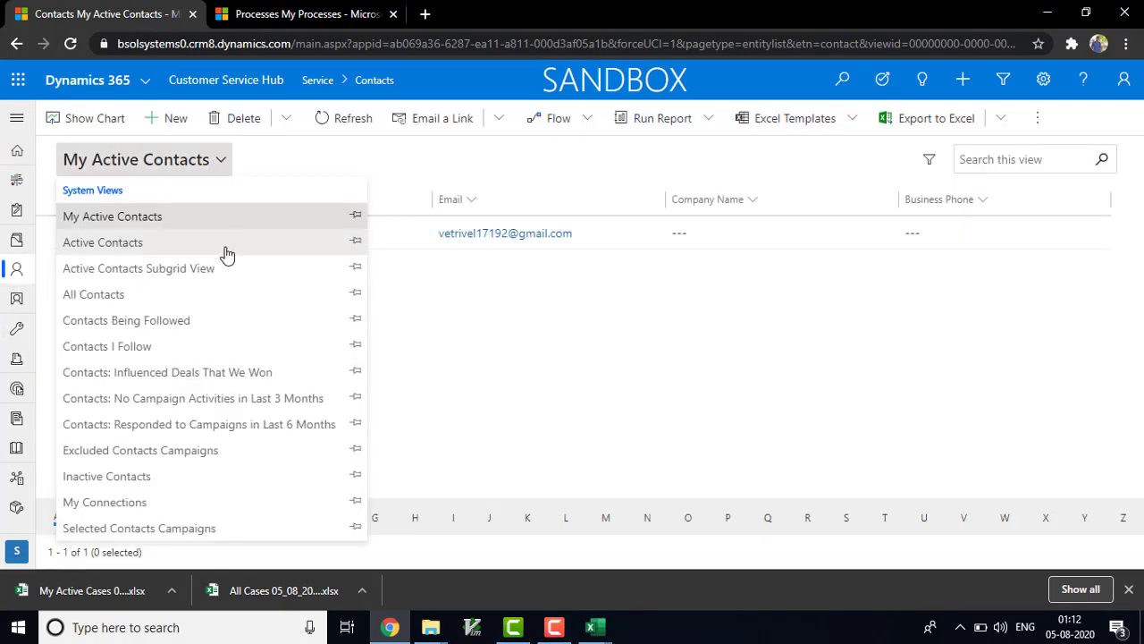
{"action": "left_click", "coordinate": [124, 298]}
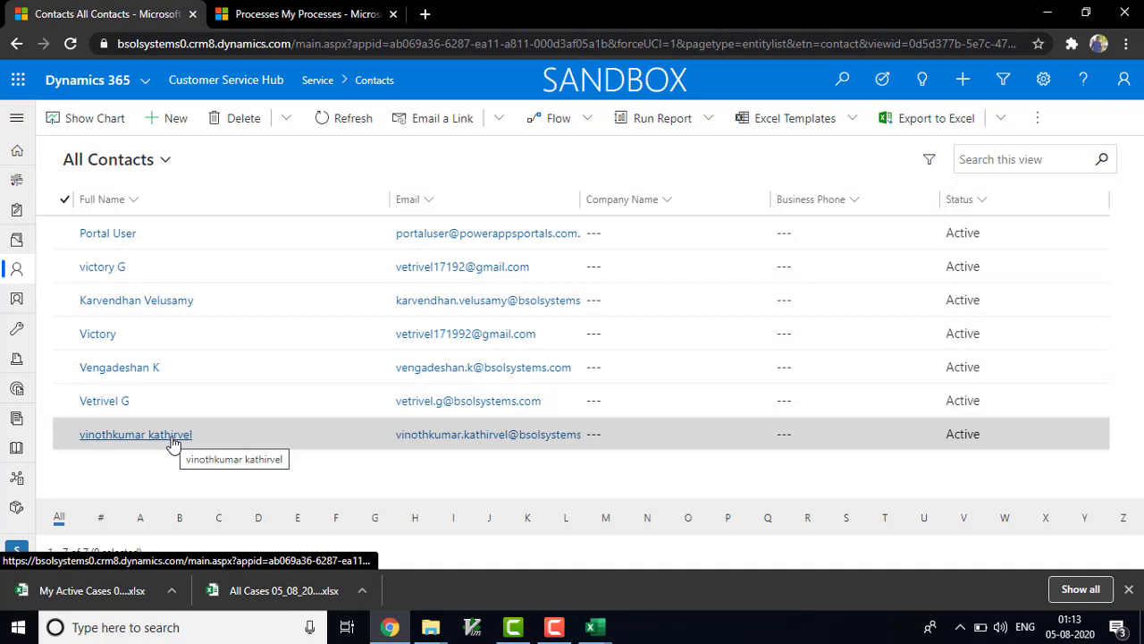
- Create a contact with the copied contact name as First Name and "A" as Last Name, and save and close it
{"action": "left_click", "coordinate": [176, 123]}
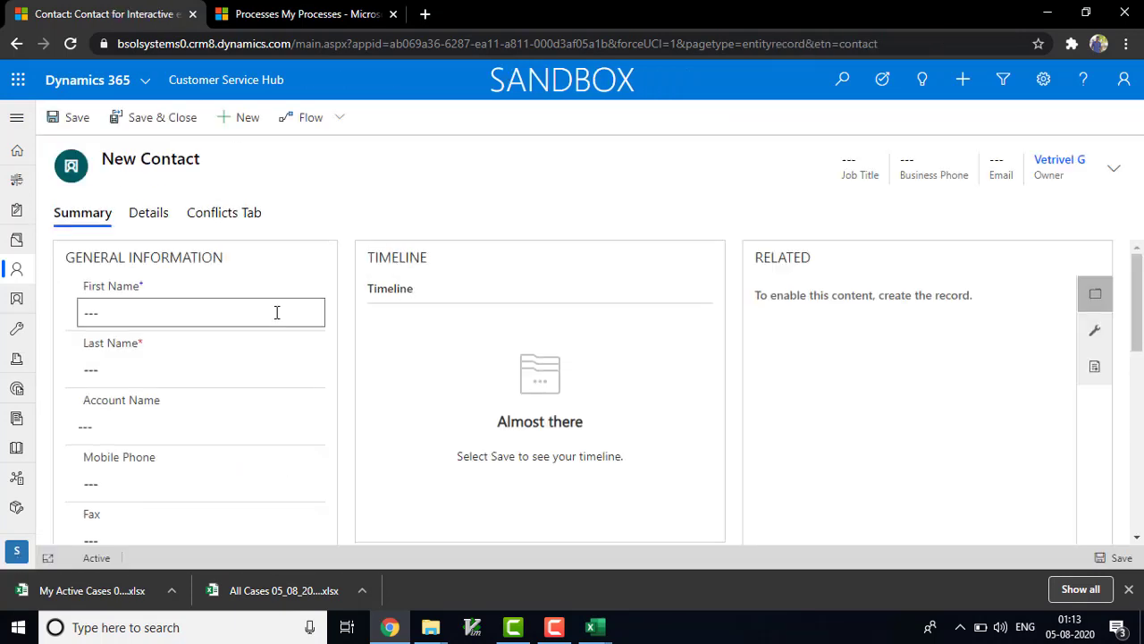
{"action": "key", "text": "ctrl+v"}
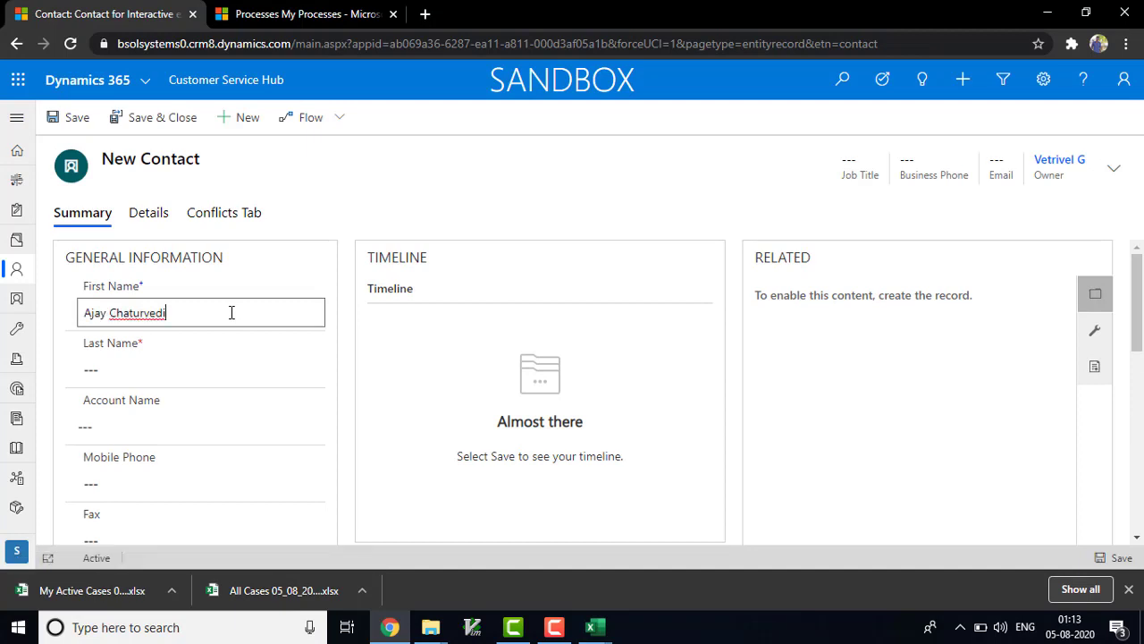
{"action": "left_click", "coordinate": [200, 370]}
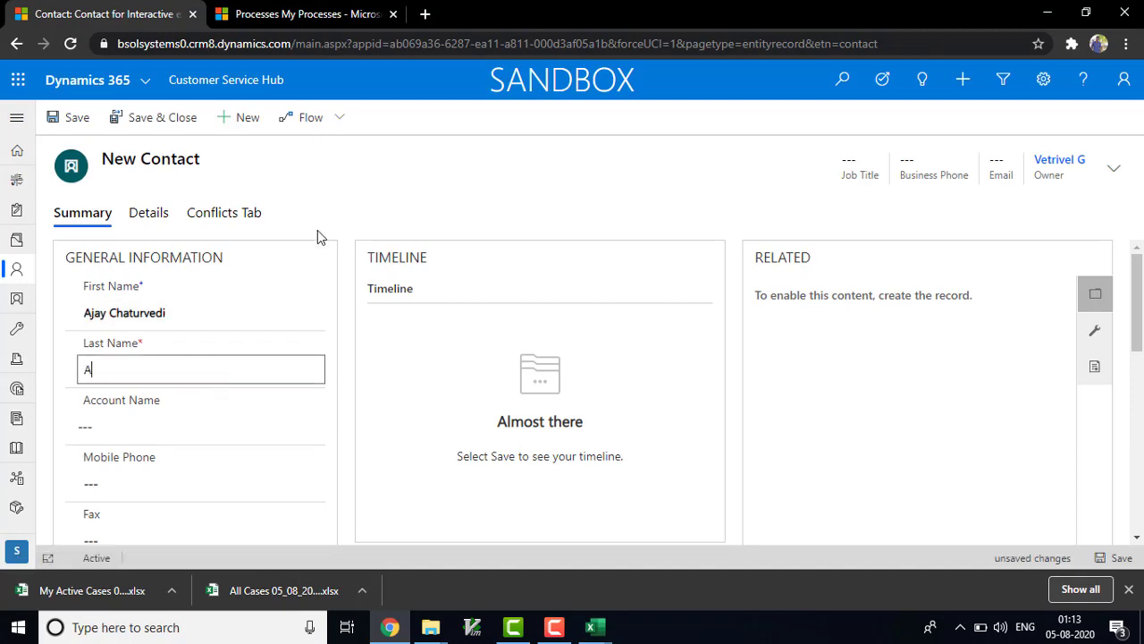
{"action": "left_click", "coordinate": [171, 128]}
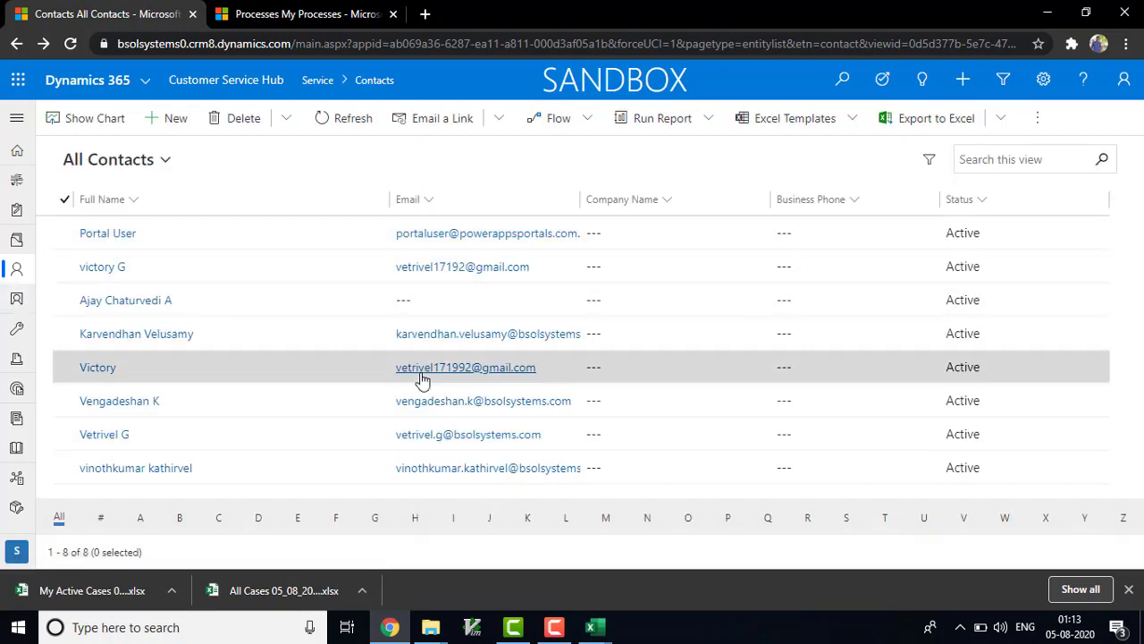
- Switch to the My Active Cases workbook in Excel and paste the contact's name into Customer cell F5 of the My Active Cases sheet
{"action": "mouse_move", "coordinate": [602, 633]}
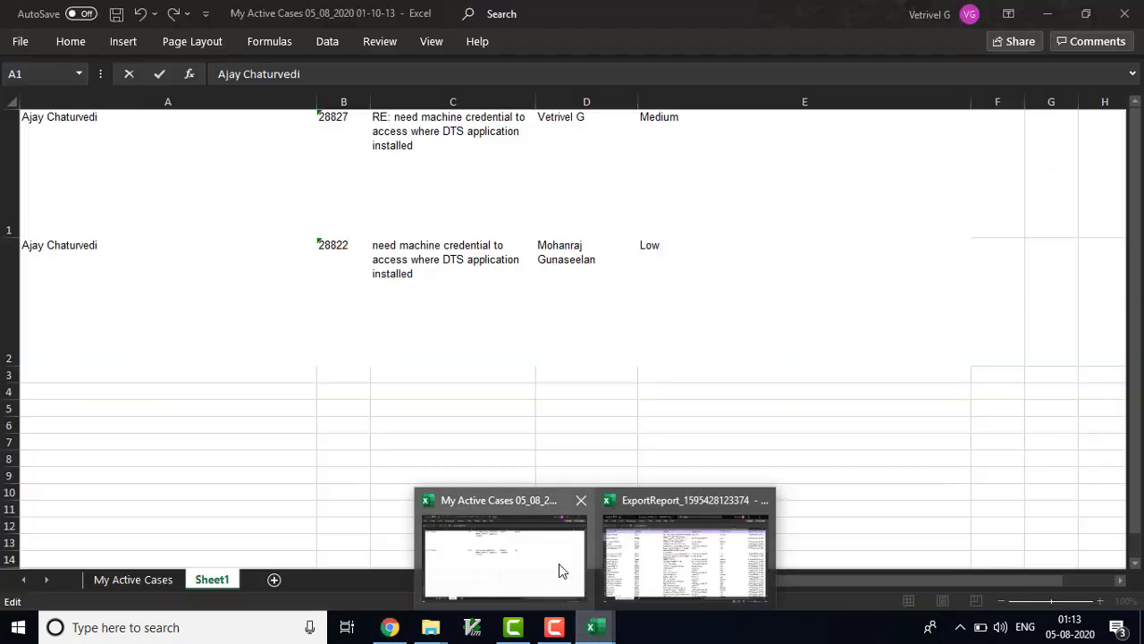
{"action": "left_click", "coordinate": [558, 570]}
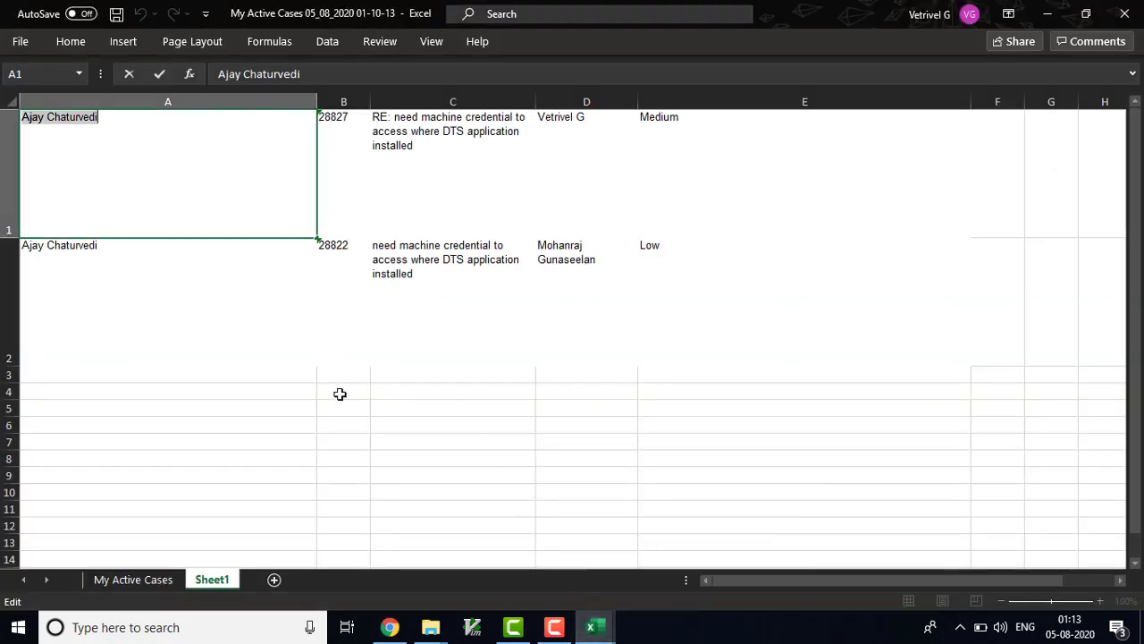
{"action": "left_click", "coordinate": [134, 580]}
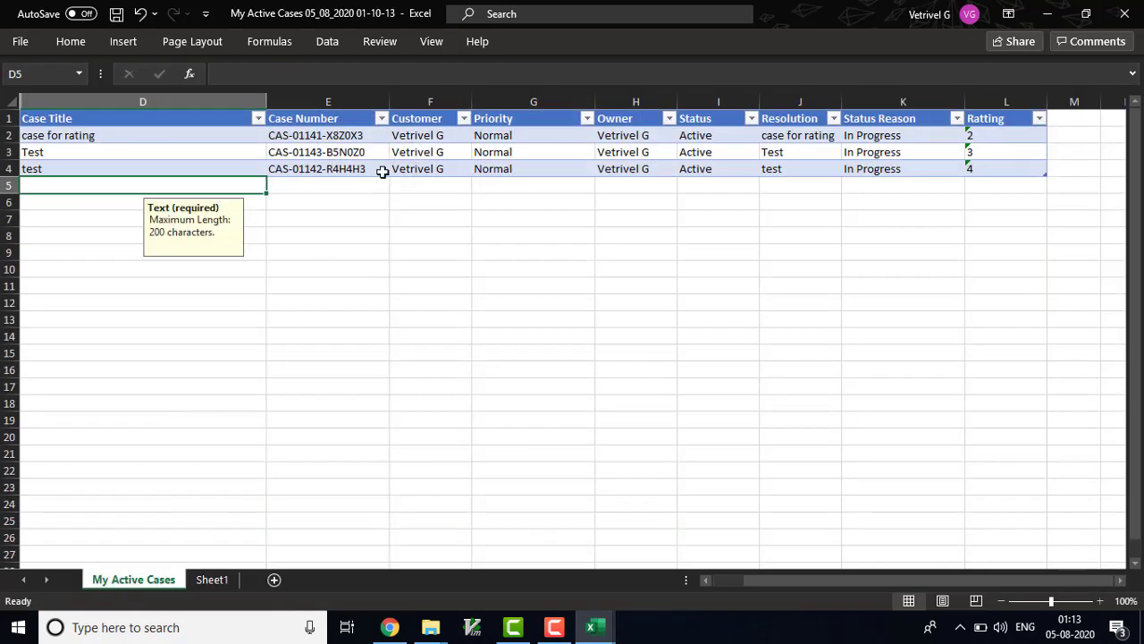
{"action": "left_click", "coordinate": [419, 188]}
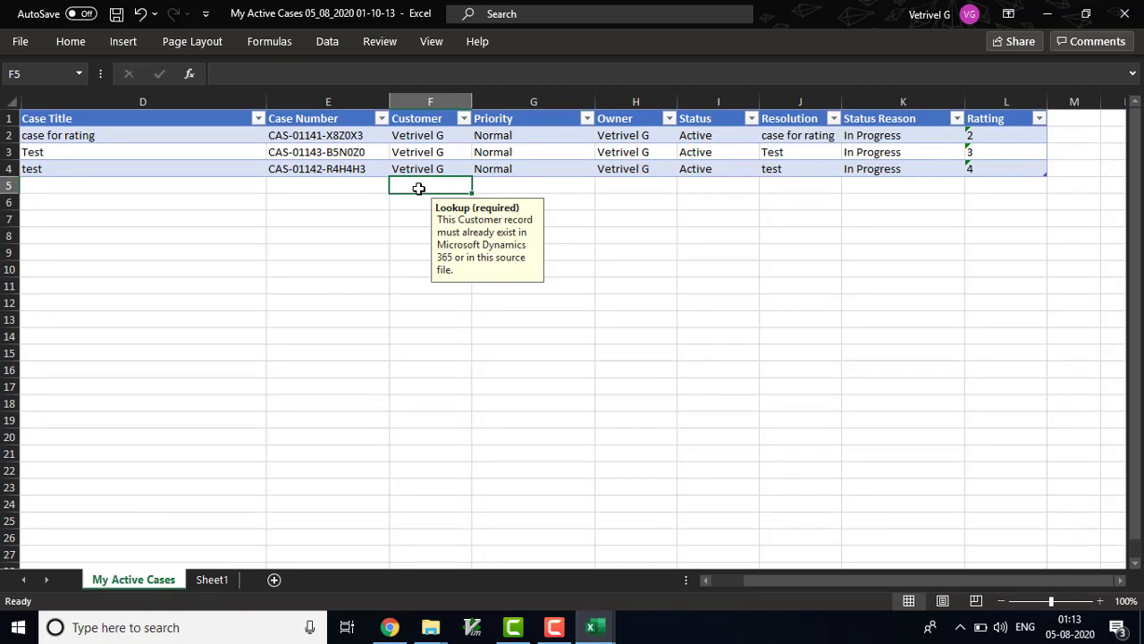
{"action": "key", "text": "ctrl+v"}
{"action": "left_click", "coordinate": [414, 210]}
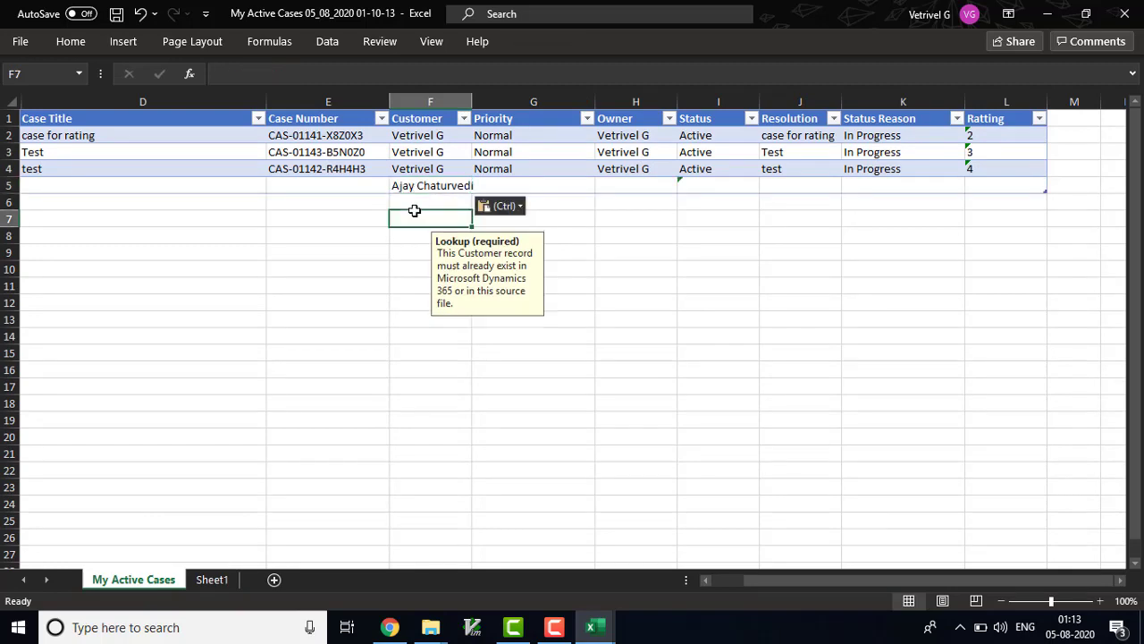
- Paste the copied contact's name into Customer cell F6 of the My Active Cases sheet
{"action": "left_click", "coordinate": [416, 199]}
{"action": "key", "text": "ctrl+v"}
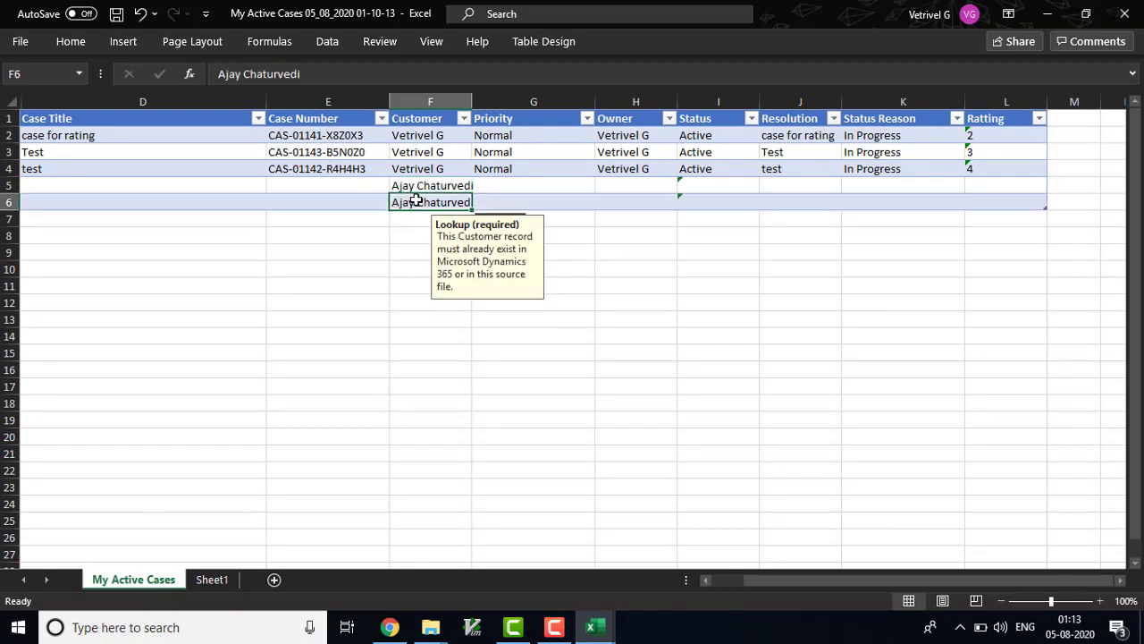
- Copy the ticket title from cell C1 of Sheet1 into Case Title cell D5 of My Active Cases, and widen column D to fit it
{"action": "left_click", "coordinate": [213, 583]}
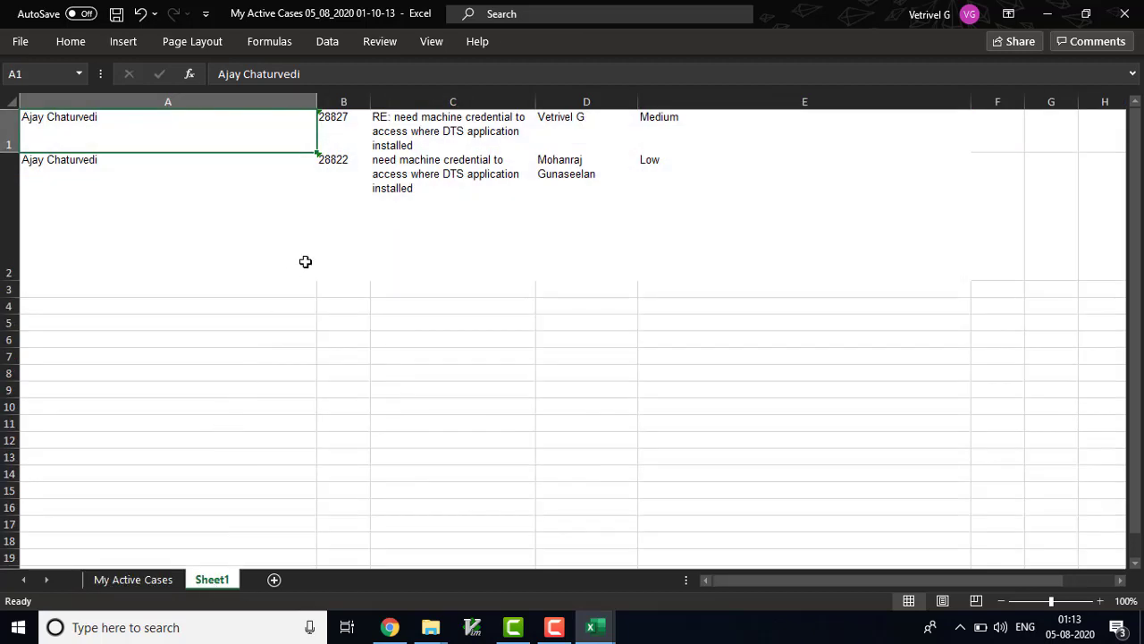
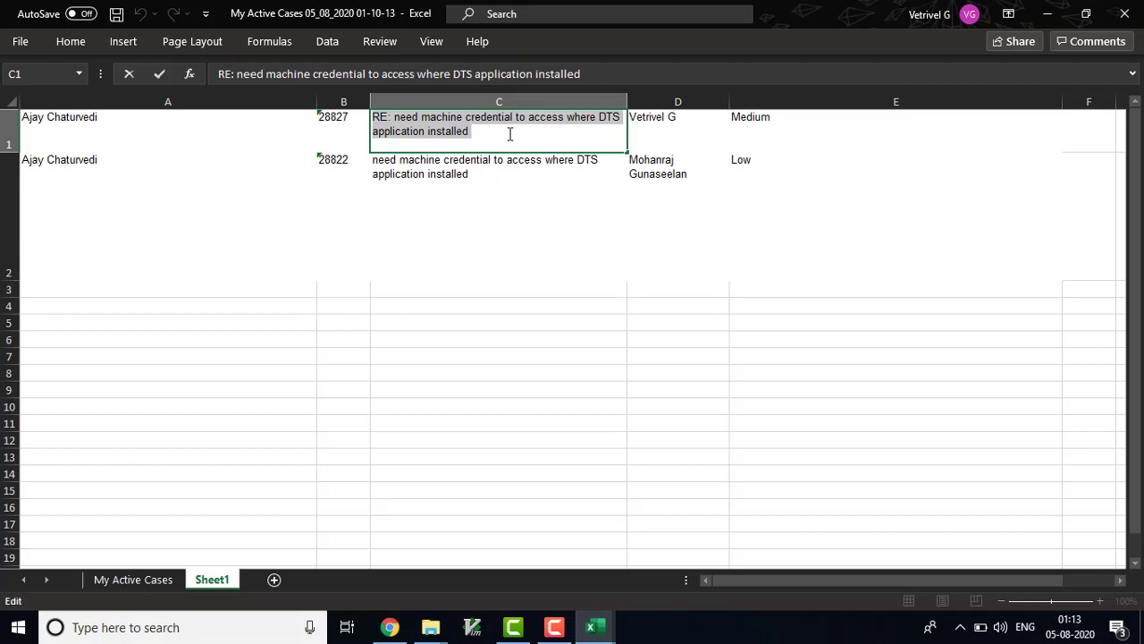
{"action": "left_click", "coordinate": [114, 584]}
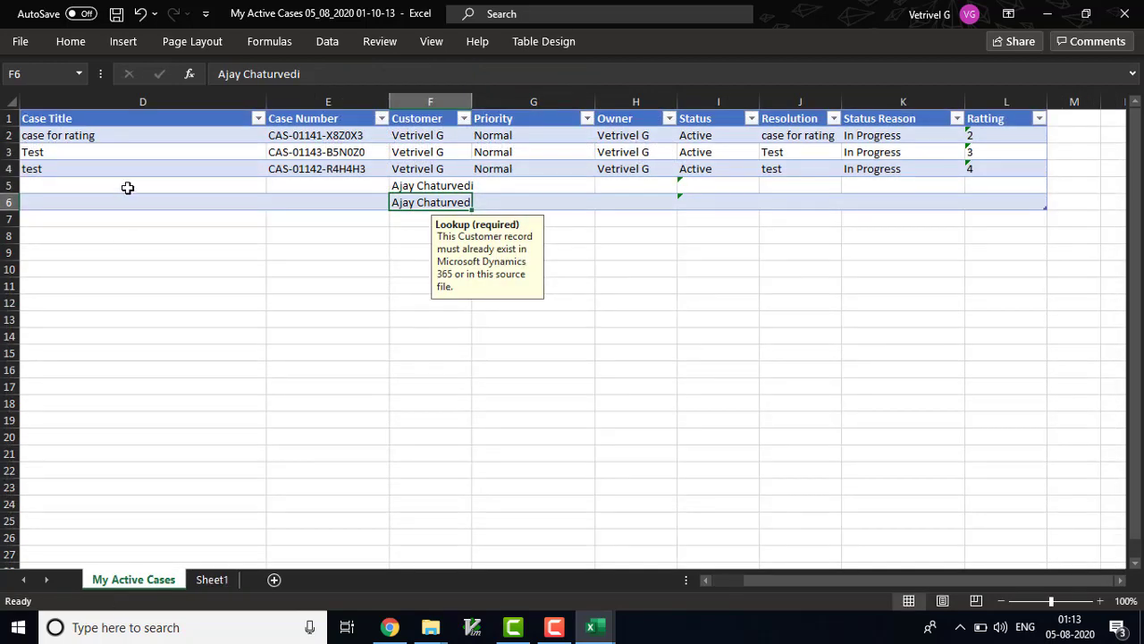
{"action": "double_click", "coordinate": [128, 188]}
{"action": "key", "text": "ctrl+v"}
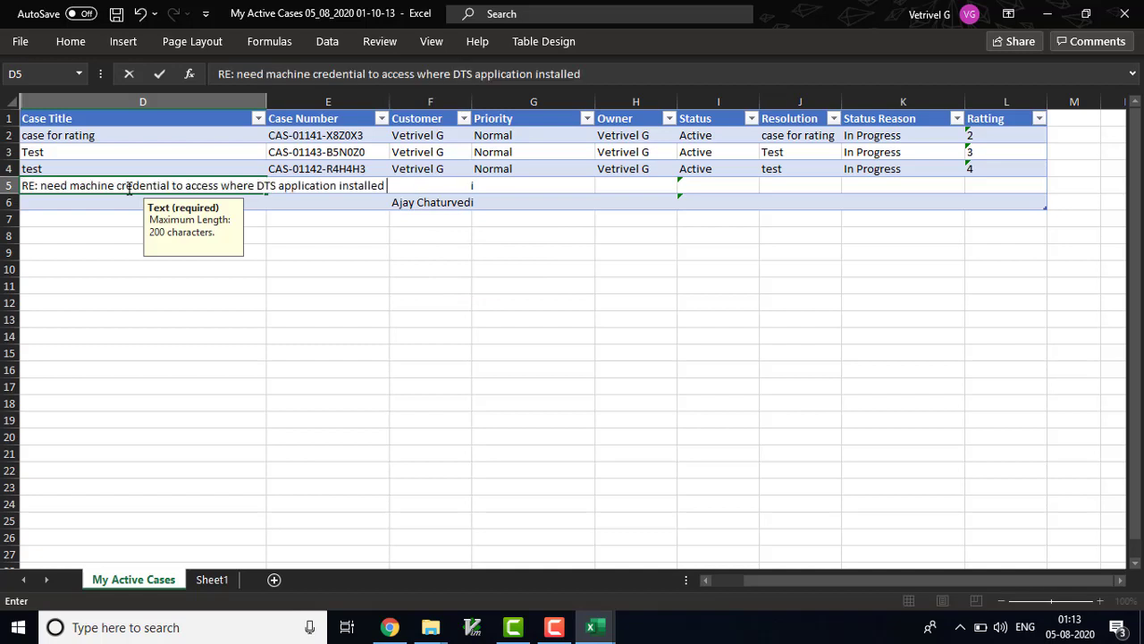
{"action": "left_click", "coordinate": [134, 286]}
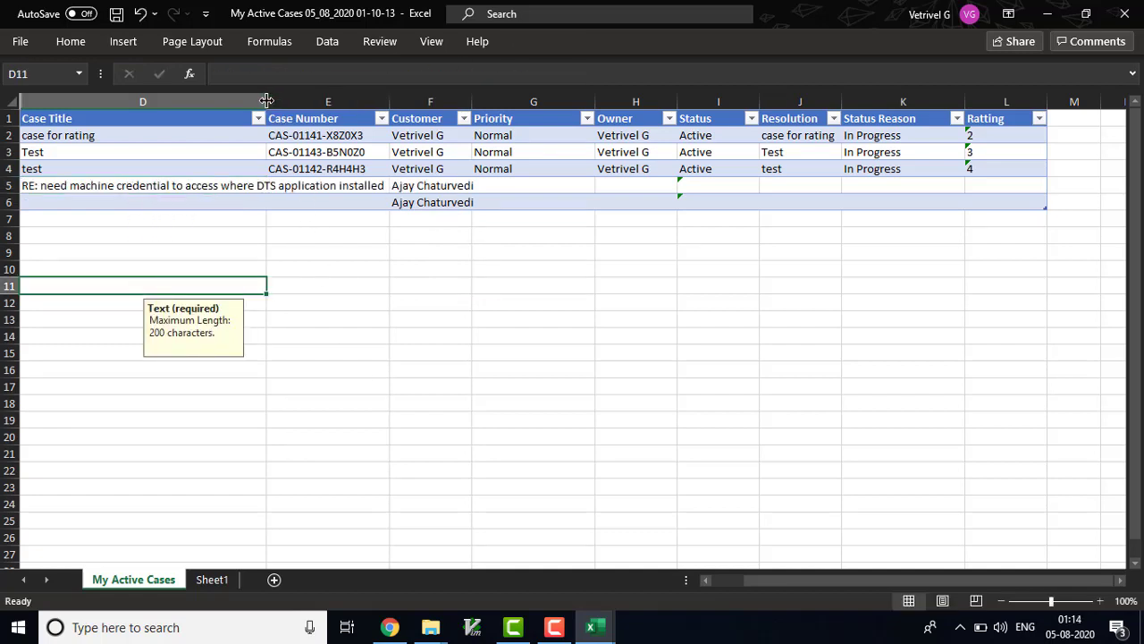
{"action": "left_click_drag", "start_coordinate": [266, 100], "coordinate": [388, 104]}
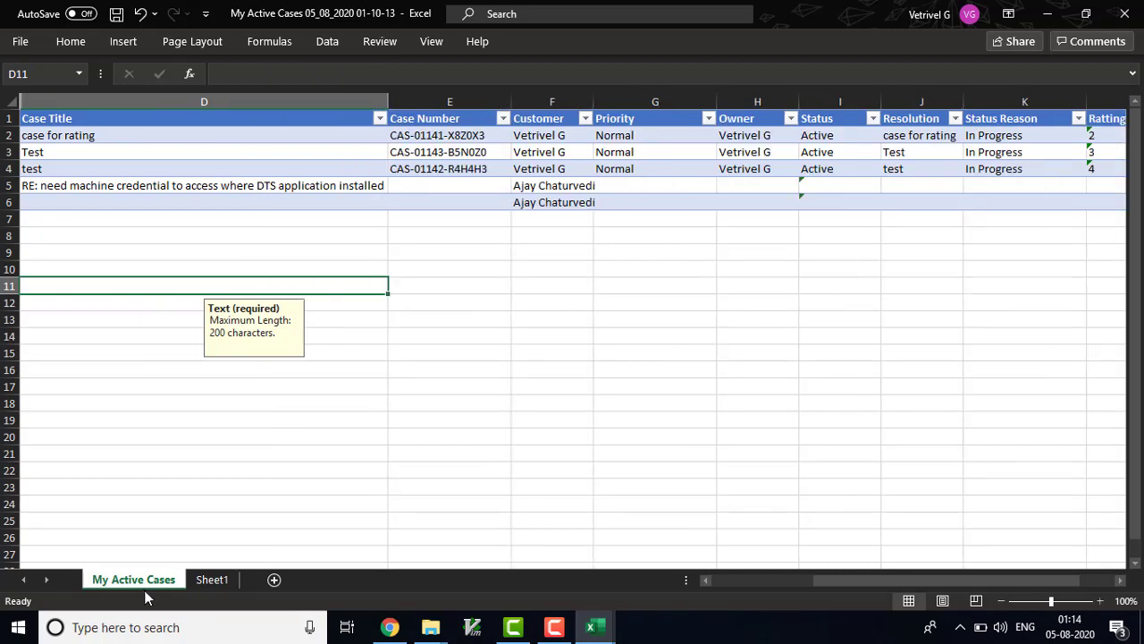
- Copy the ticket title text from cell C2 of Sheet1 into Case Title cell D6 of the My Active Cases sheet
{"action": "left_click", "coordinate": [213, 579]}
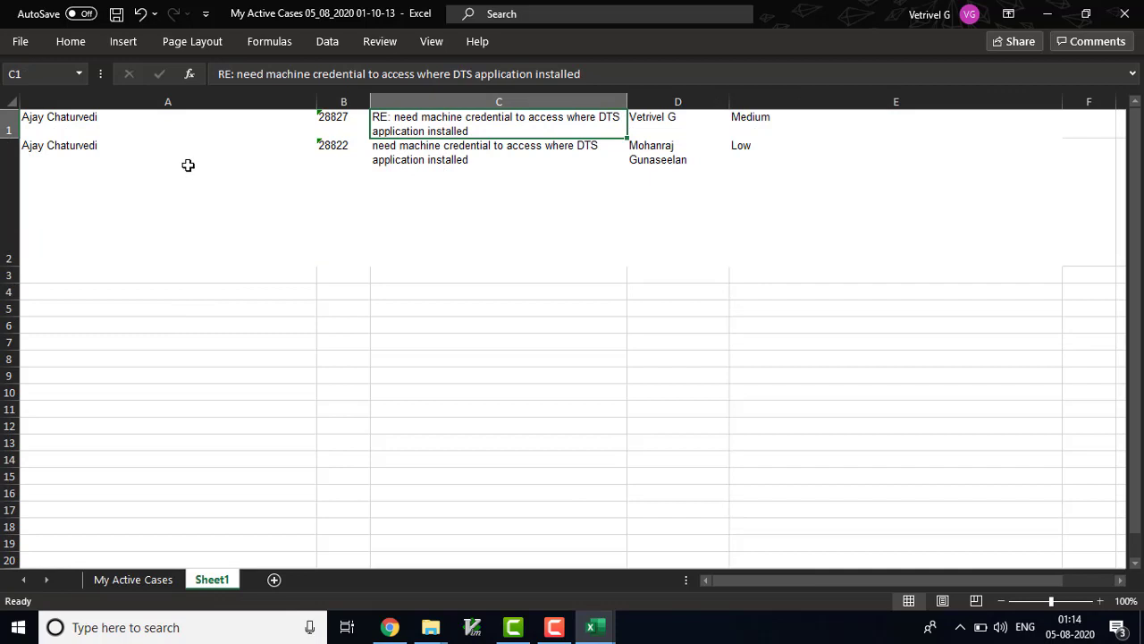
{"action": "double_click", "coordinate": [496, 164]}
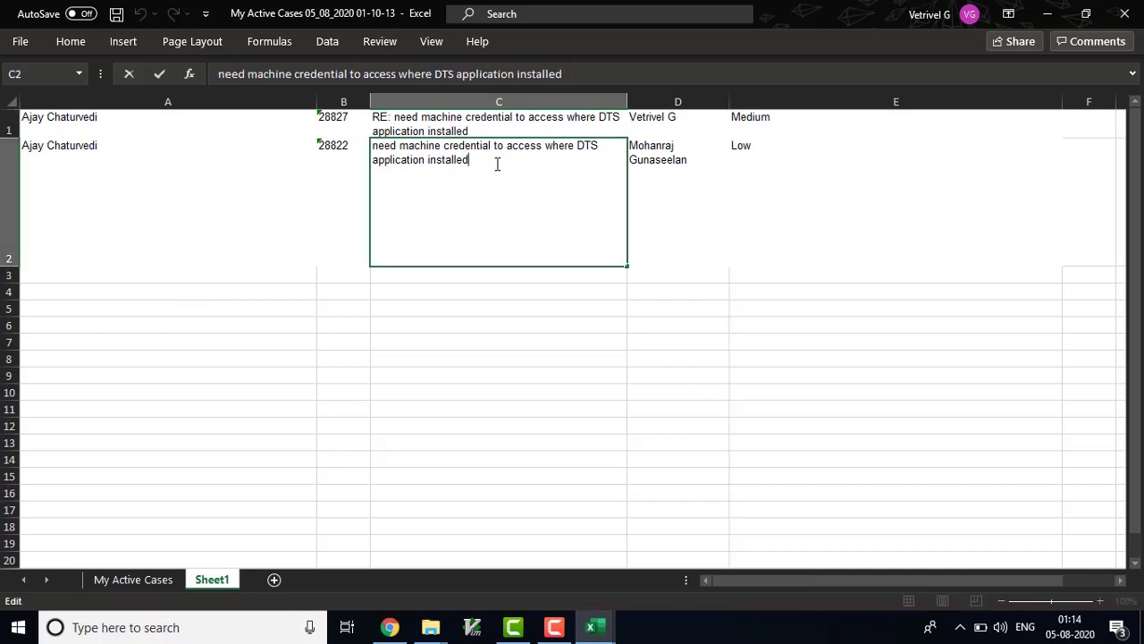
{"action": "key", "text": "ctrl+a"}
{"action": "key", "text": "ctrl+c"}
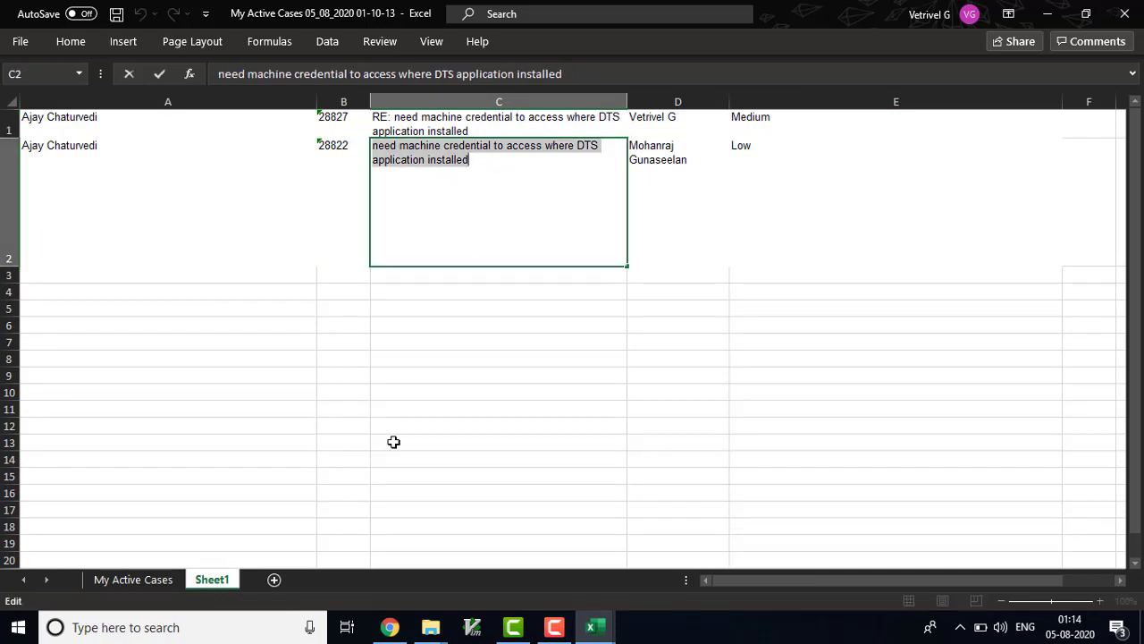
{"action": "left_click", "coordinate": [130, 583]}
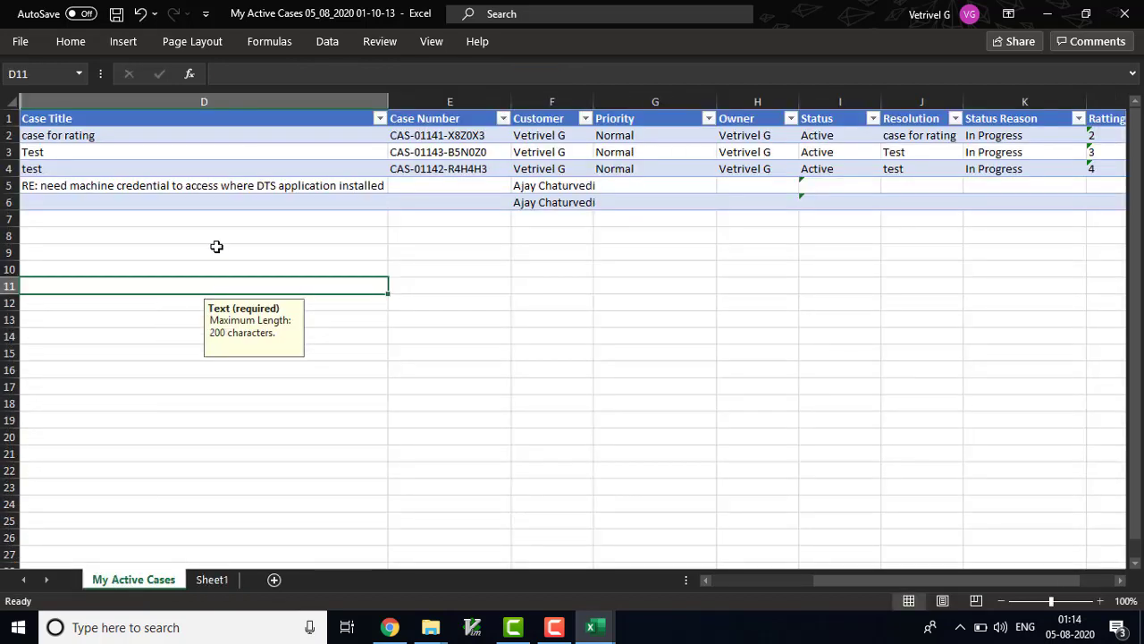
{"action": "left_click", "coordinate": [253, 204]}
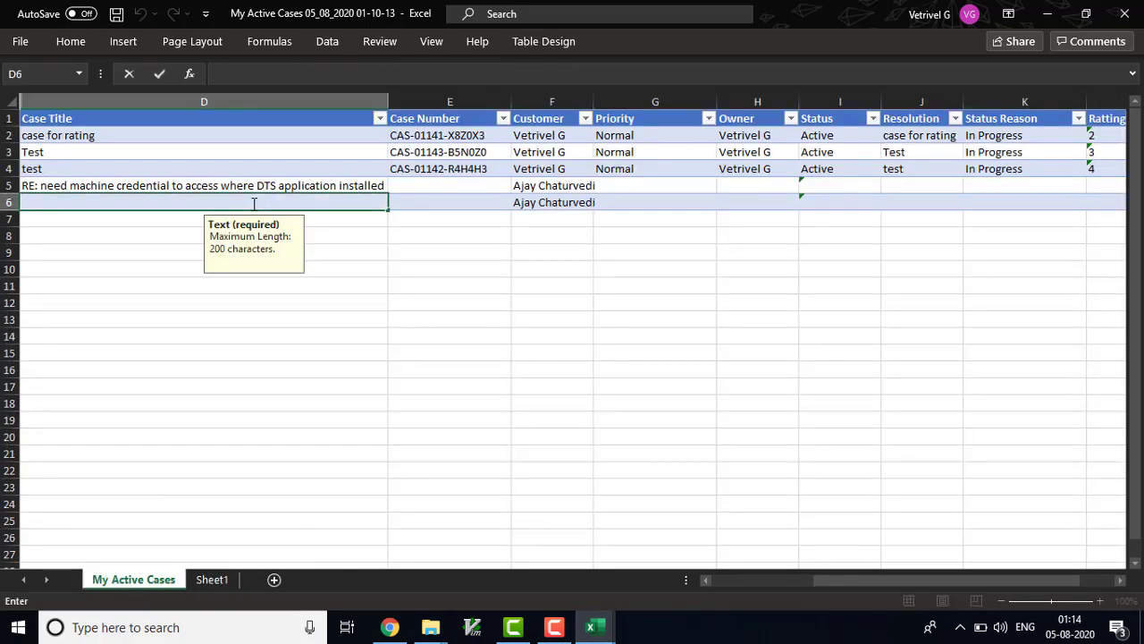
{"action": "key", "text": "ctrl+v"}
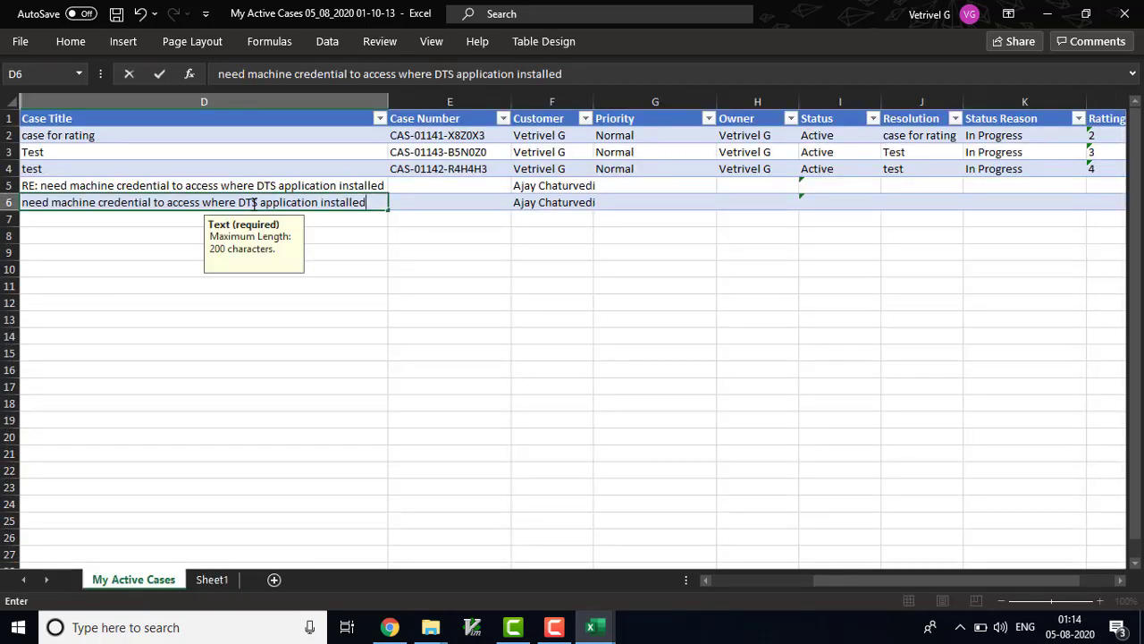
{"action": "left_click", "coordinate": [187, 269]}
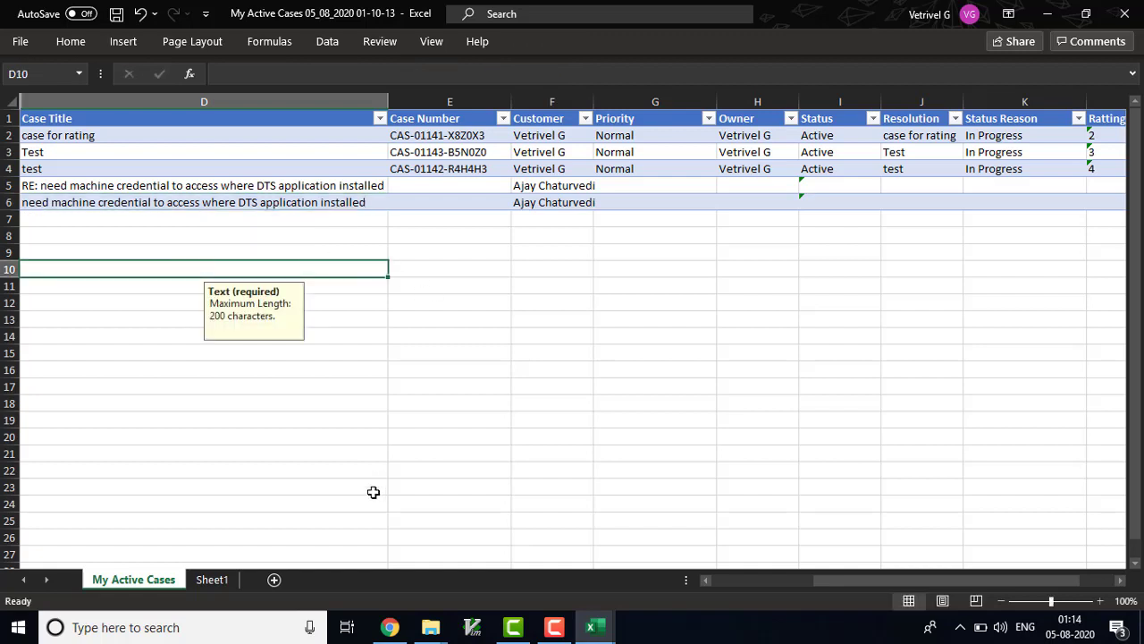
- Check the ticket numbers on Sheet1, and enter Case Number 28822 in E5 and 25563 in E6 of My Active Cases
{"action": "left_click", "coordinate": [223, 582]}
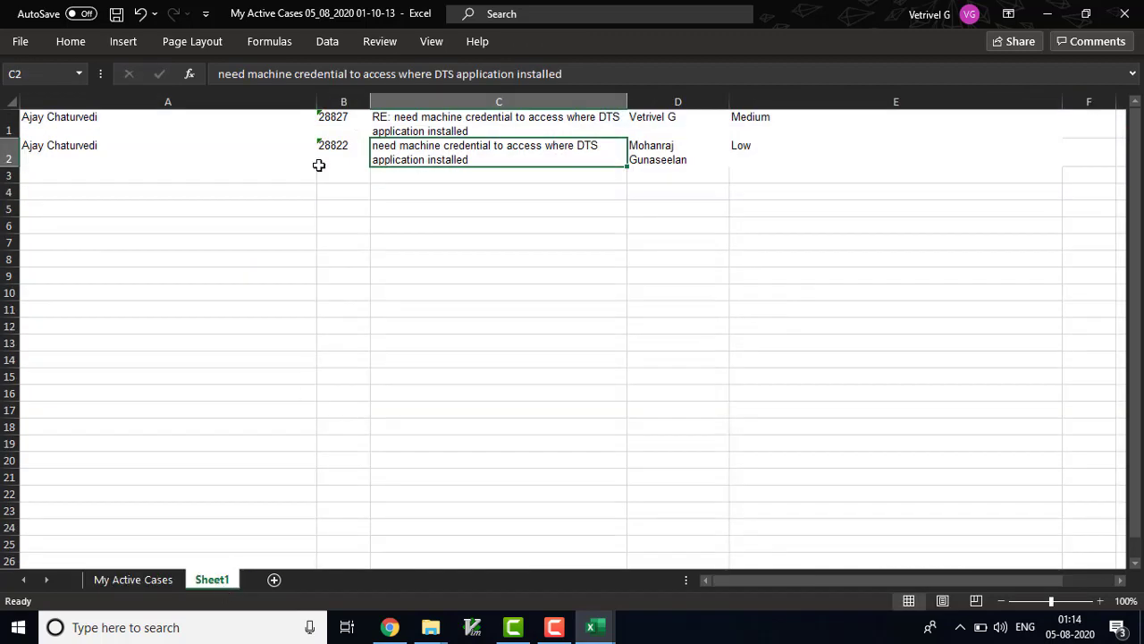
{"action": "left_click", "coordinate": [133, 580]}
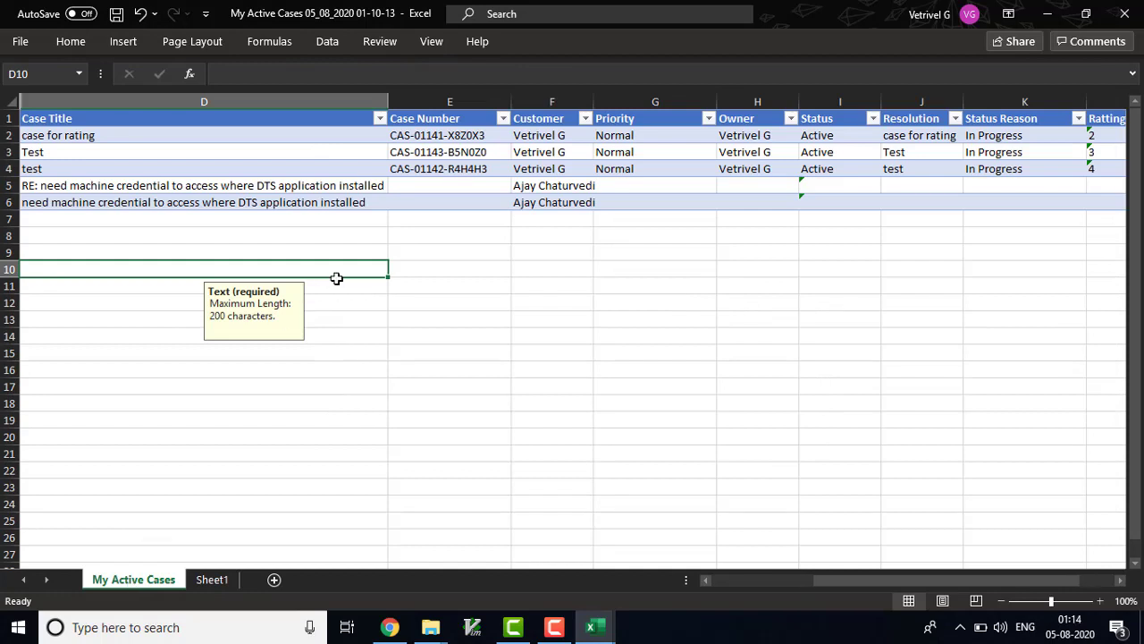
{"action": "double_click", "coordinate": [456, 183]}
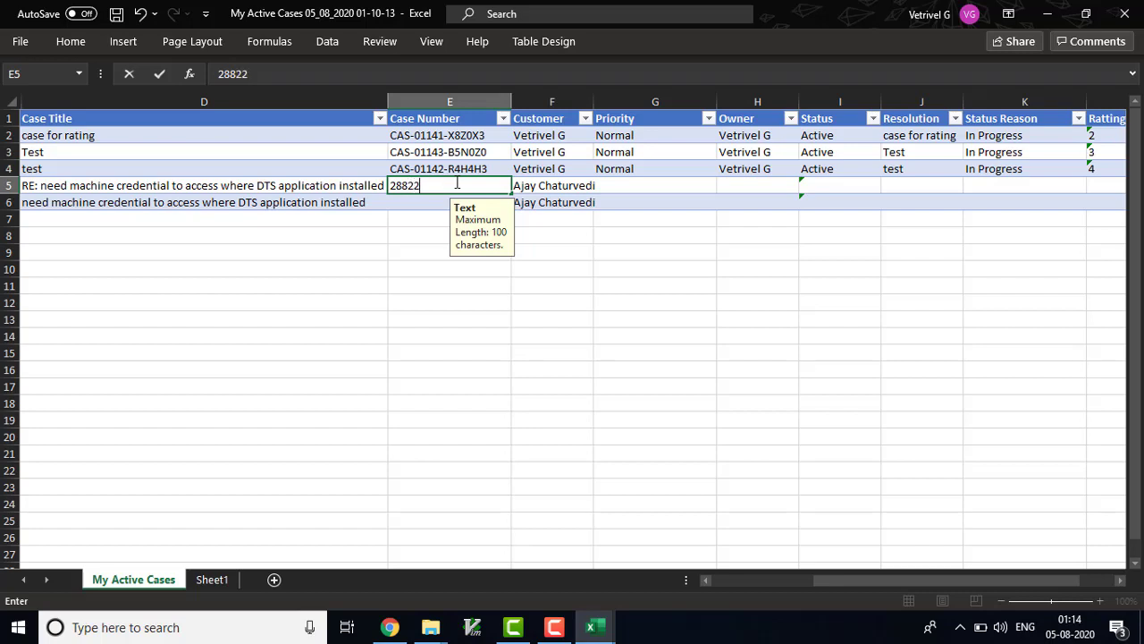
{"action": "left_click", "coordinate": [430, 206]}
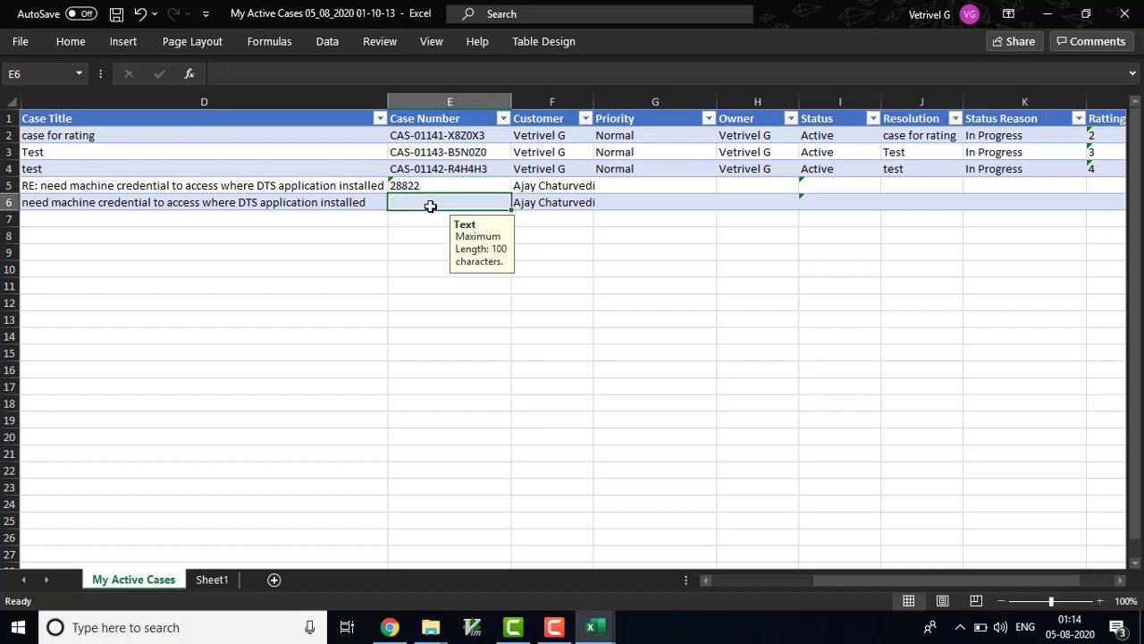
{"action": "type", "text": "255"}
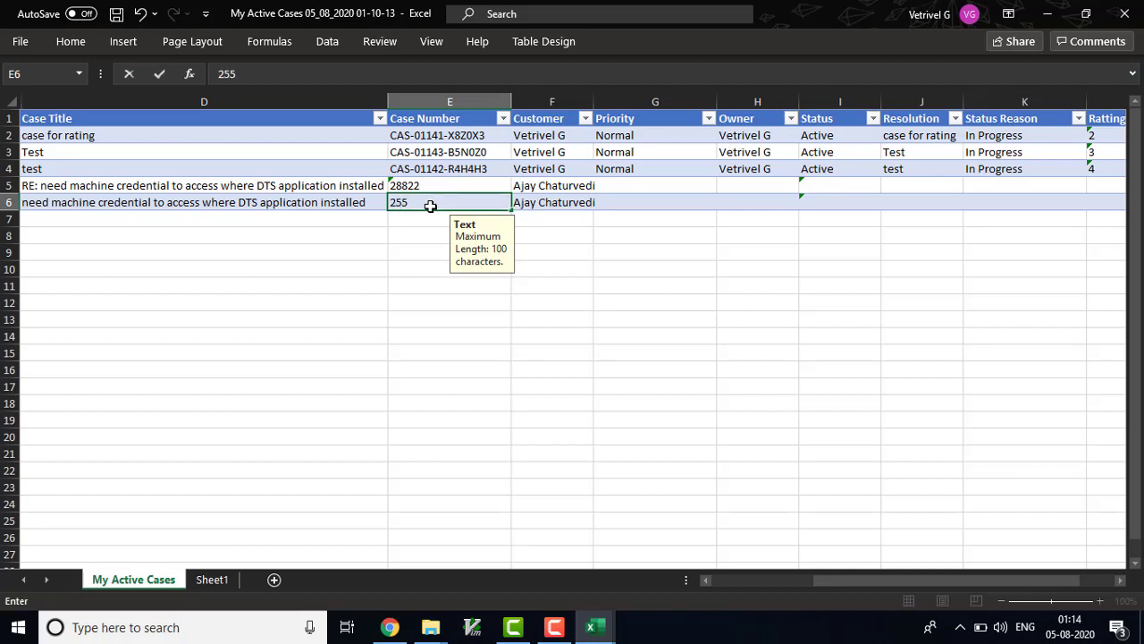
{"action": "type", "text": "63"}
- Set the Priority of the two new cases to Low in G5 and Critical in G6
{"action": "left_click", "coordinate": [655, 183]}
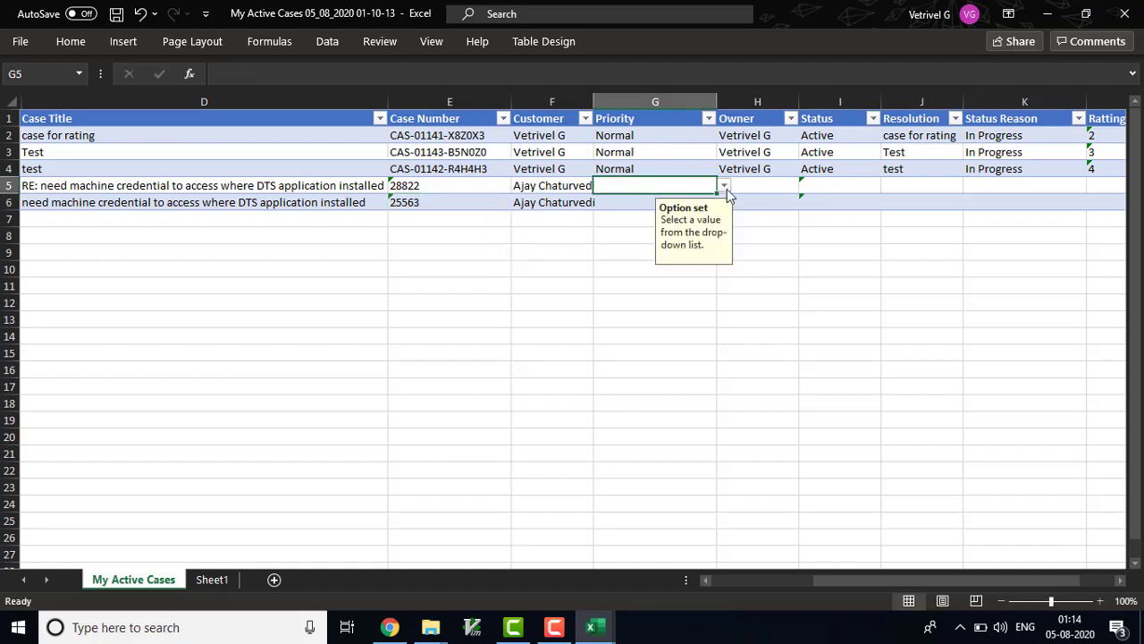
{"action": "left_click", "coordinate": [725, 186]}
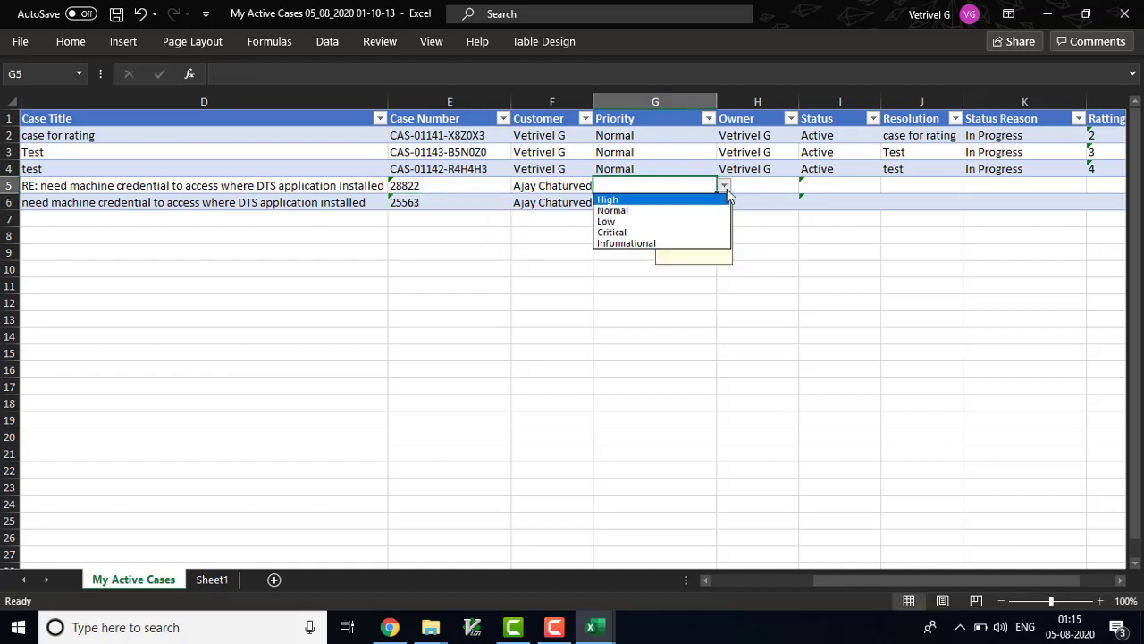
{"action": "left_click", "coordinate": [648, 222]}
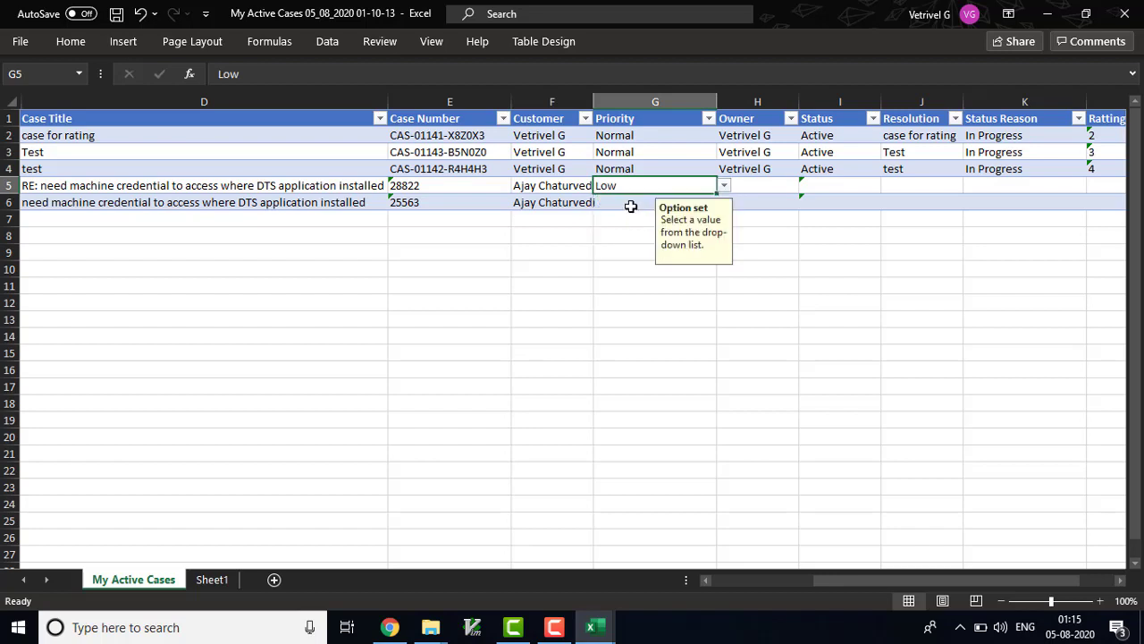
{"action": "left_click", "coordinate": [631, 207]}
{"action": "left_click", "coordinate": [725, 204]}
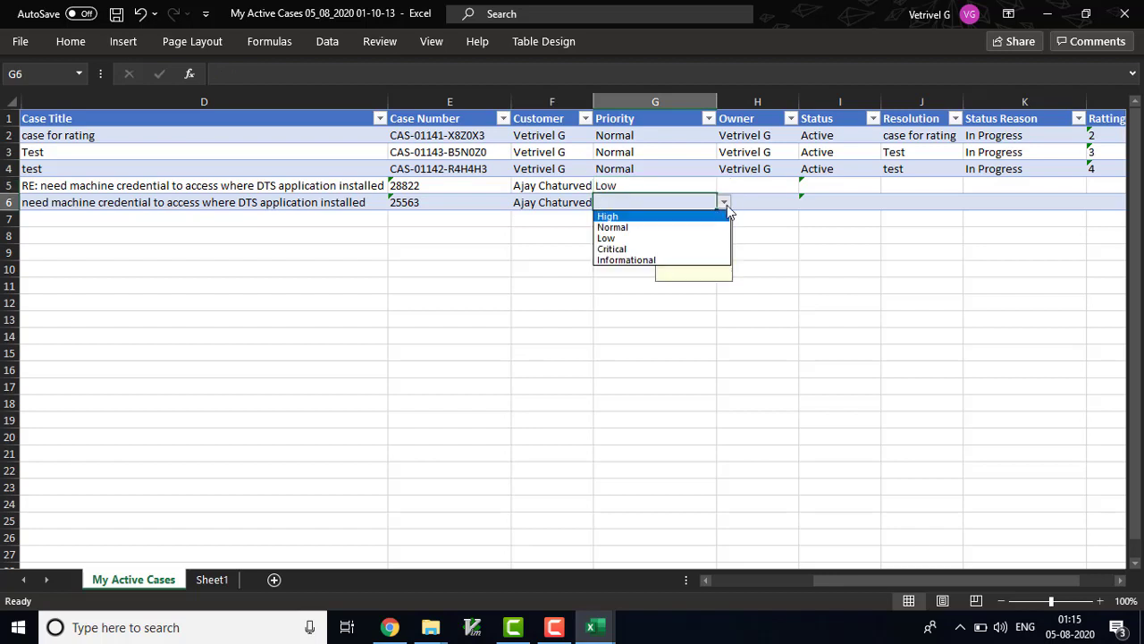
{"action": "left_click", "coordinate": [652, 250]}
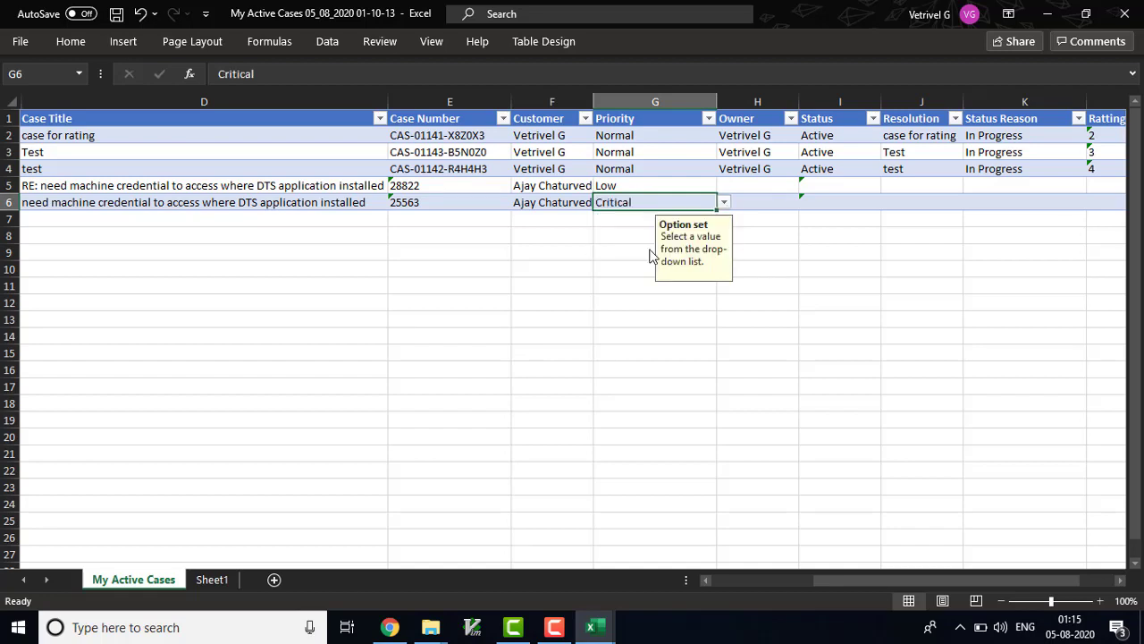
{"action": "left_click", "coordinate": [783, 185]}
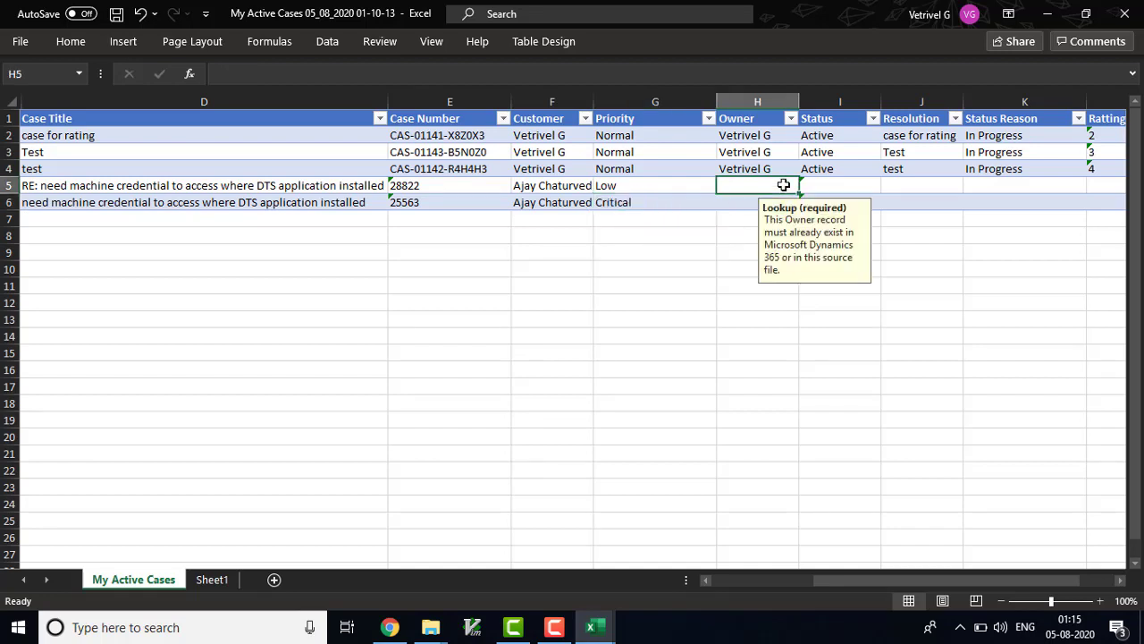
{"action": "left_click", "coordinate": [811, 186]}
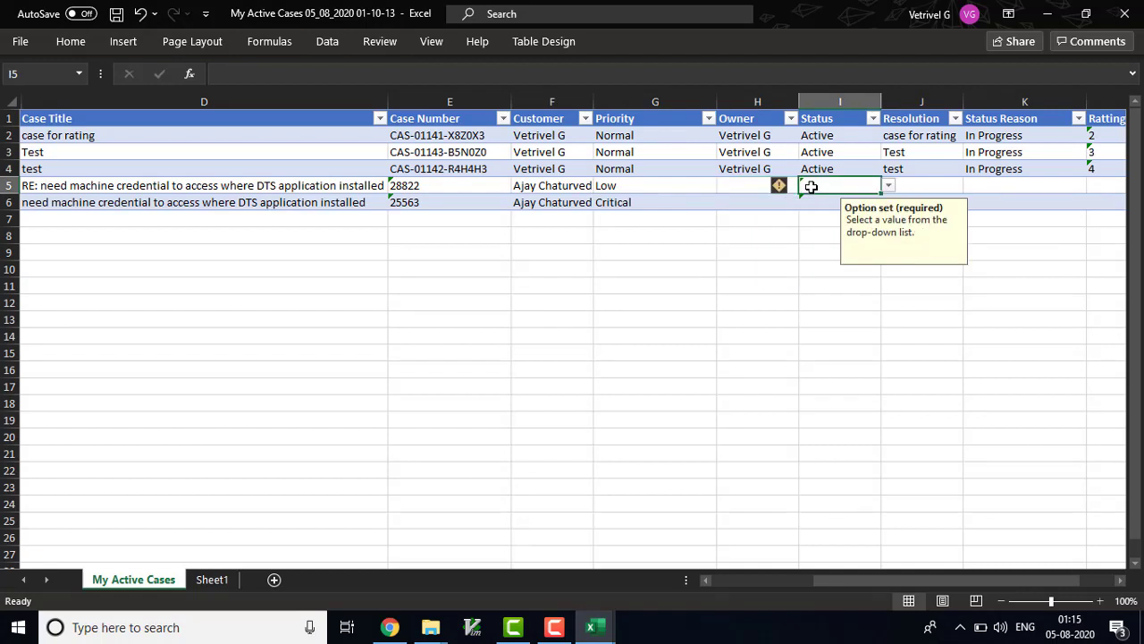
{"action": "left_click", "coordinate": [778, 186]}
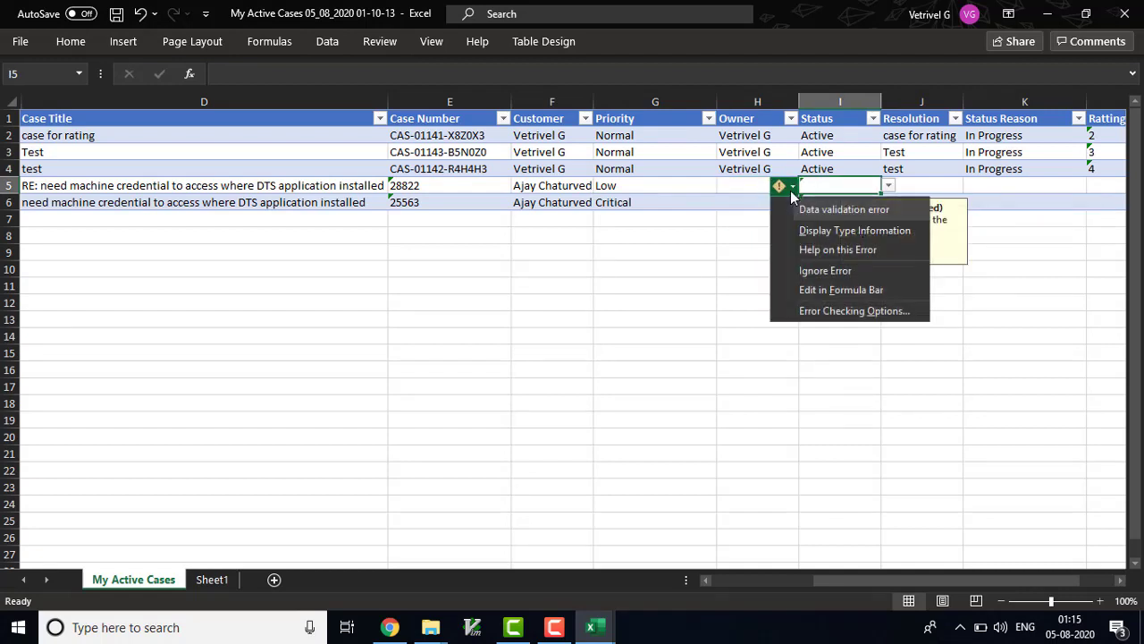
{"action": "key", "text": "ctrl+a"}
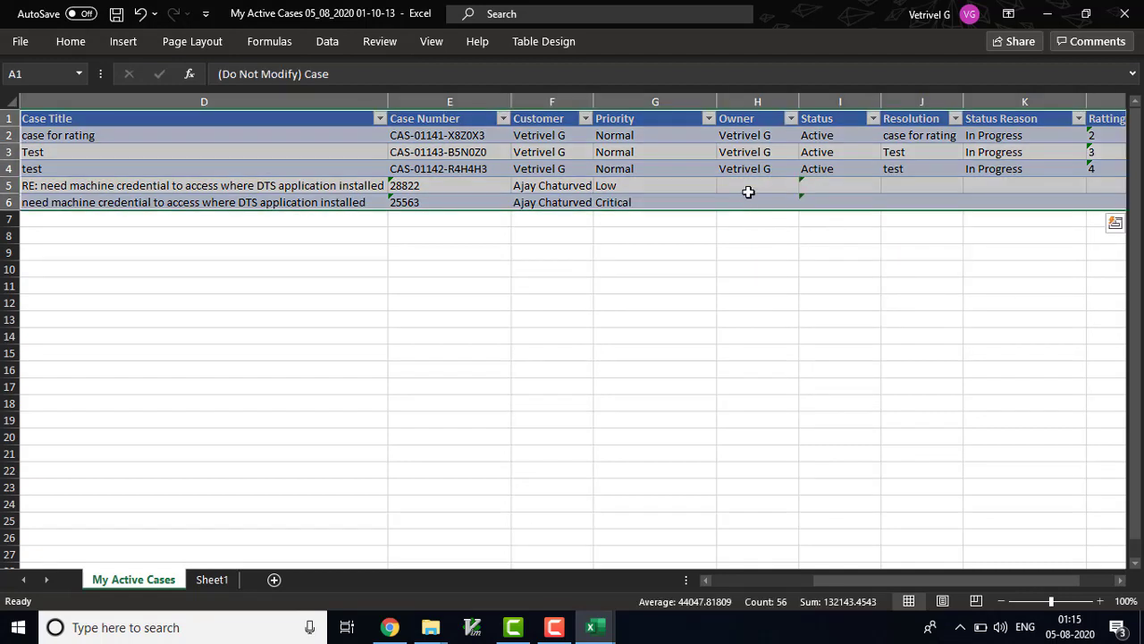
{"action": "left_click", "coordinate": [750, 188]}
- Copy the owner's name from cell H4 into Owner cells H5 and H6 of the two new cases
{"action": "double_click", "coordinate": [777, 167]}
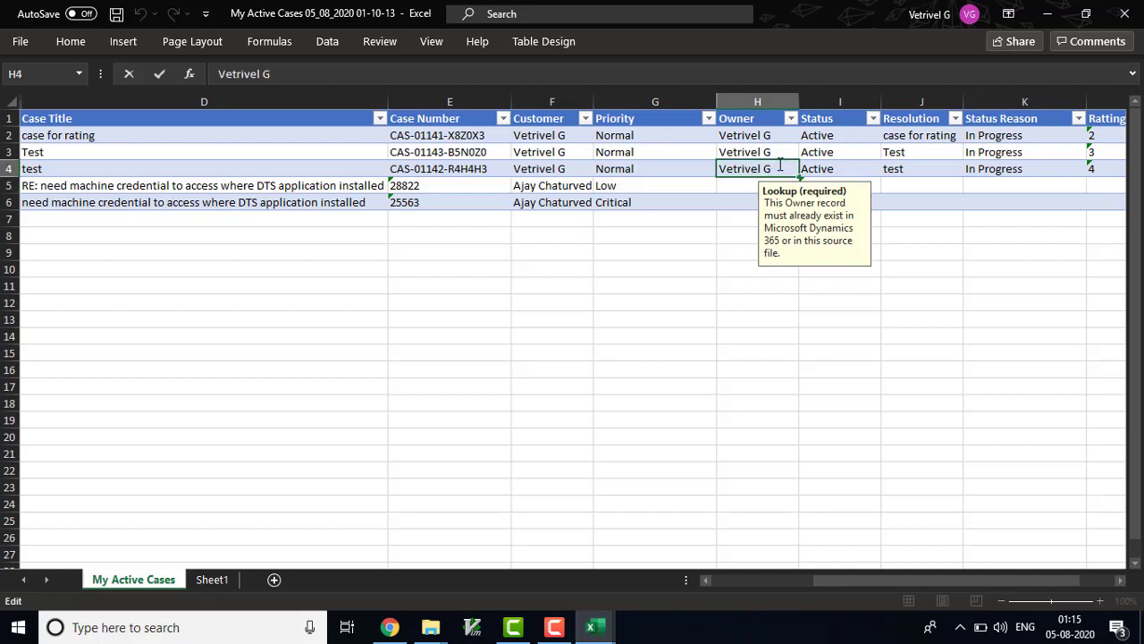
{"action": "key", "text": "shift+Home"}
{"action": "key", "text": "ctrl+c"}
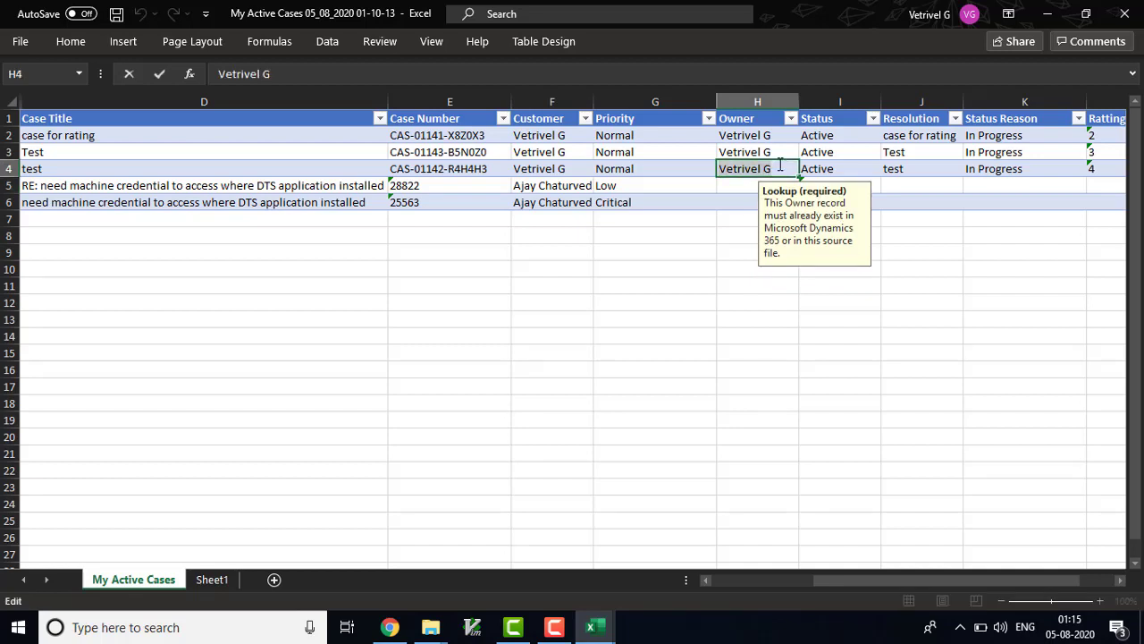
{"action": "left_click", "coordinate": [742, 186]}
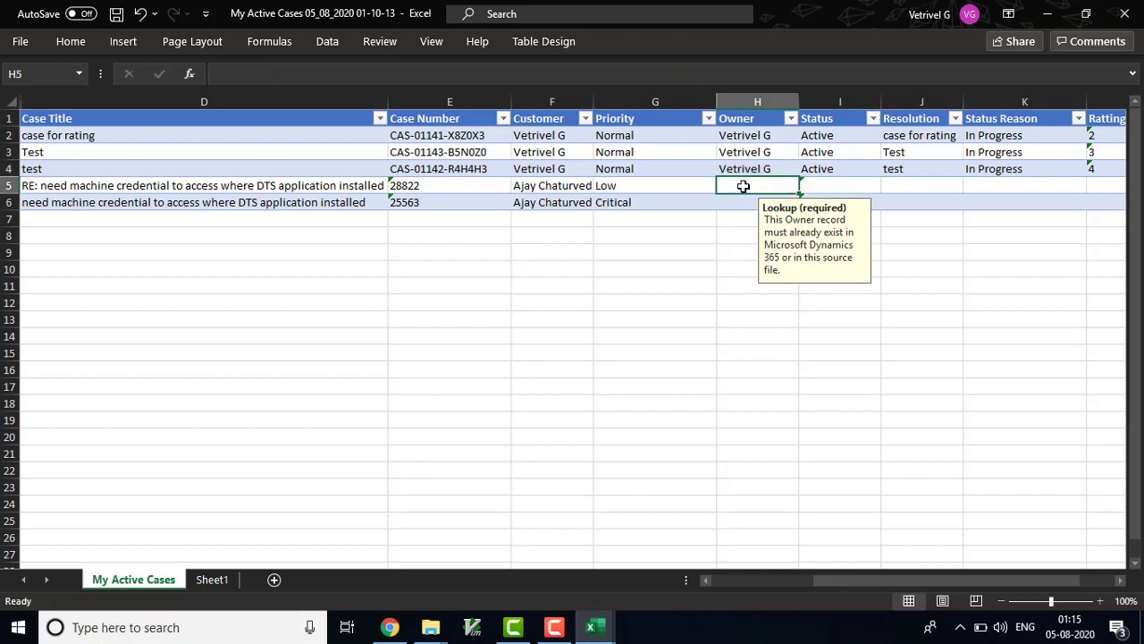
{"action": "key", "text": "ctrl+v"}
{"action": "left_click", "coordinate": [738, 202]}
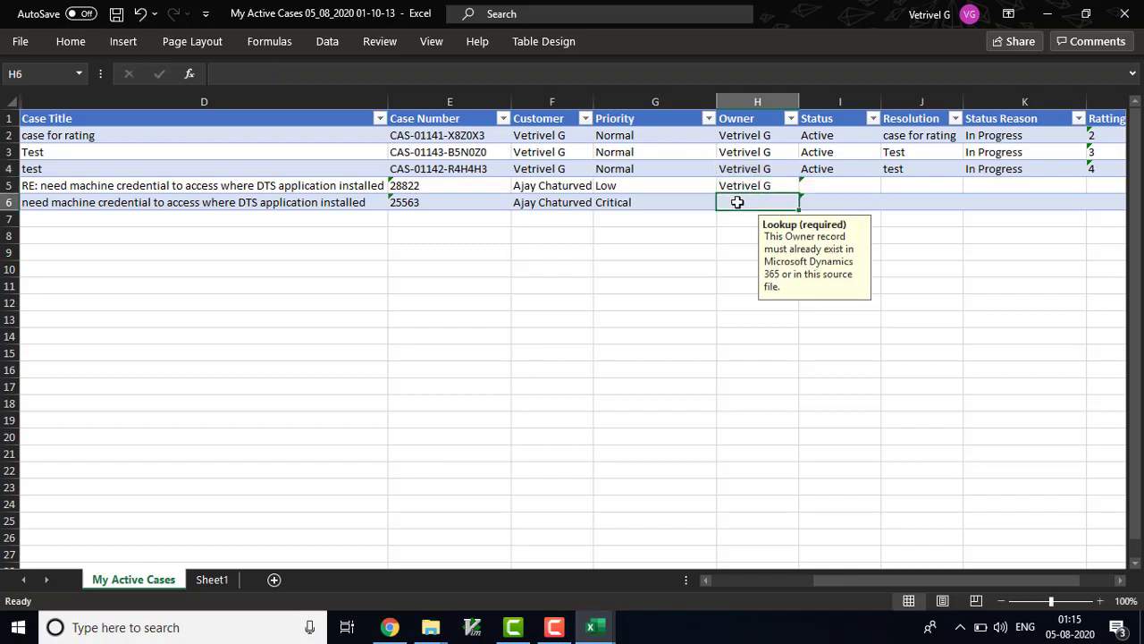
{"action": "key", "text": "ctrl+v"}
- Set the Status of the new case in row 5 to Resolved
{"action": "left_click", "coordinate": [845, 188]}
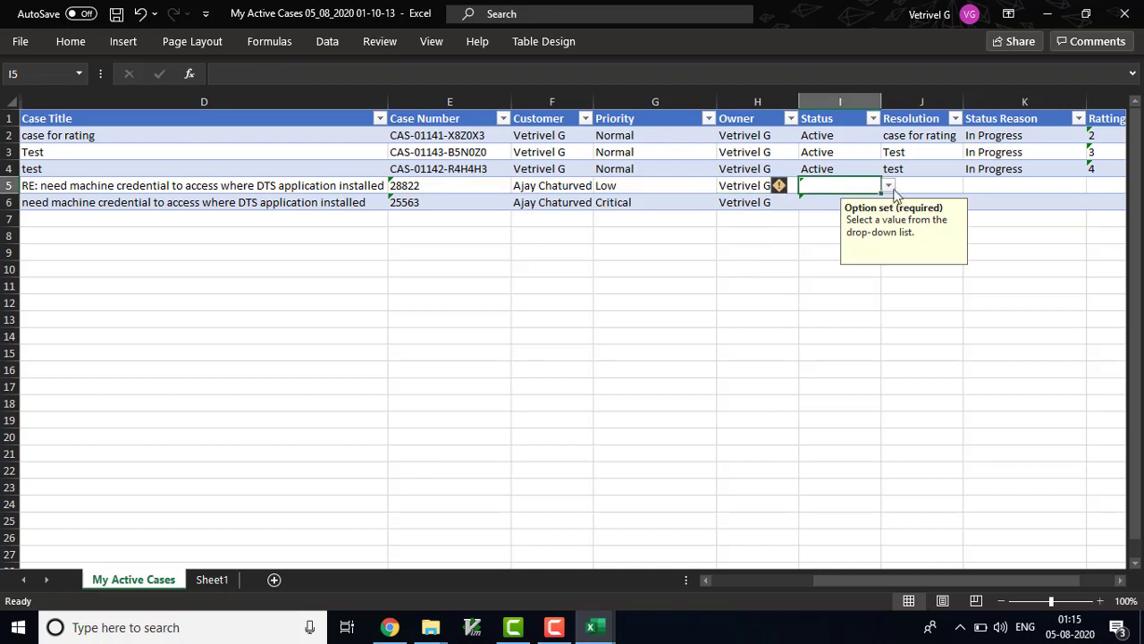
{"action": "left_click", "coordinate": [889, 187]}
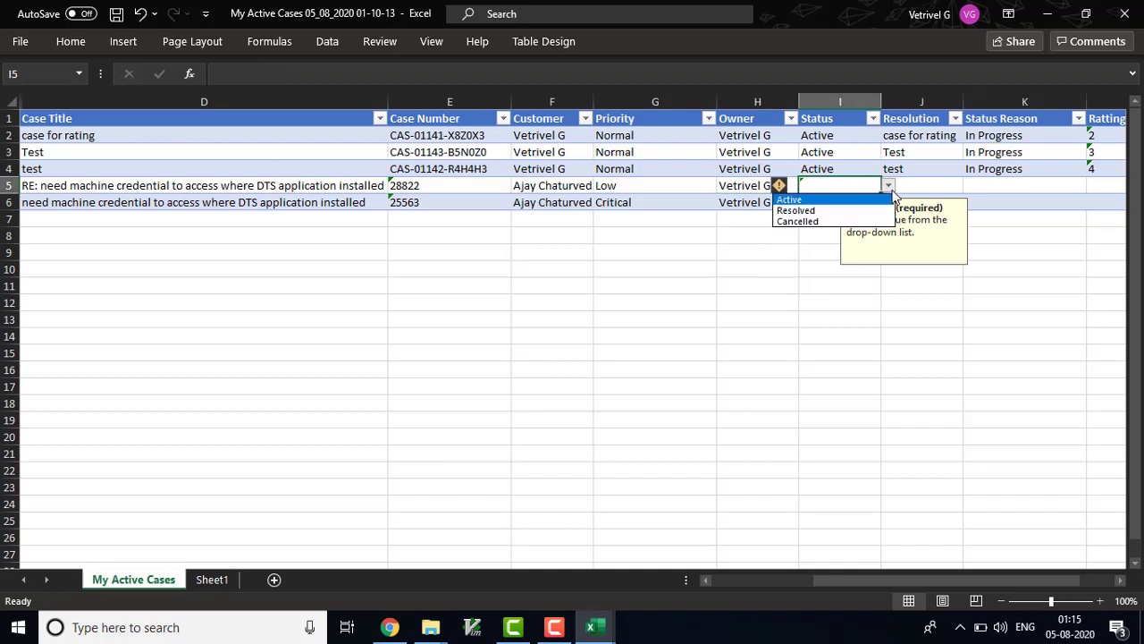
{"action": "left_click", "coordinate": [815, 211]}
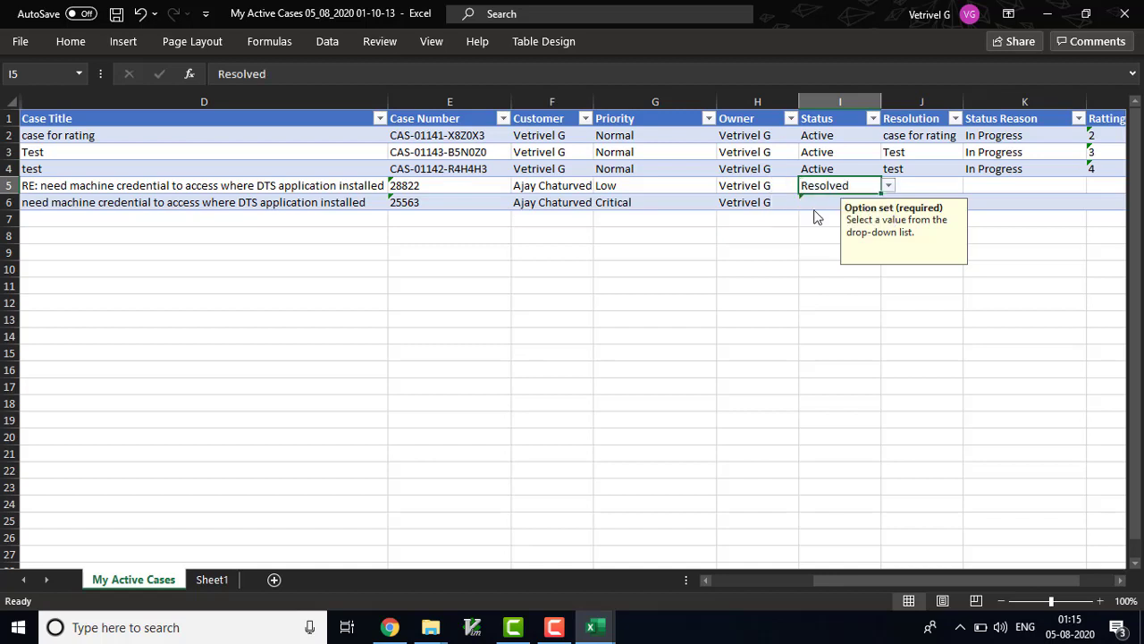
- Set the Status of the new case in row 6 to Active
{"action": "left_click", "coordinate": [817, 202]}
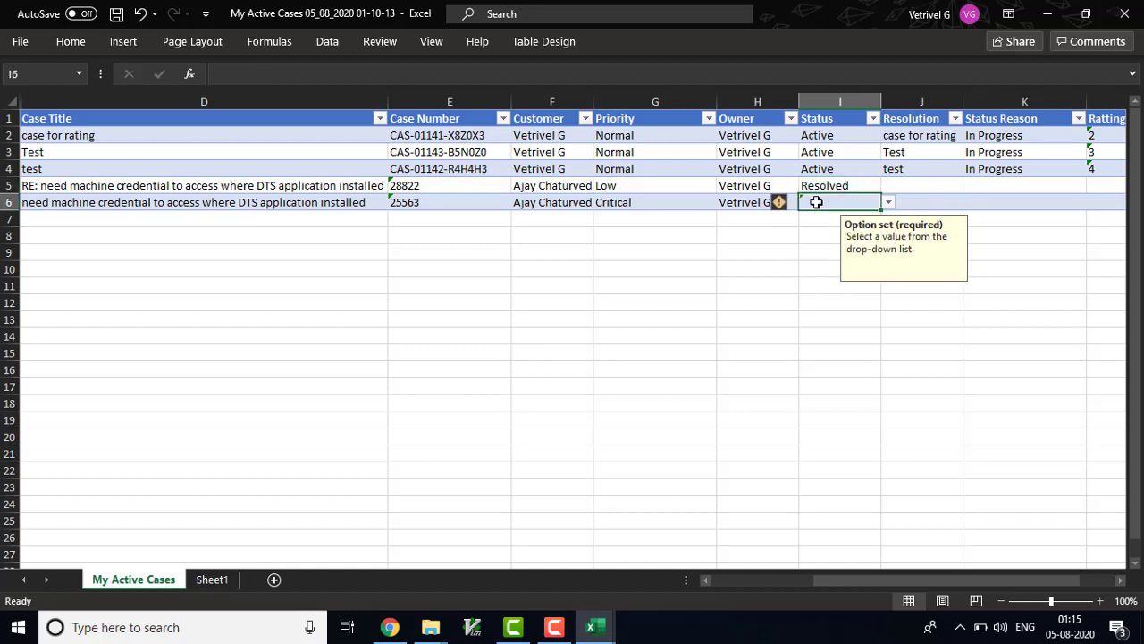
{"action": "left_click", "coordinate": [888, 202]}
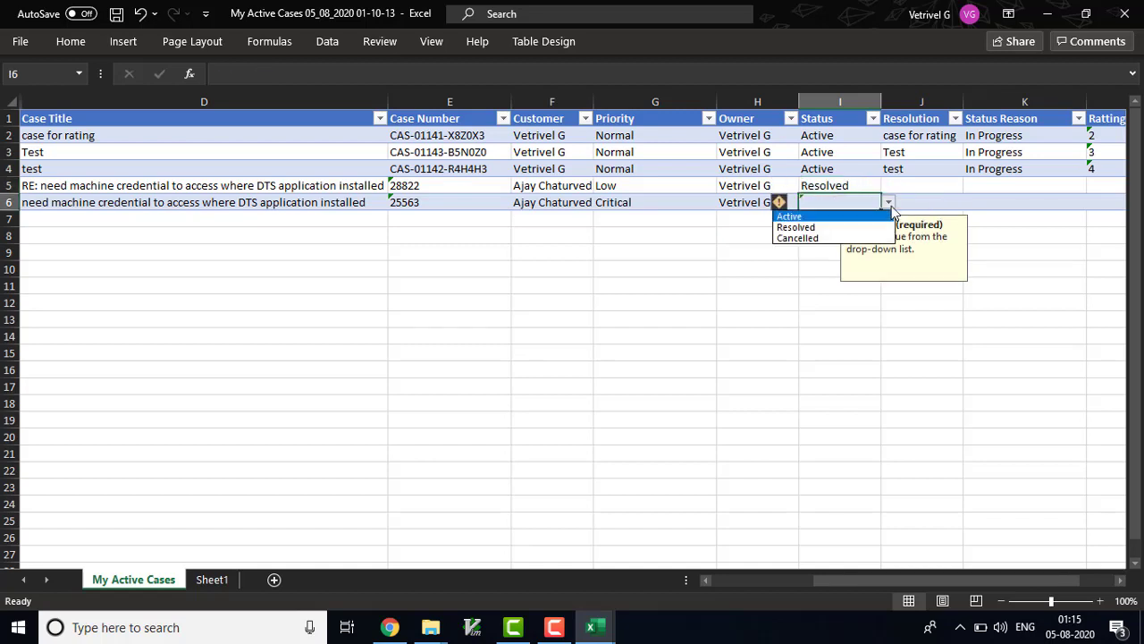
{"action": "left_click", "coordinate": [817, 218]}
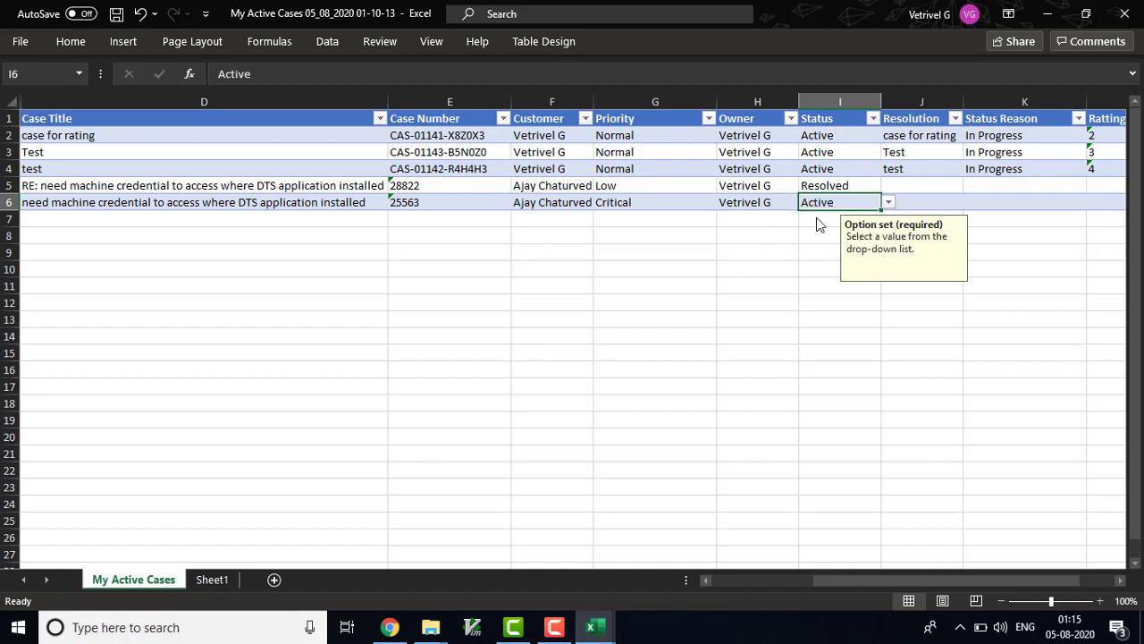
{"action": "left_click", "coordinate": [939, 205]}
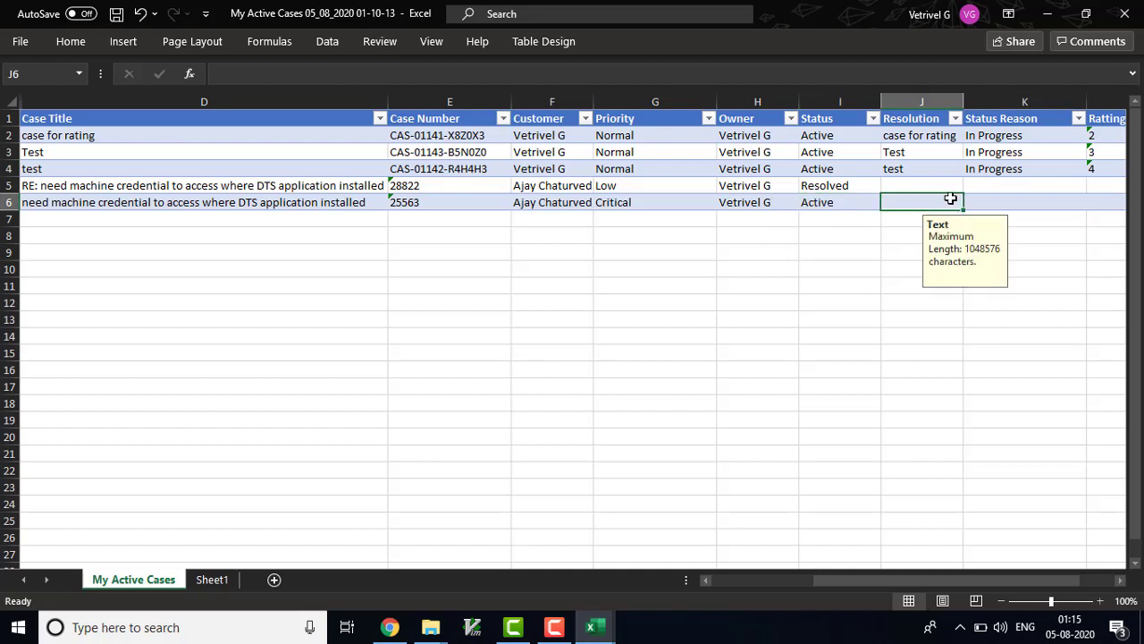
- Set the Status Reason of the two new cases in K5 and K6 to Problem Solved
{"action": "left_click", "coordinate": [1047, 183]}
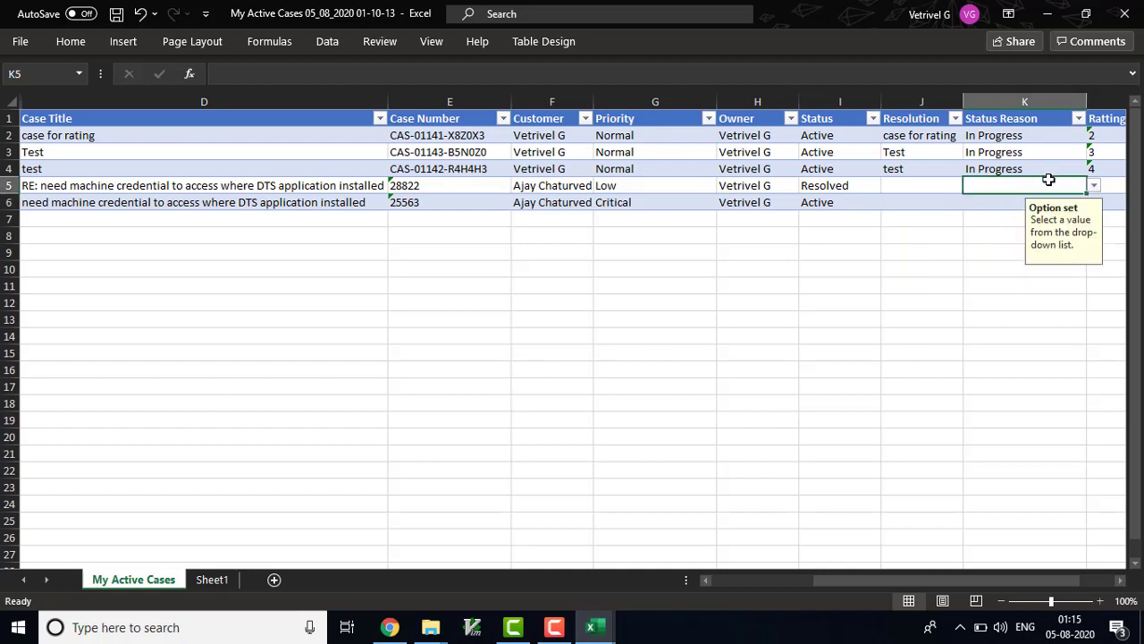
{"action": "left_click", "coordinate": [1094, 188]}
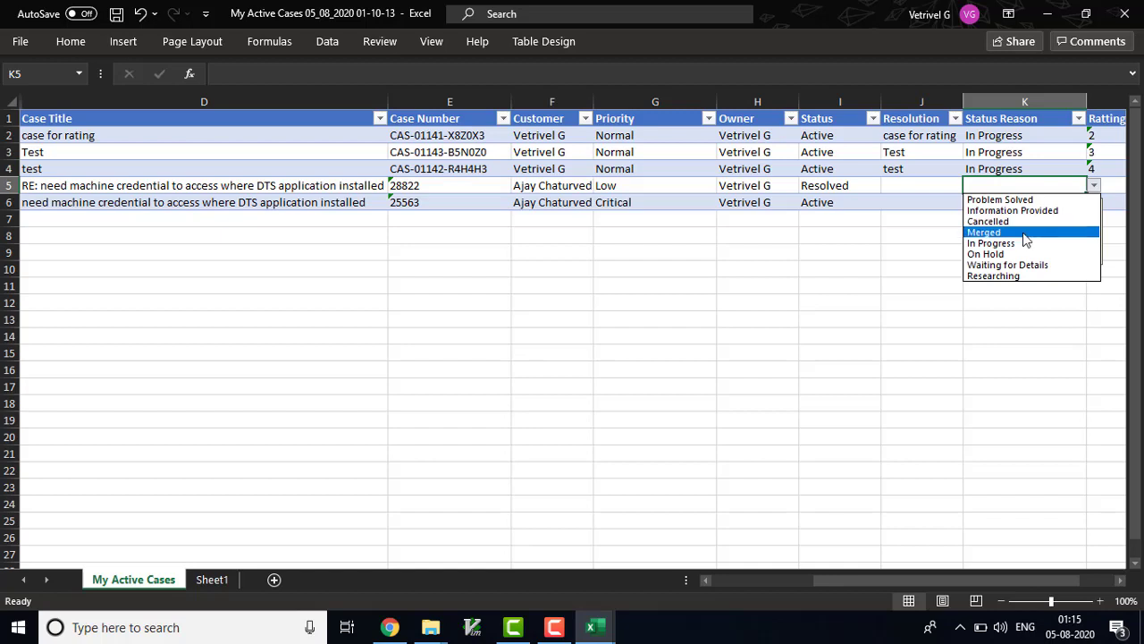
{"action": "left_click", "coordinate": [1043, 200]}
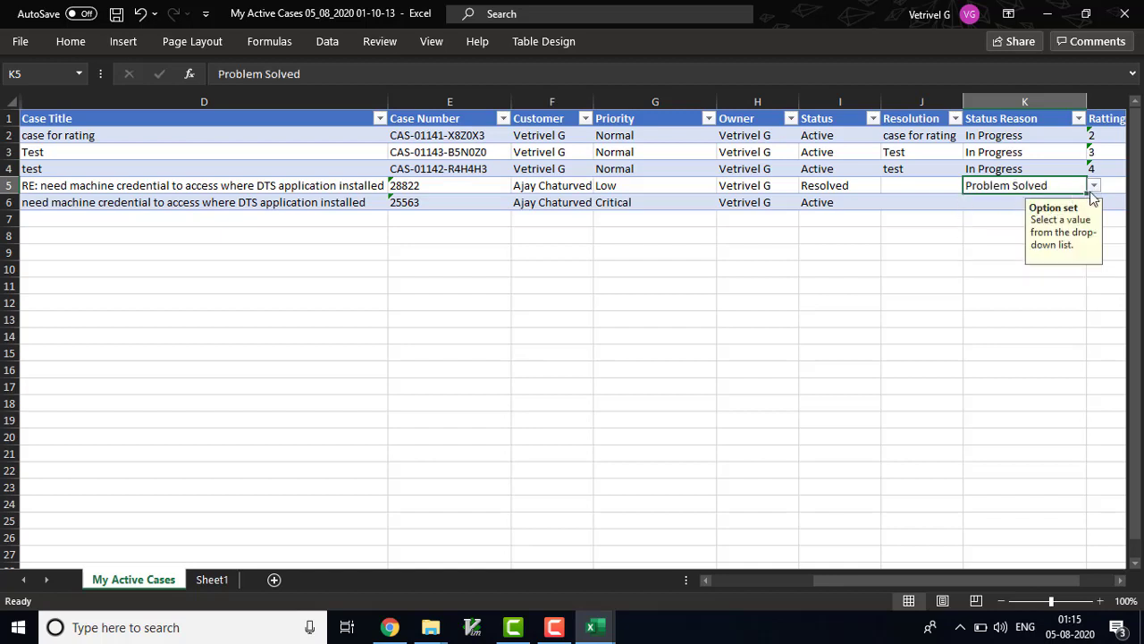
{"action": "left_click", "coordinate": [978, 202]}
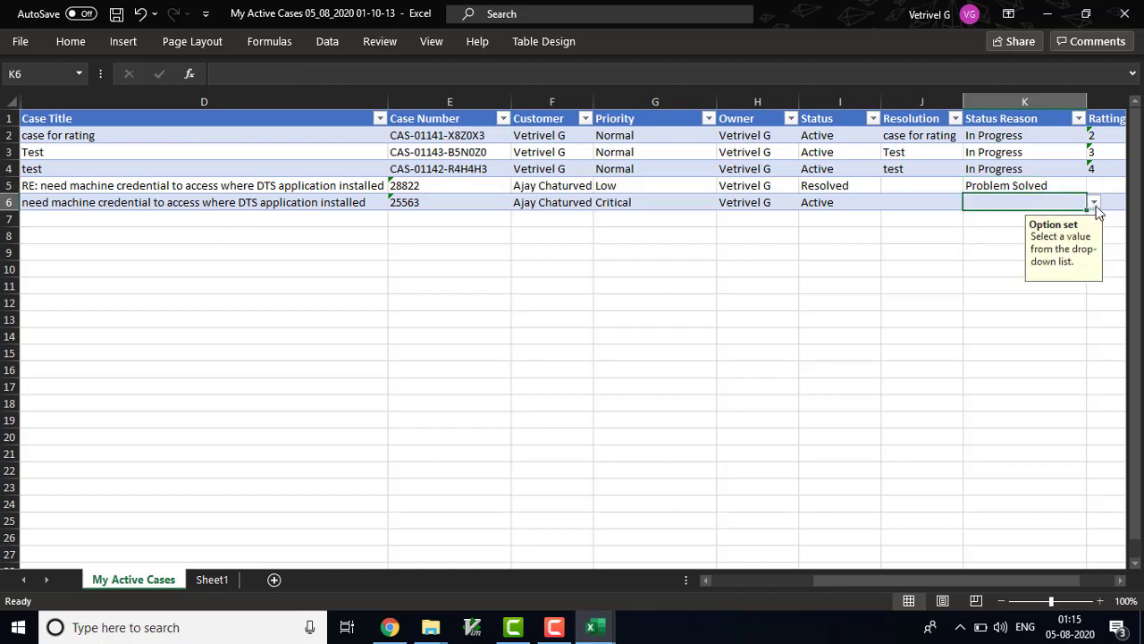
{"action": "left_click", "coordinate": [1095, 204]}
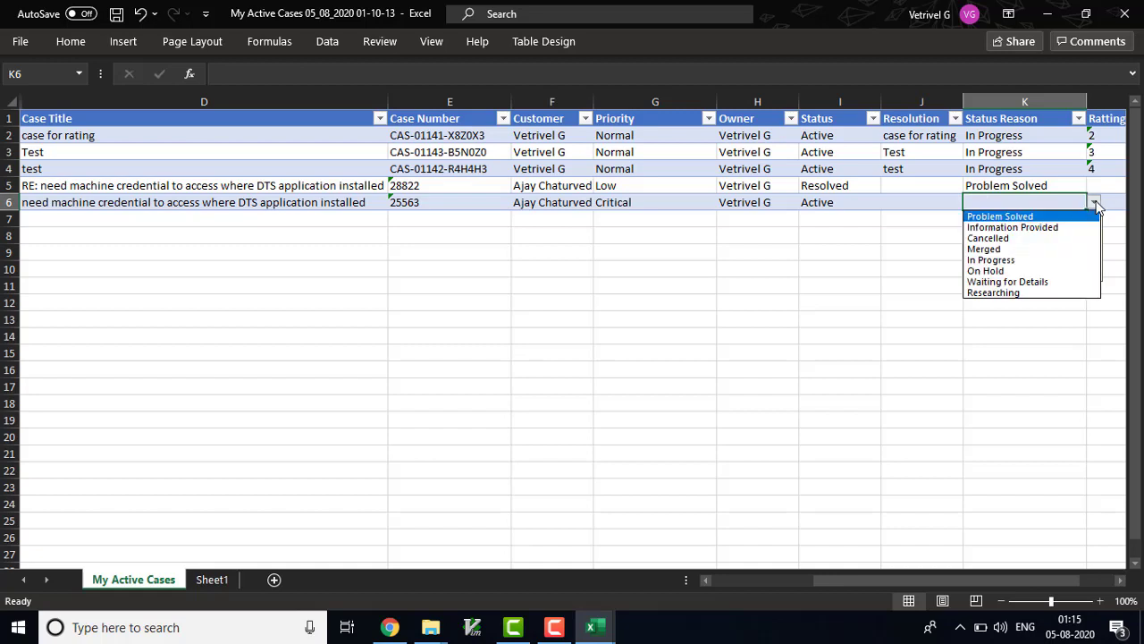
{"action": "left_click", "coordinate": [1017, 217]}
{"action": "left_click", "coordinate": [1109, 187]}
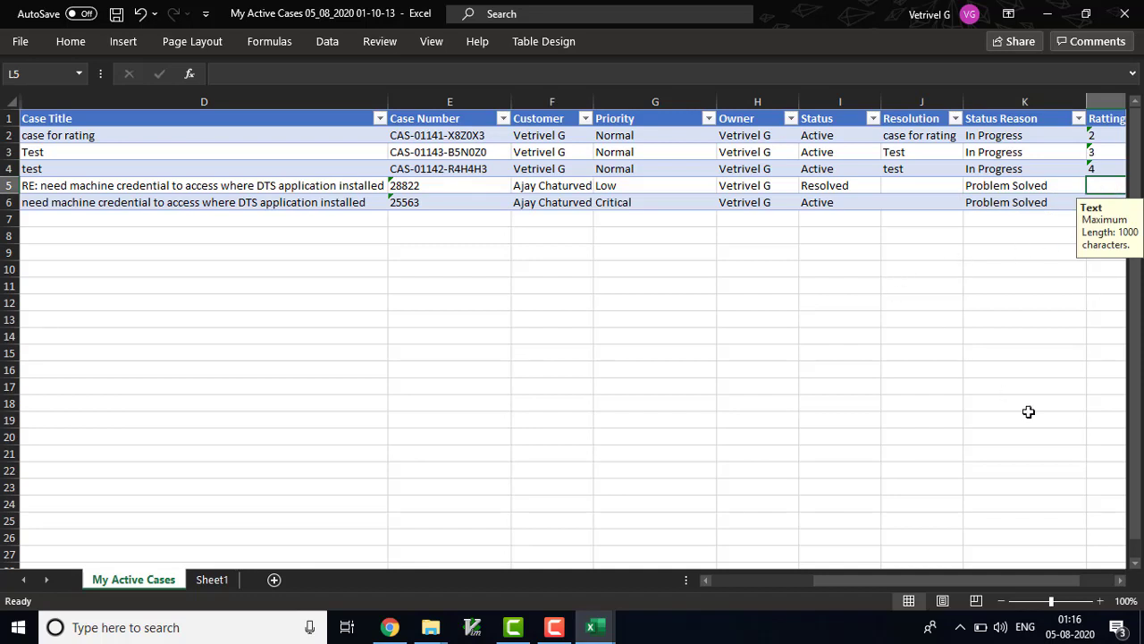
{"action": "left_click", "coordinate": [1103, 582]}
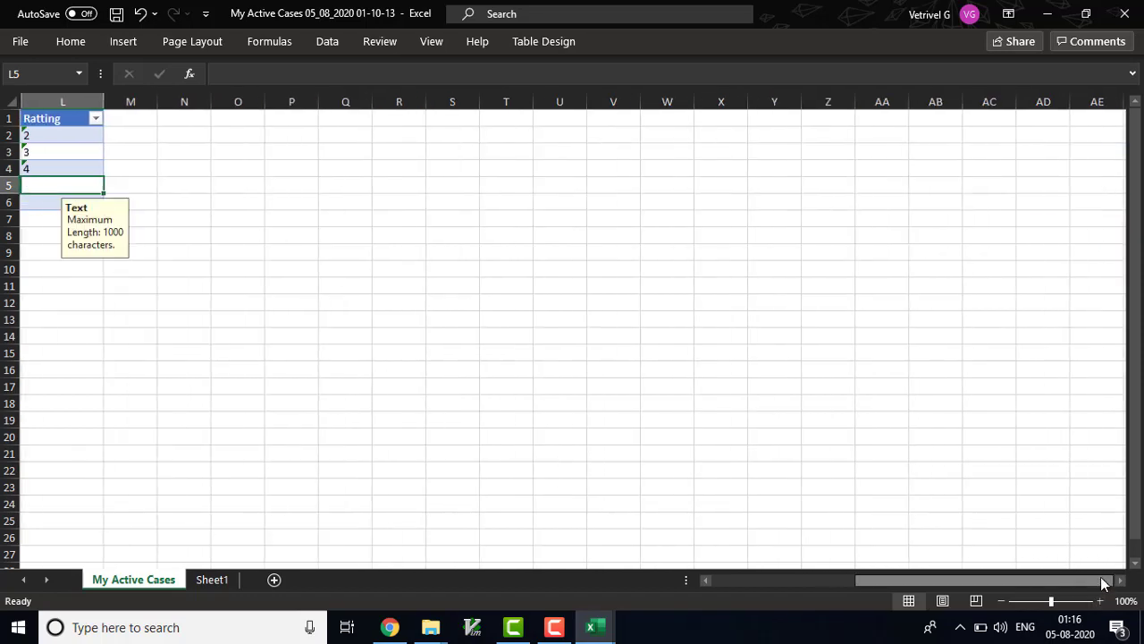
{"action": "left_click", "coordinate": [706, 580]}
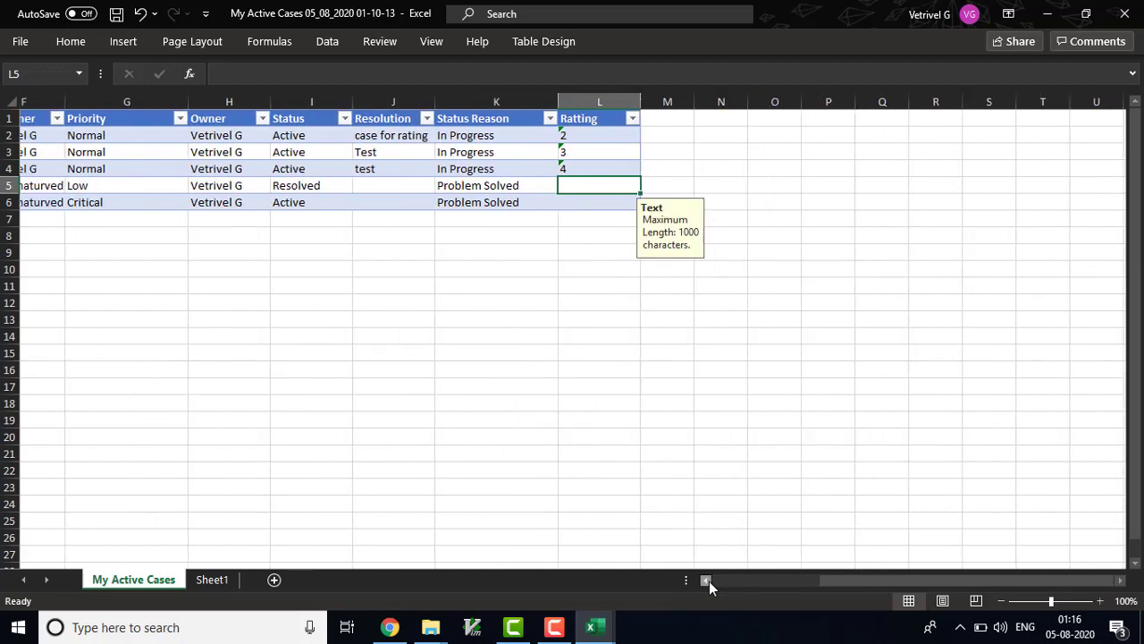
{"action": "left_click", "coordinate": [707, 580]}
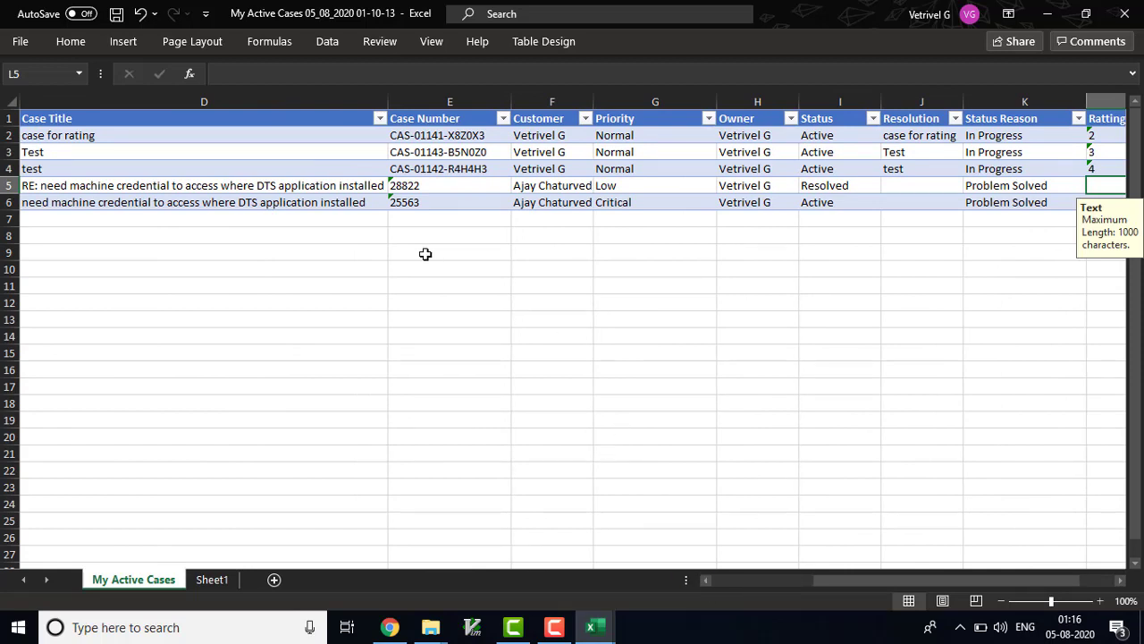
- Save the My Active Cases workbook to the Desktop as Test in CSV UTF-8 (Comma delimited) format and return to the sheet
{"action": "left_click", "coordinate": [20, 42]}
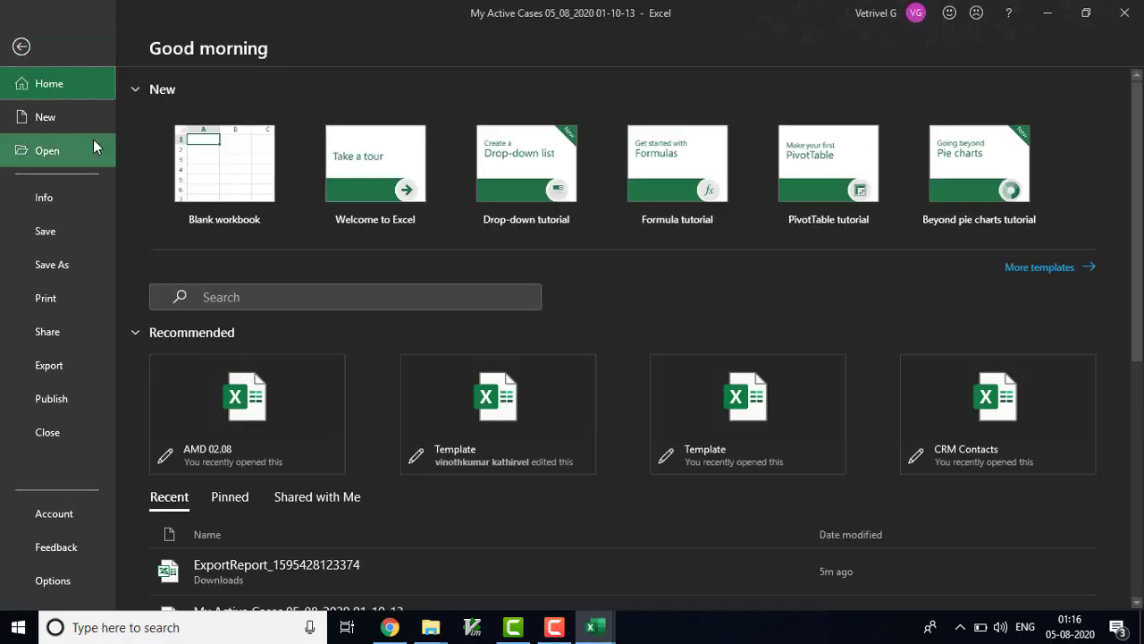
{"action": "left_click", "coordinate": [79, 258]}
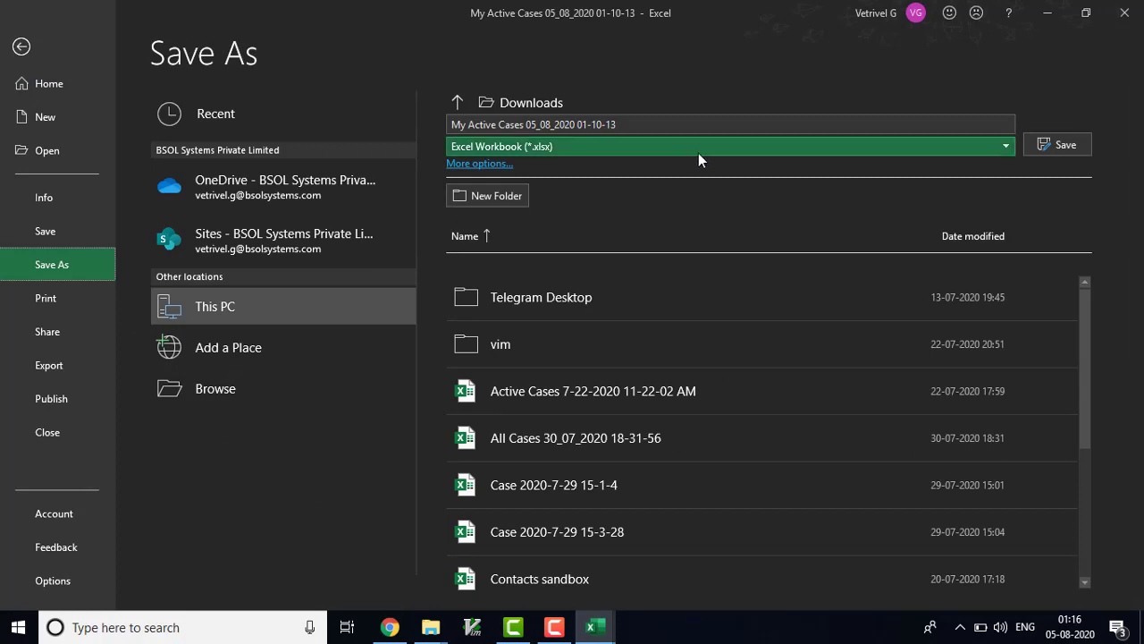
{"action": "left_click", "coordinate": [707, 150]}
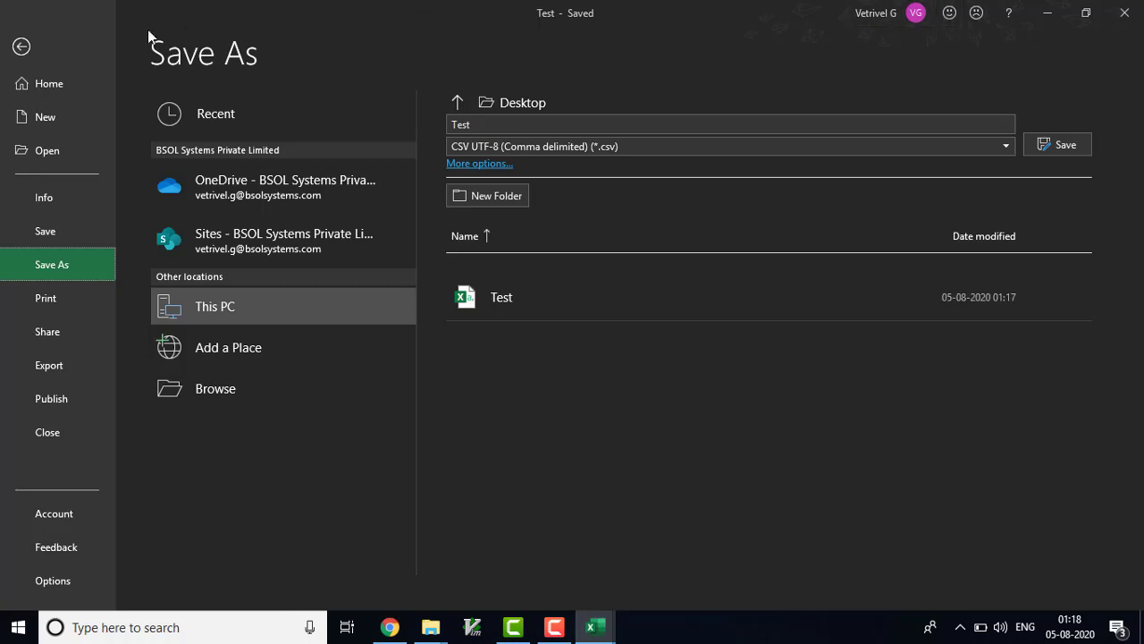
{"action": "left_click", "coordinate": [22, 47]}
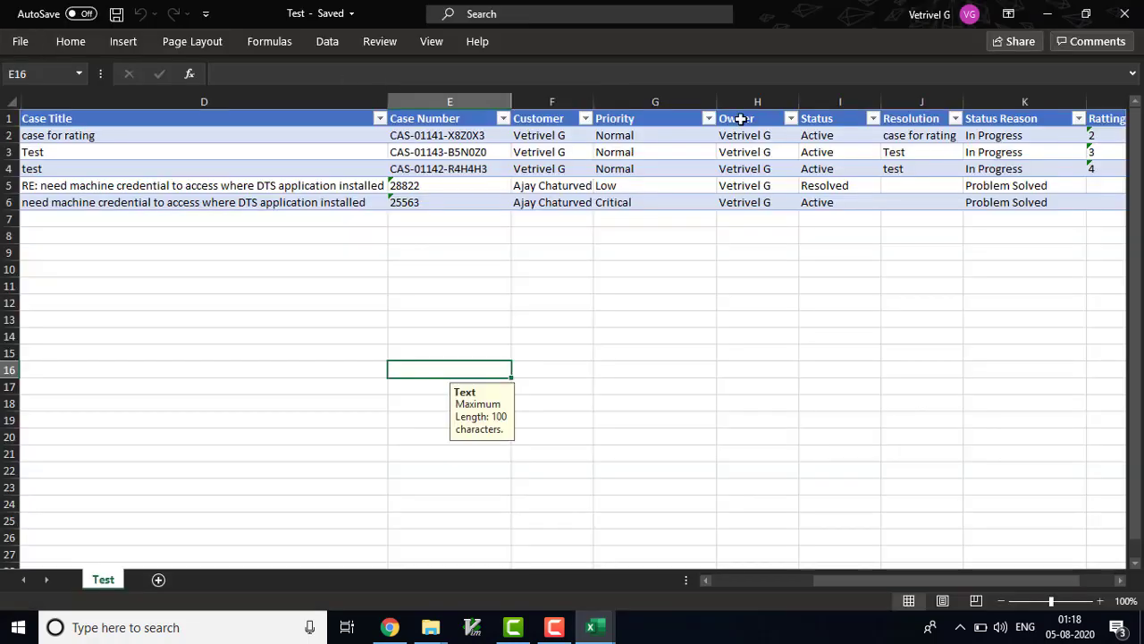
- Switch to Dynamics 365 in Chrome, open the My Active Cases list and look at its export and import options
{"action": "left_click", "coordinate": [1048, 14]}
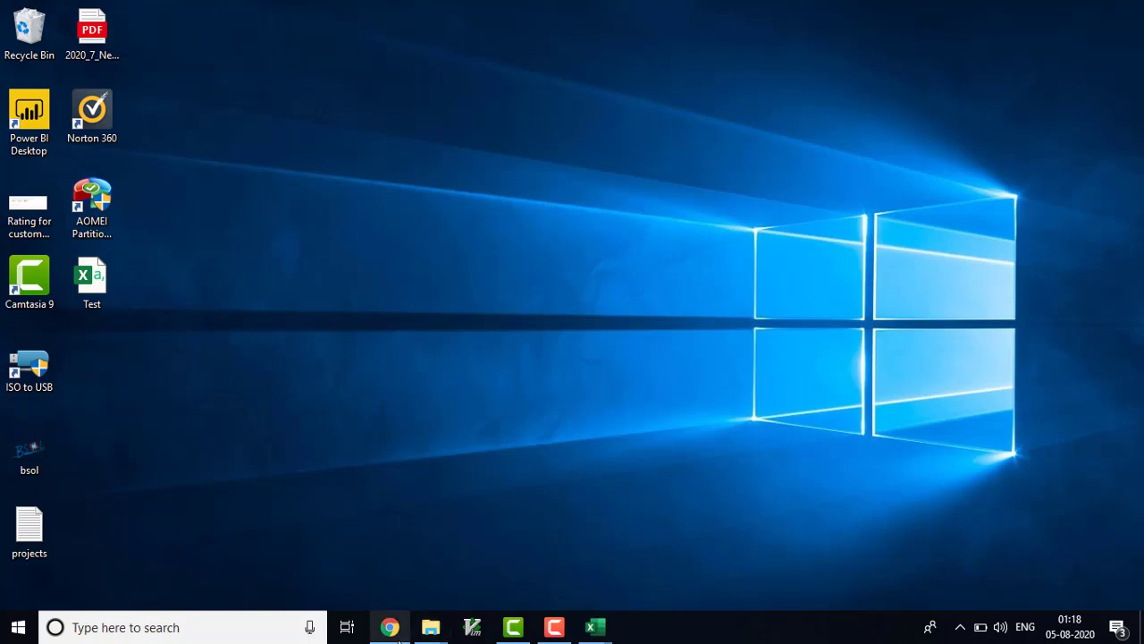
{"action": "left_click", "coordinate": [389, 627]}
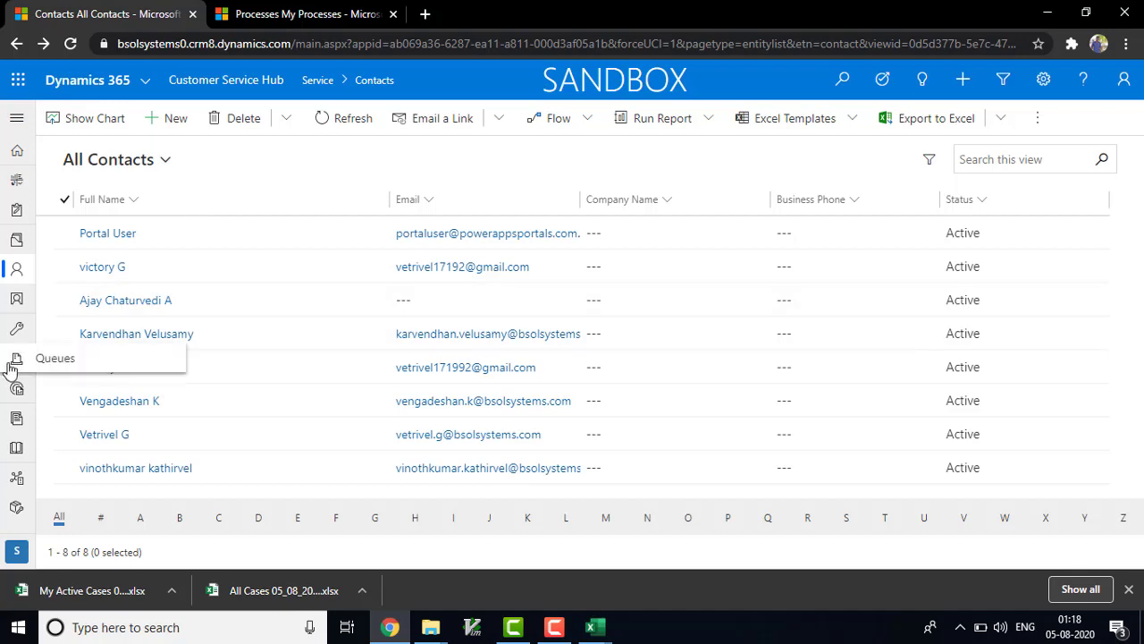
{"action": "left_click", "coordinate": [15, 331]}
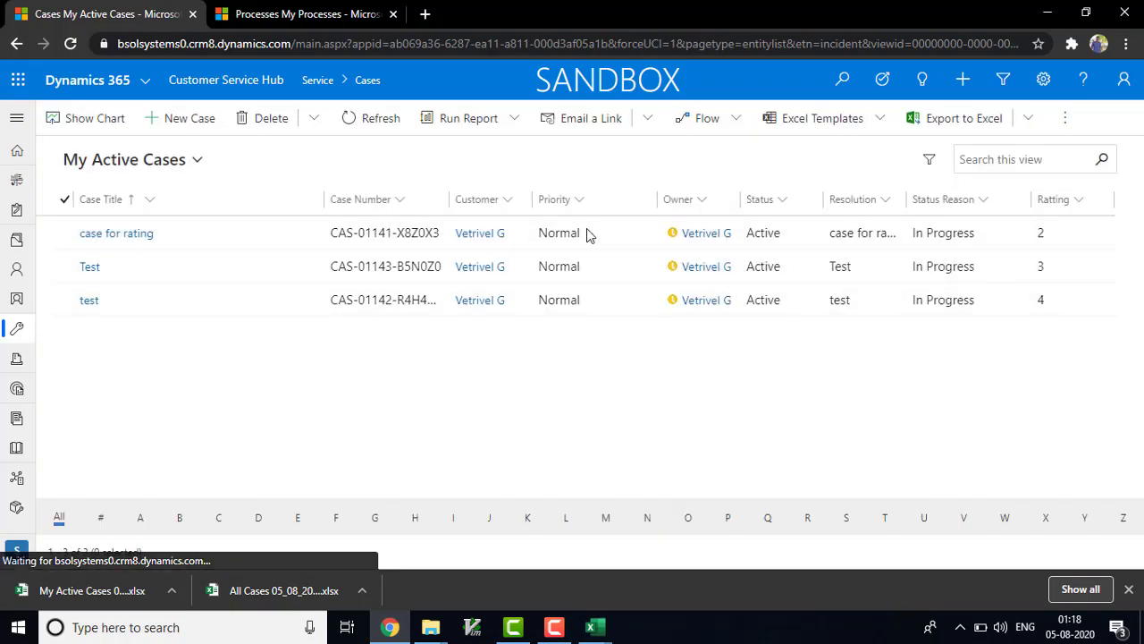
{"action": "left_click", "coordinate": [1029, 120]}
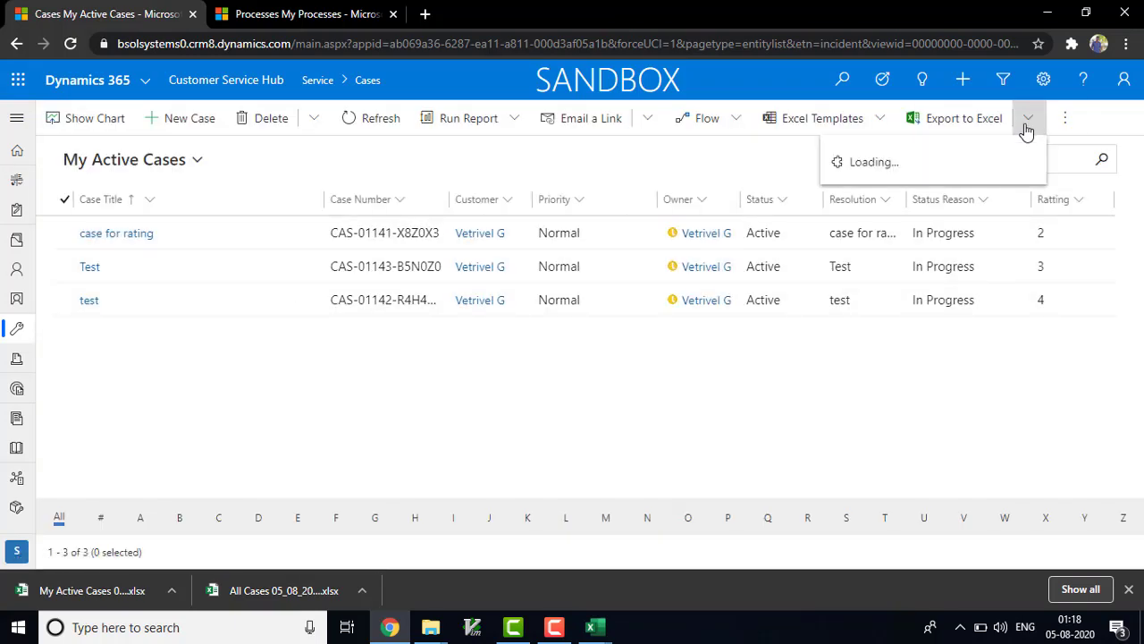
{"action": "left_click", "coordinate": [1054, 131]}
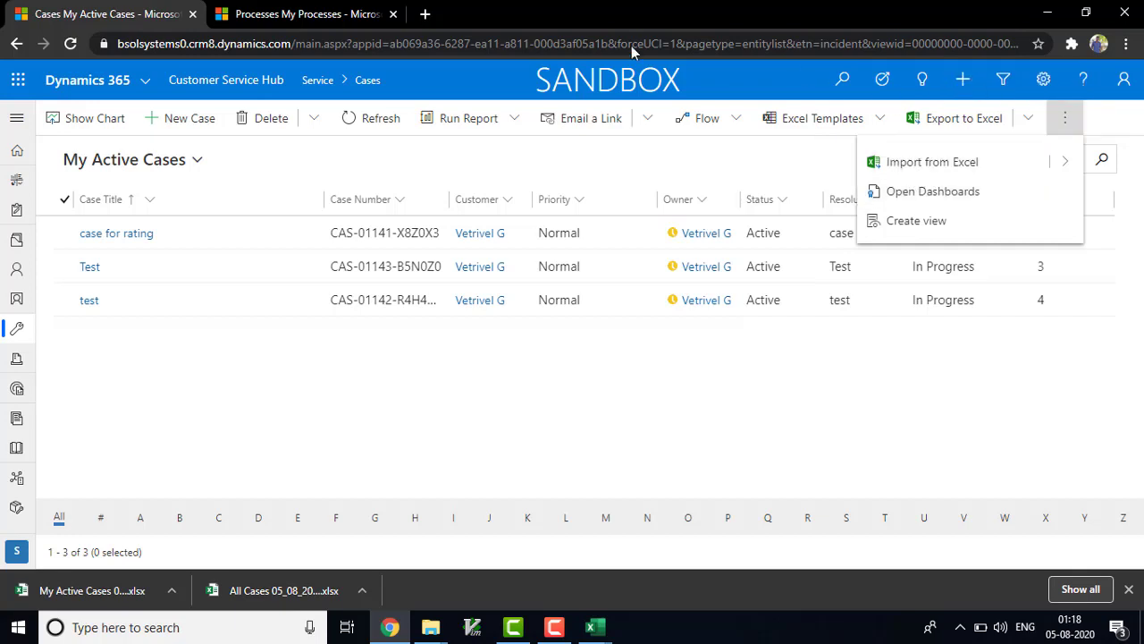
- Open the My Imports list from Data Management in the Dynamics 365 settings
{"action": "left_click", "coordinate": [355, 11]}
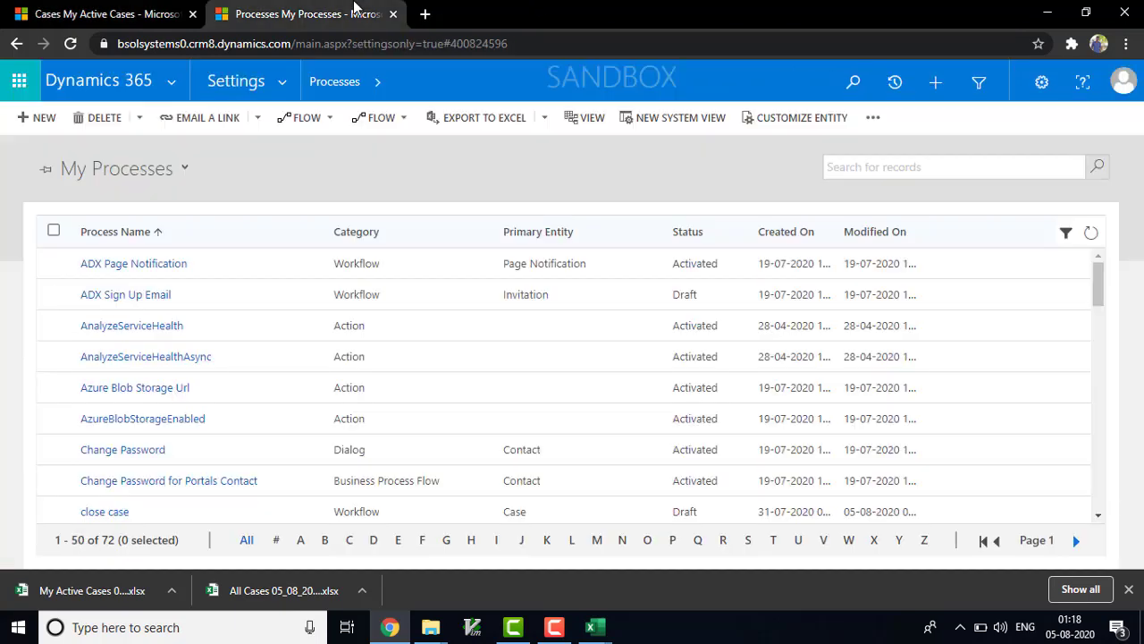
{"action": "left_click", "coordinate": [284, 85]}
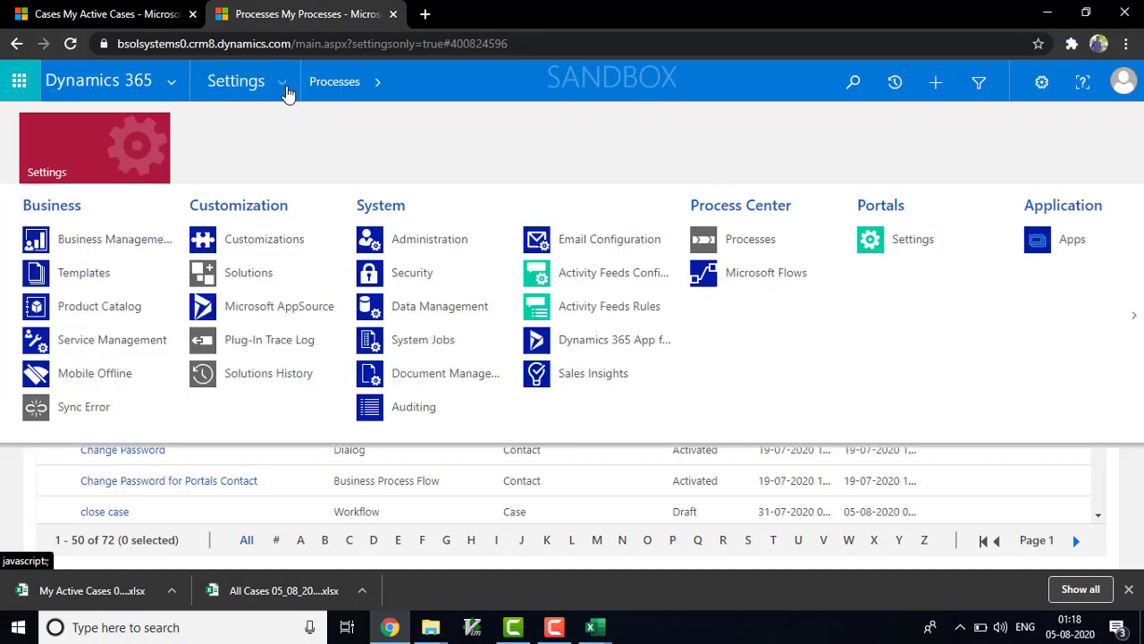
{"action": "left_click", "coordinate": [429, 309]}
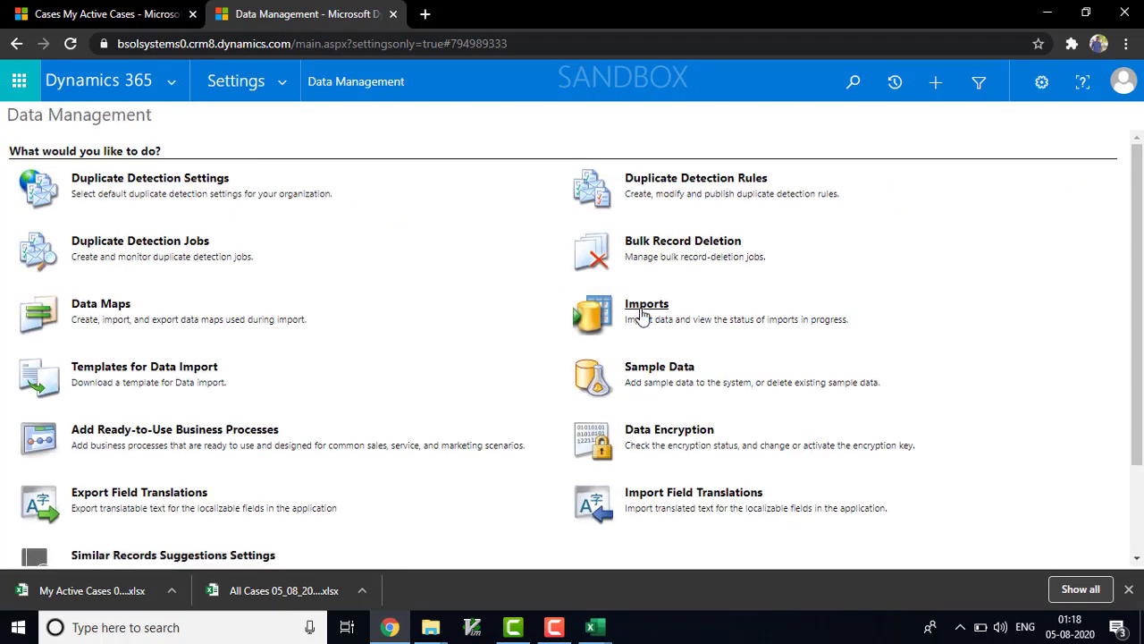
{"action": "left_click", "coordinate": [641, 313]}
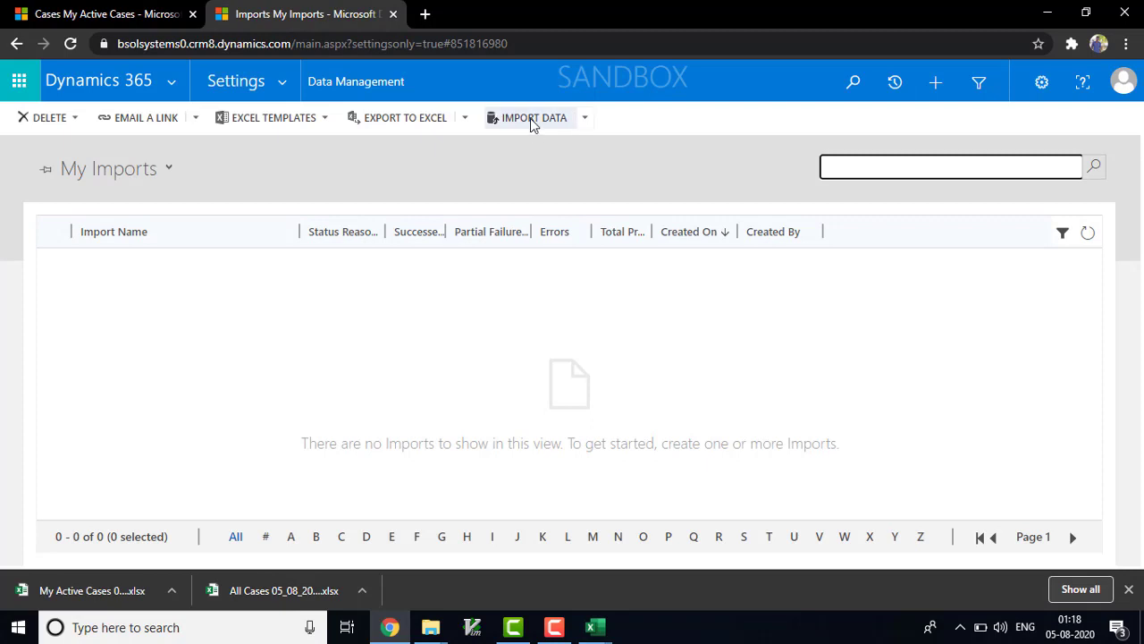
- Start a new data import and choose Test.csv from the Desktop as the data file
{"action": "left_click", "coordinate": [544, 127]}
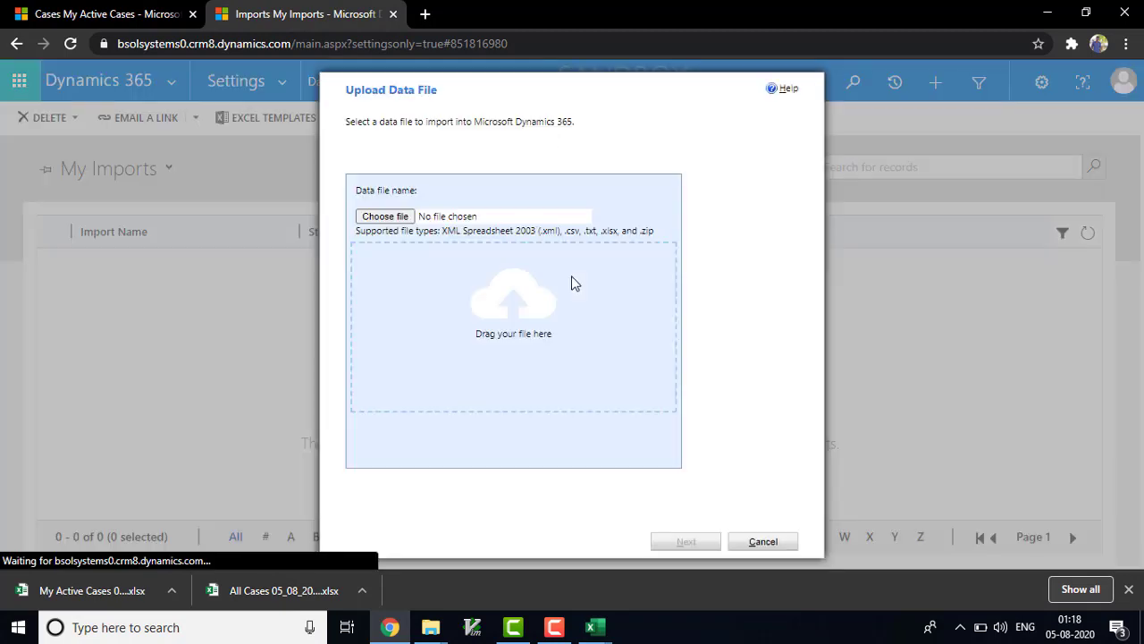
{"action": "left_click", "coordinate": [385, 220]}
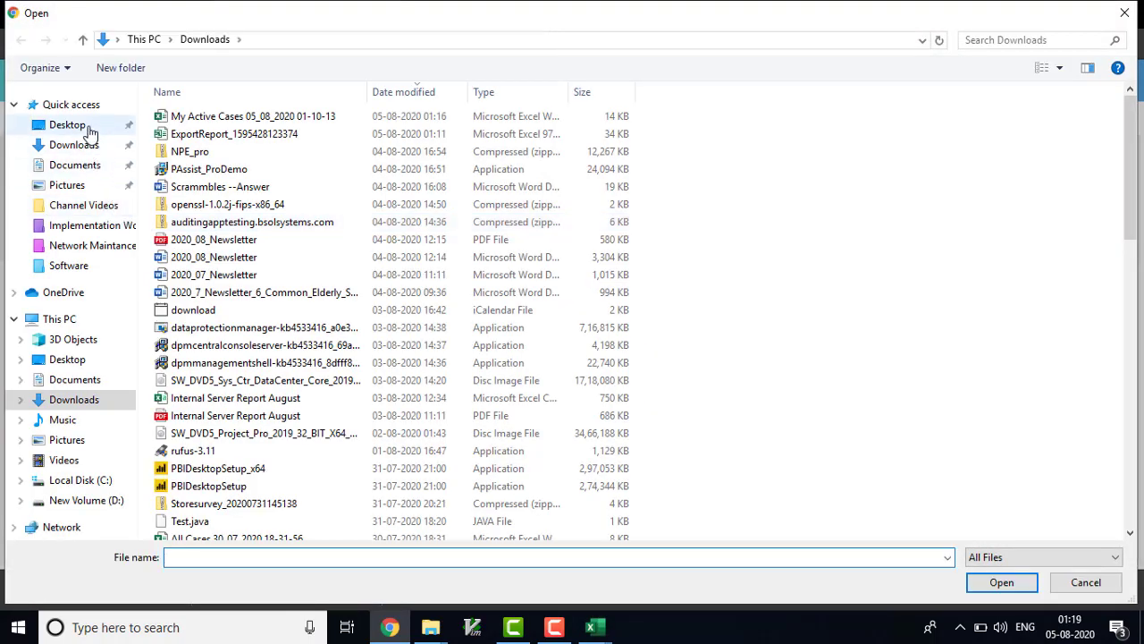
{"action": "left_click", "coordinate": [89, 131]}
{"action": "left_click", "coordinate": [531, 149]}
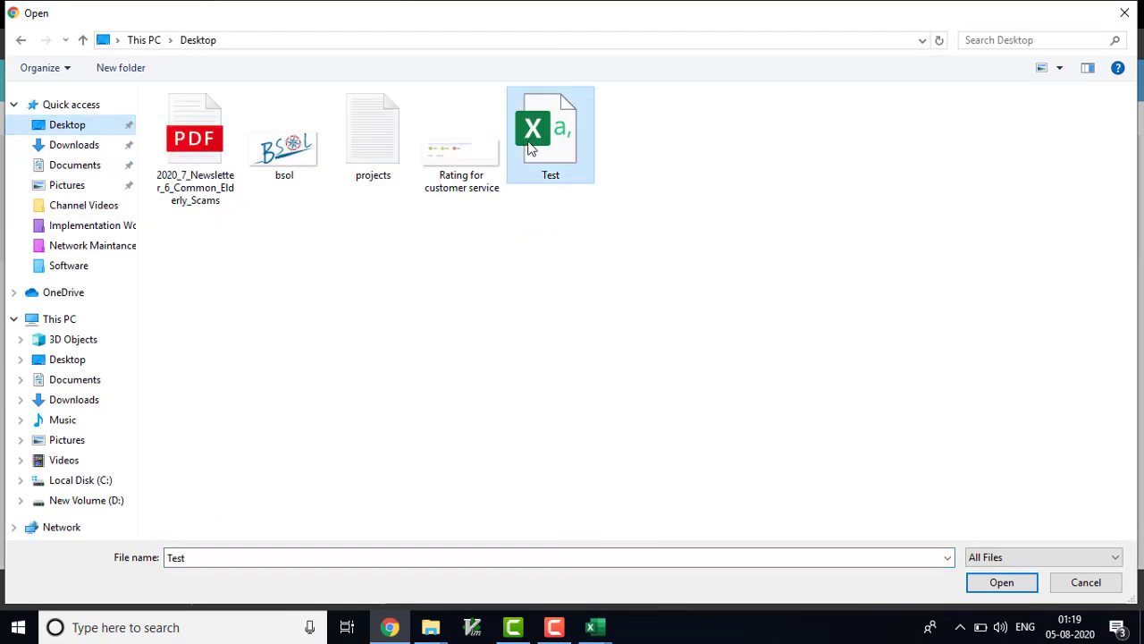
{"action": "left_click", "coordinate": [999, 585]}
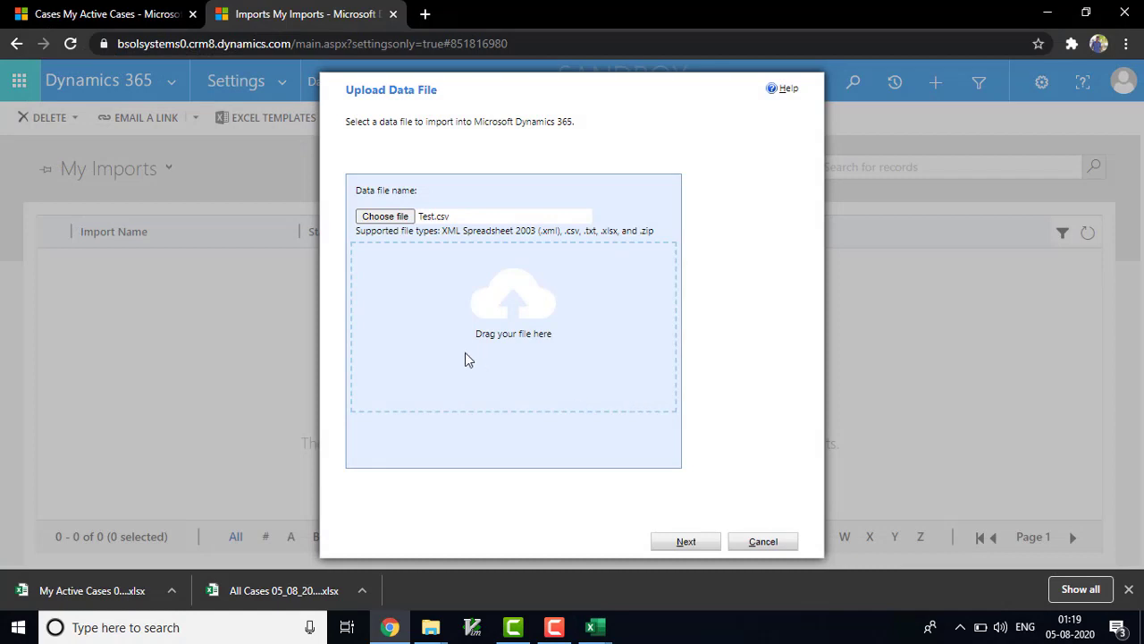
- Upload Test.csv with the delimiter settings unchanged and accept the Default (Automatic Mapping) data map
{"action": "left_click", "coordinate": [686, 542]}
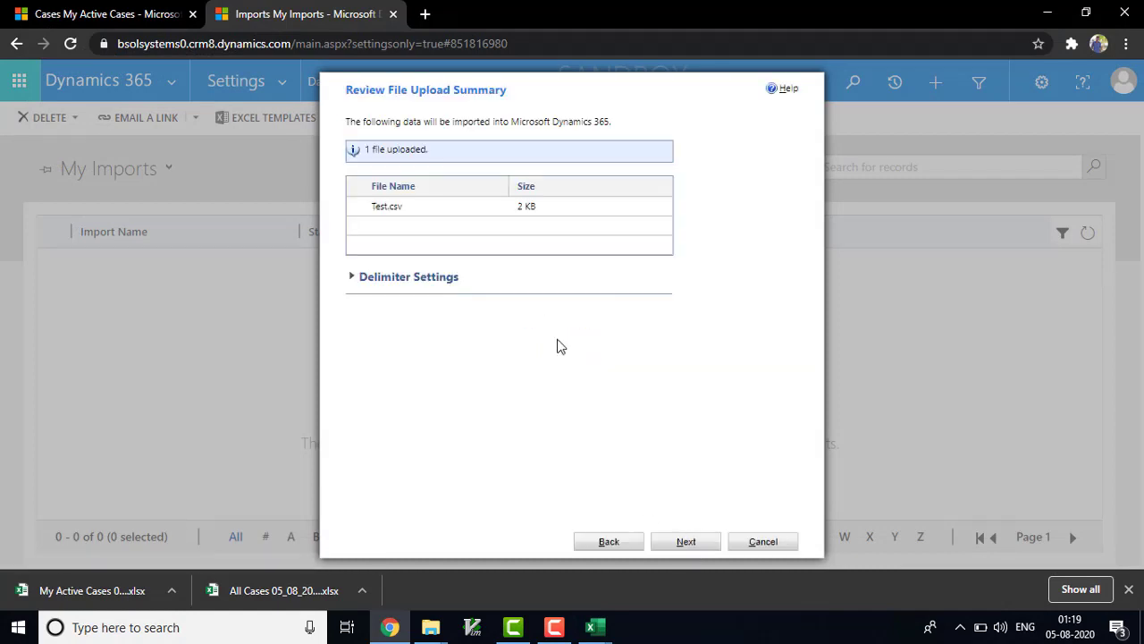
{"action": "left_click", "coordinate": [685, 547]}
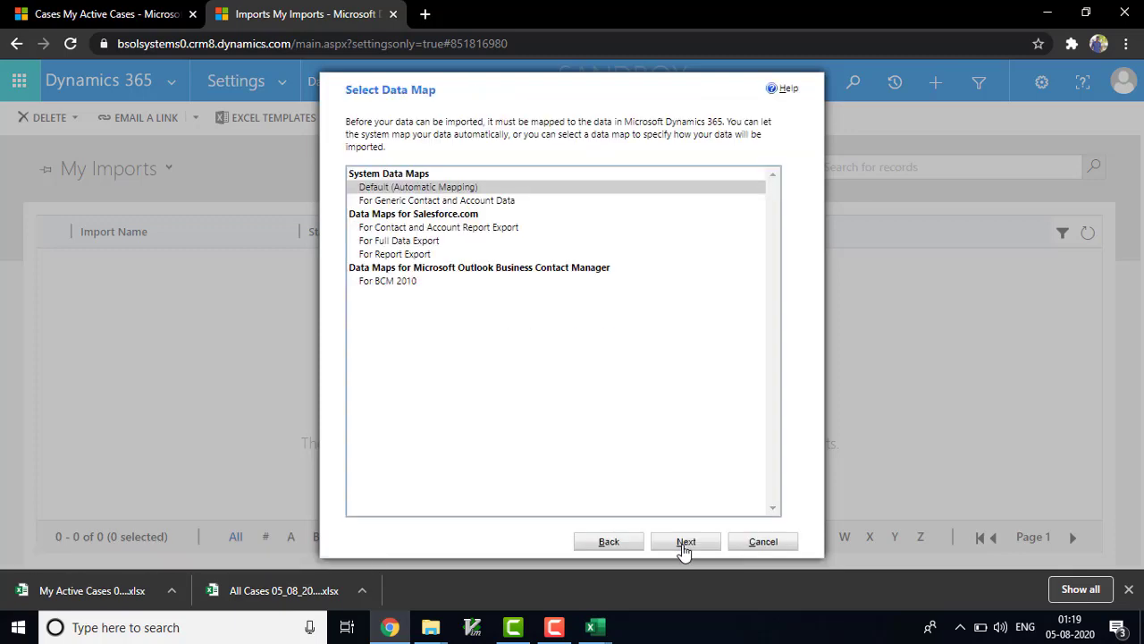
{"action": "left_click", "coordinate": [685, 542]}
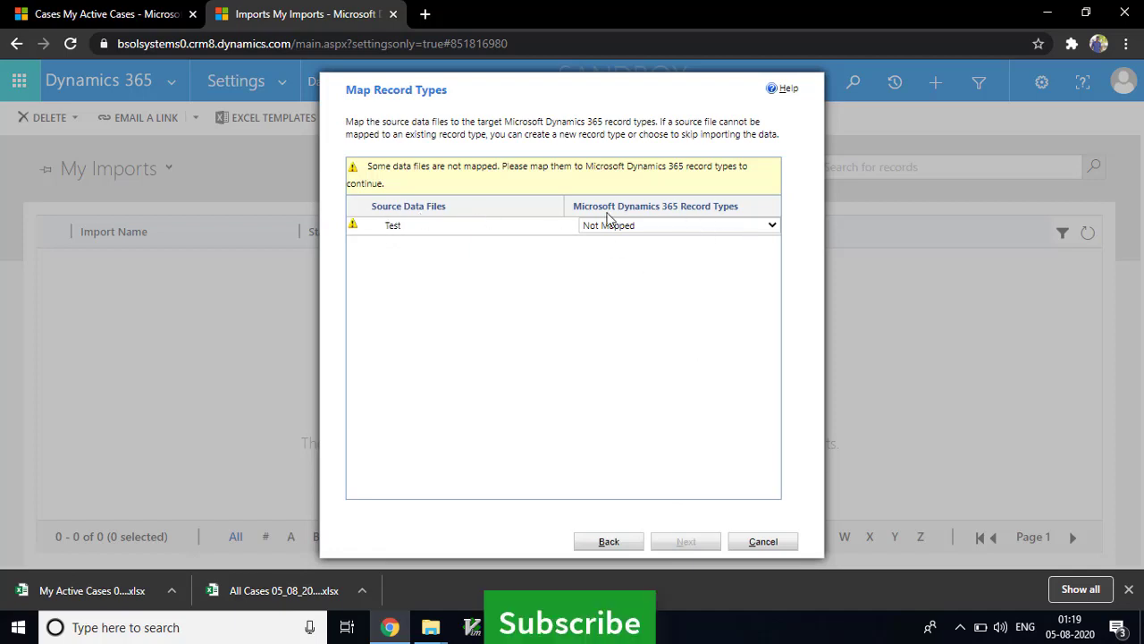
- Map the Test source file to the Case record type and continue to the field mapping
{"action": "left_click", "coordinate": [696, 226]}
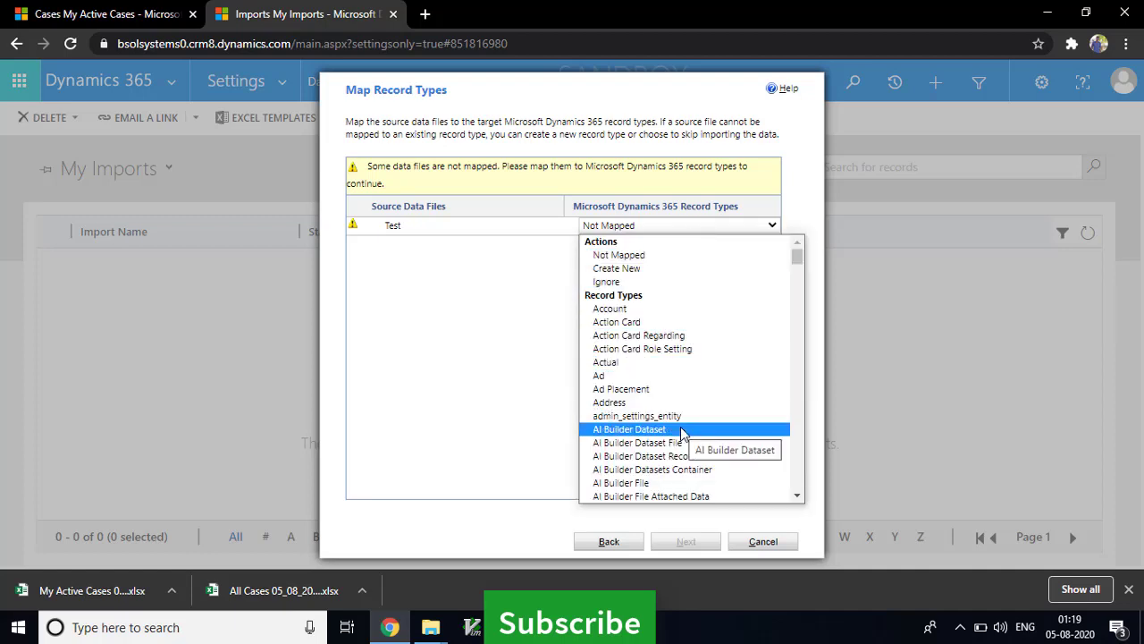
{"action": "key", "text": "c"}
{"action": "key", "text": "Down"}
{"action": "key", "text": "Down"}
{"action": "key", "text": "Down"}
{"action": "key", "text": "Down"}
{"action": "key", "text": "Down"}
{"action": "key", "text": "Down"}
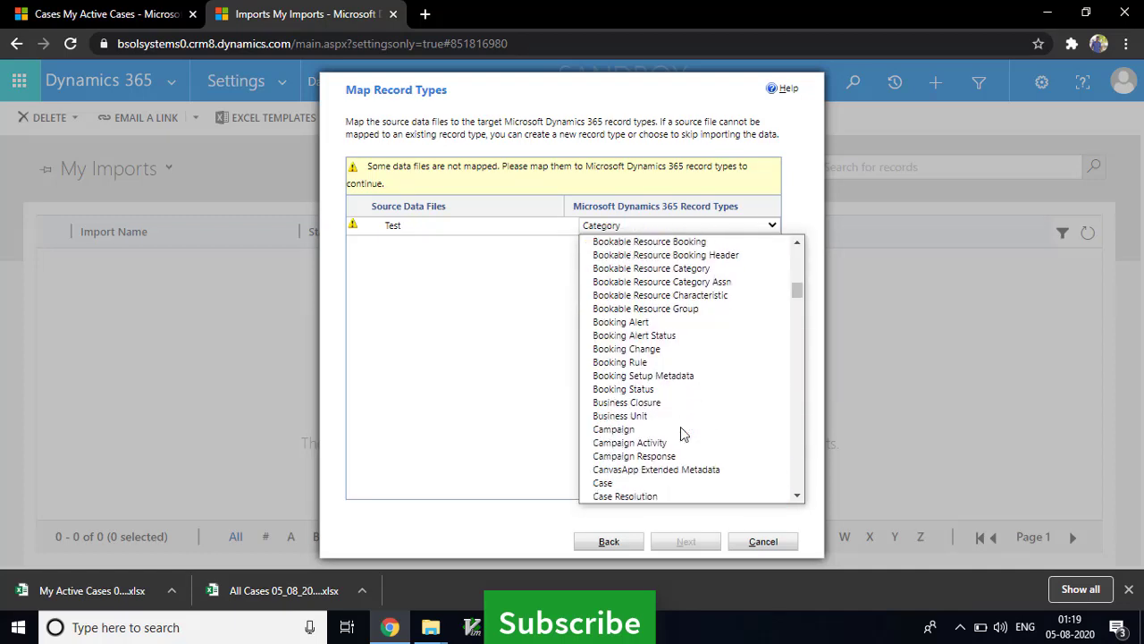
{"action": "left_click", "coordinate": [624, 471]}
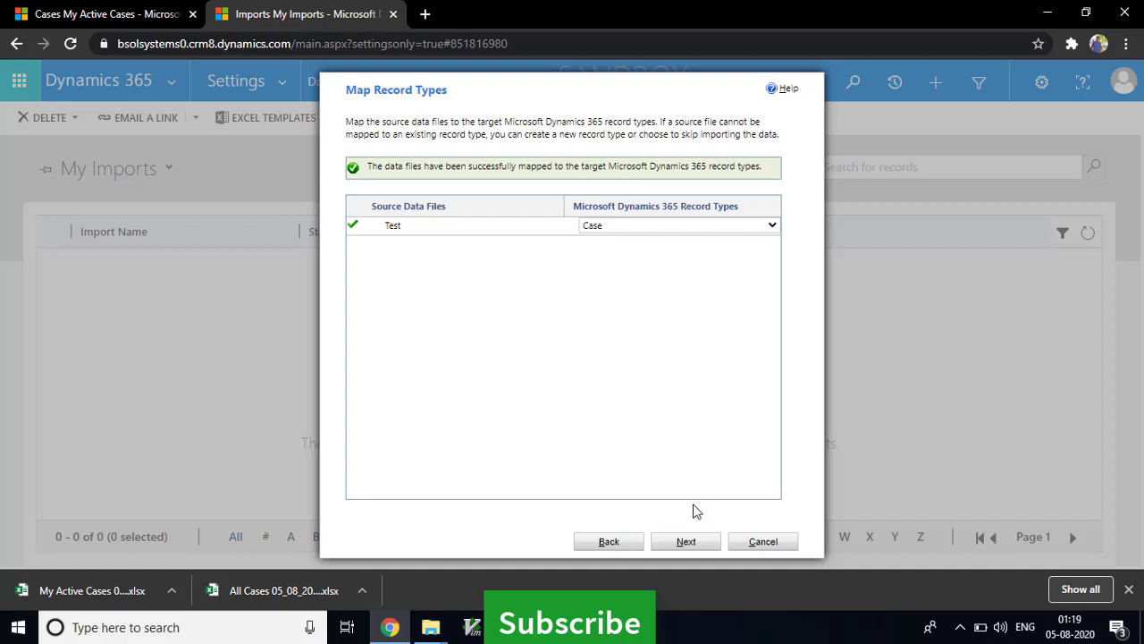
{"action": "left_click", "coordinate": [686, 542]}
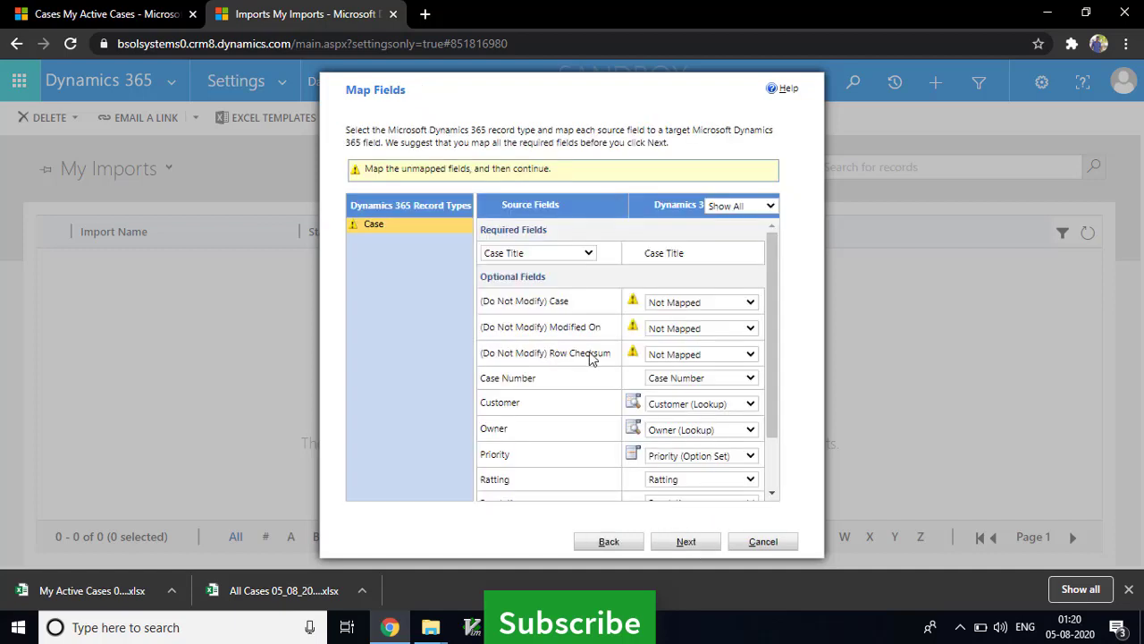
- Set the (Do Not Modify) Case, Modified On and Row Checksum fields to Ignore and continue to the mapping summary
{"action": "left_click", "coordinate": [721, 303]}
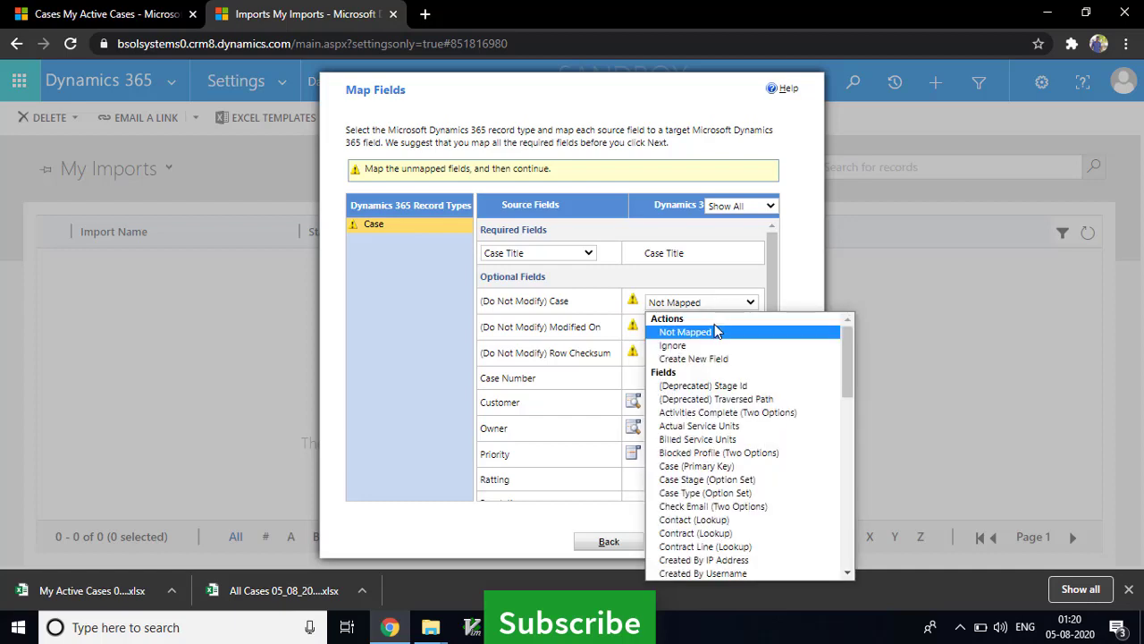
{"action": "left_click", "coordinate": [693, 346]}
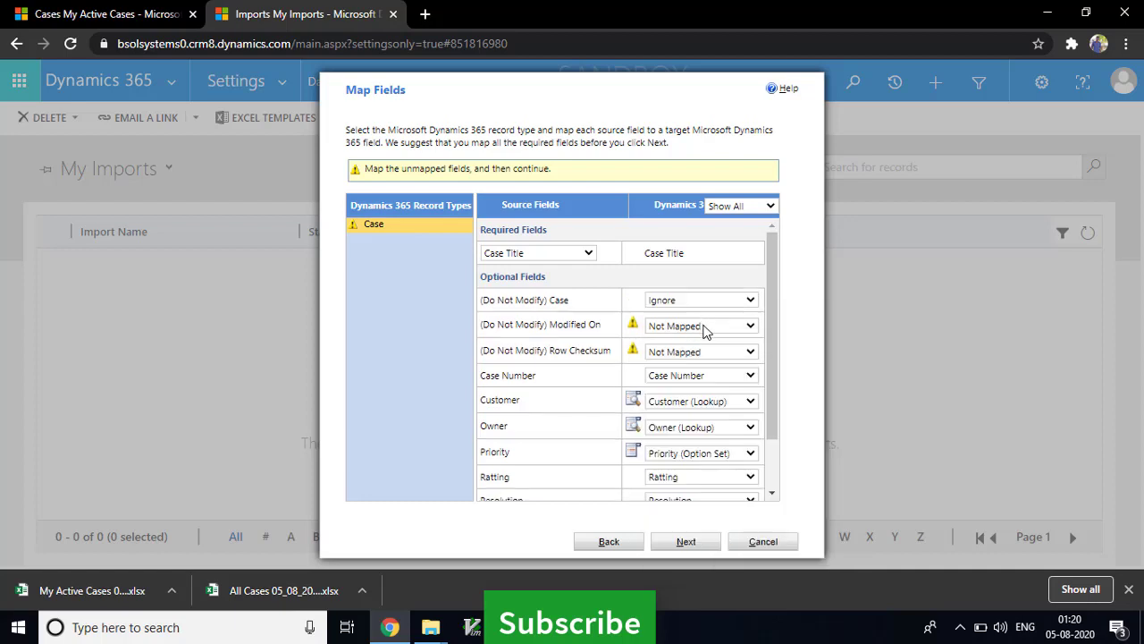
{"action": "left_click", "coordinate": [705, 332]}
{"action": "left_click", "coordinate": [686, 370]}
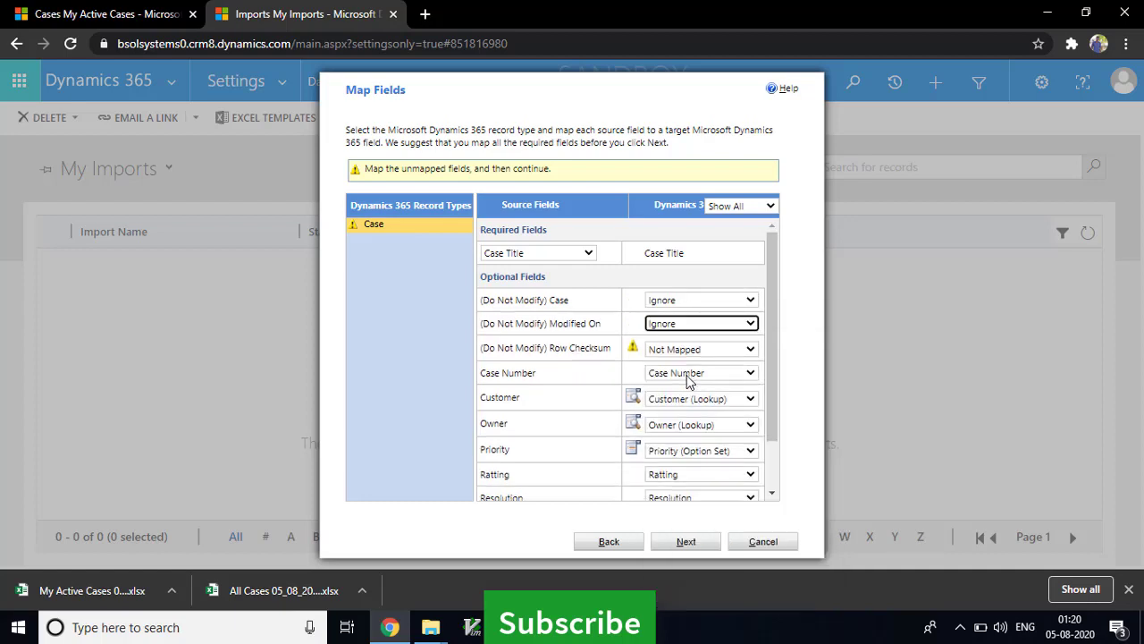
{"action": "left_click", "coordinate": [687, 352]}
{"action": "scroll", "coordinate": [701, 333], "scroll_direction": "down", "scroll_amount": 1}
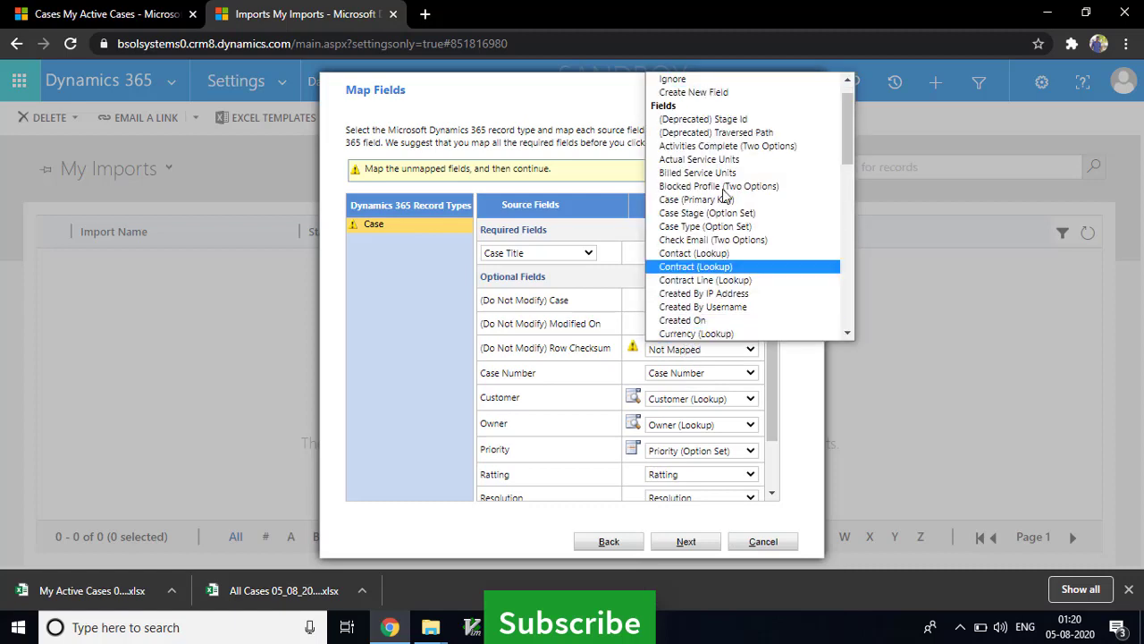
{"action": "left_click", "coordinate": [746, 80]}
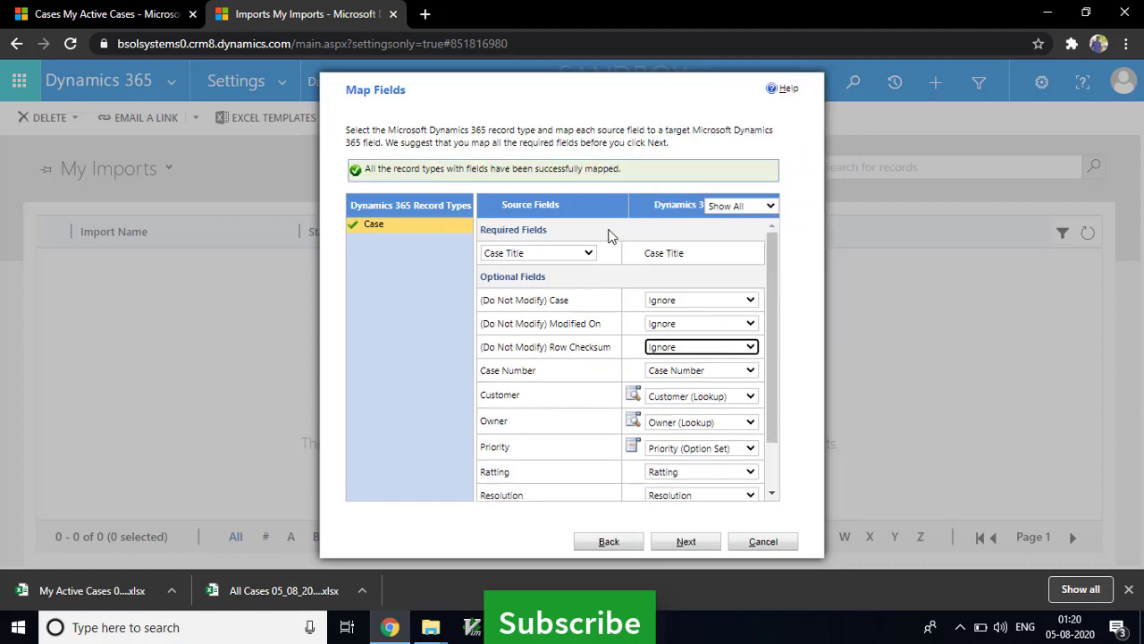
{"action": "left_click", "coordinate": [686, 542]}
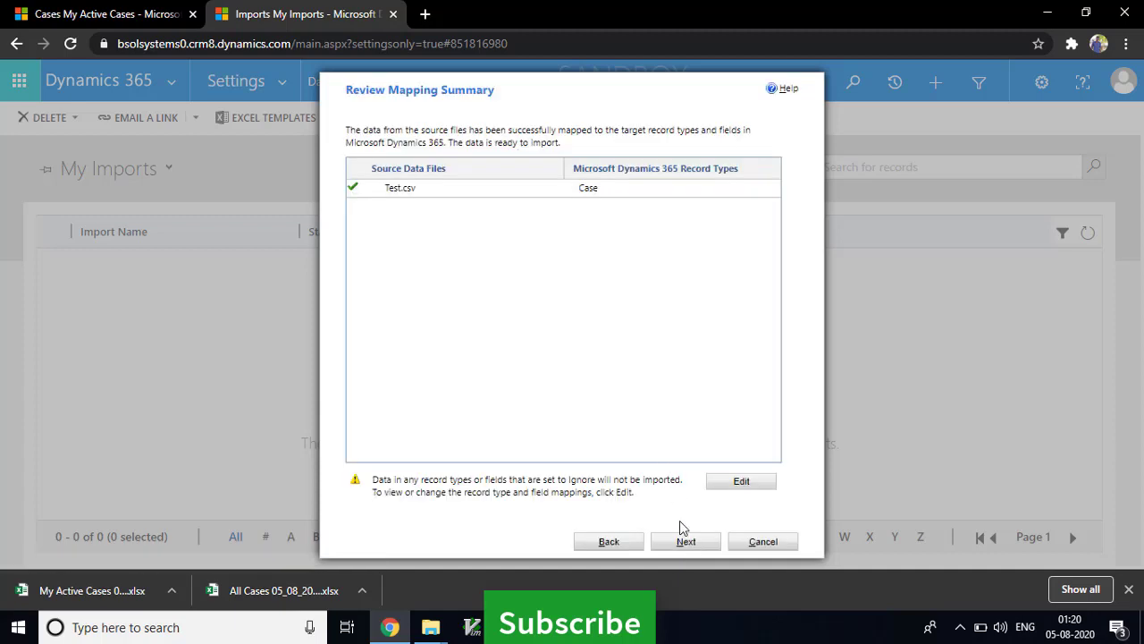
- Accept the mapping summary and submit the import with duplicates disallowed and the default record owner, then finish the wizard
{"action": "left_click", "coordinate": [686, 541]}
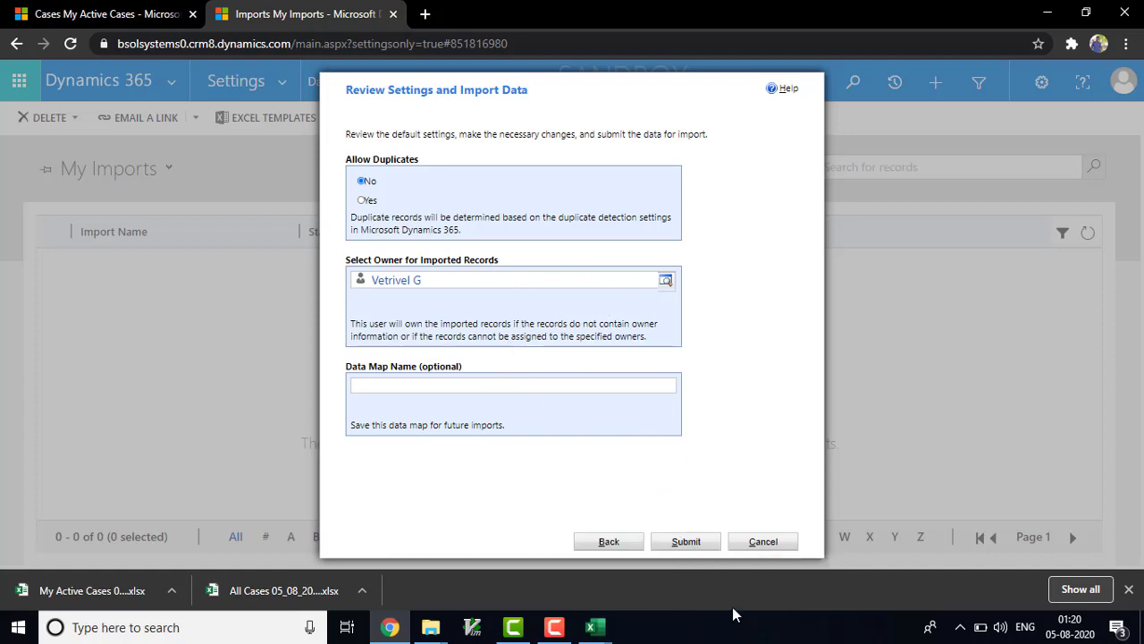
{"action": "left_click", "coordinate": [693, 546]}
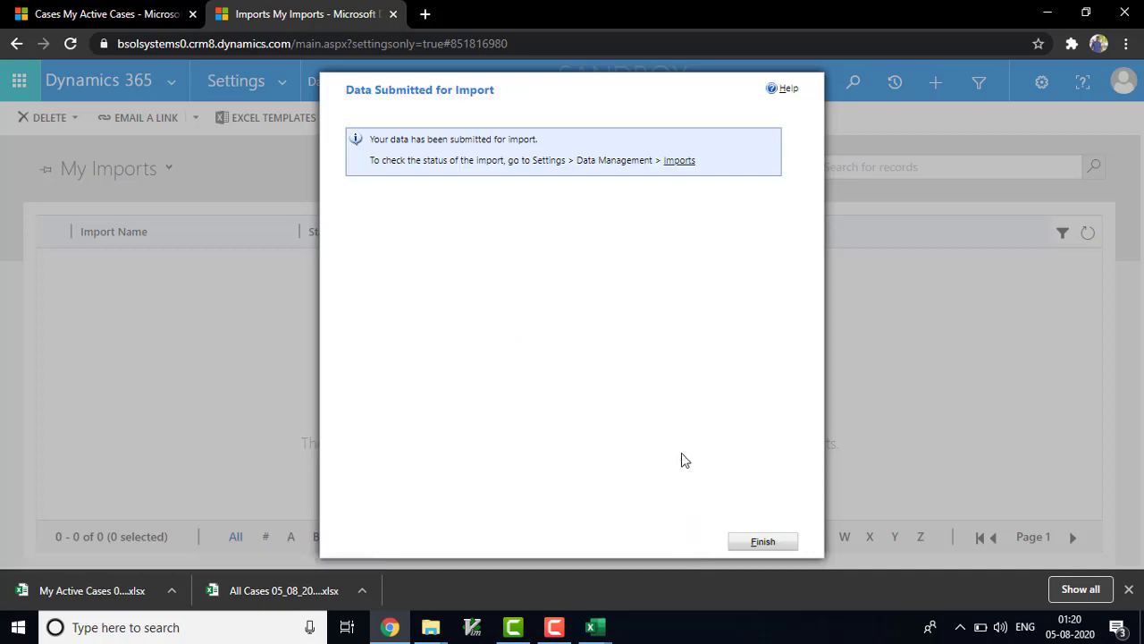
{"action": "left_click", "coordinate": [761, 544]}
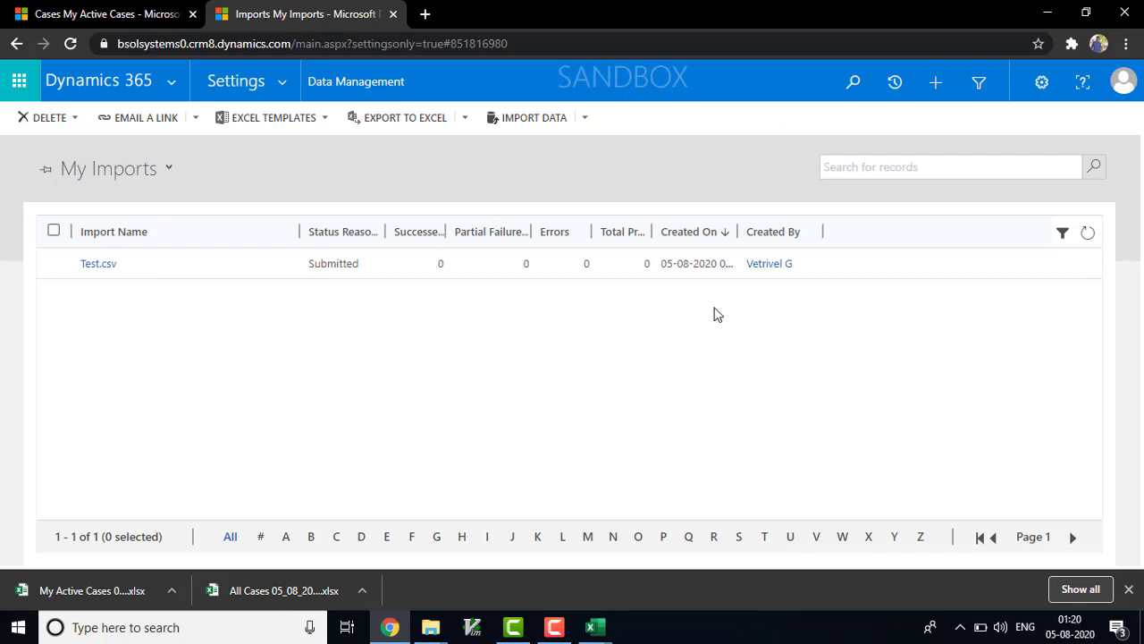
- Refresh the My Imports list, examine the failures logged for the Test.csv import, and close its record window
{"action": "left_click", "coordinate": [1088, 238]}
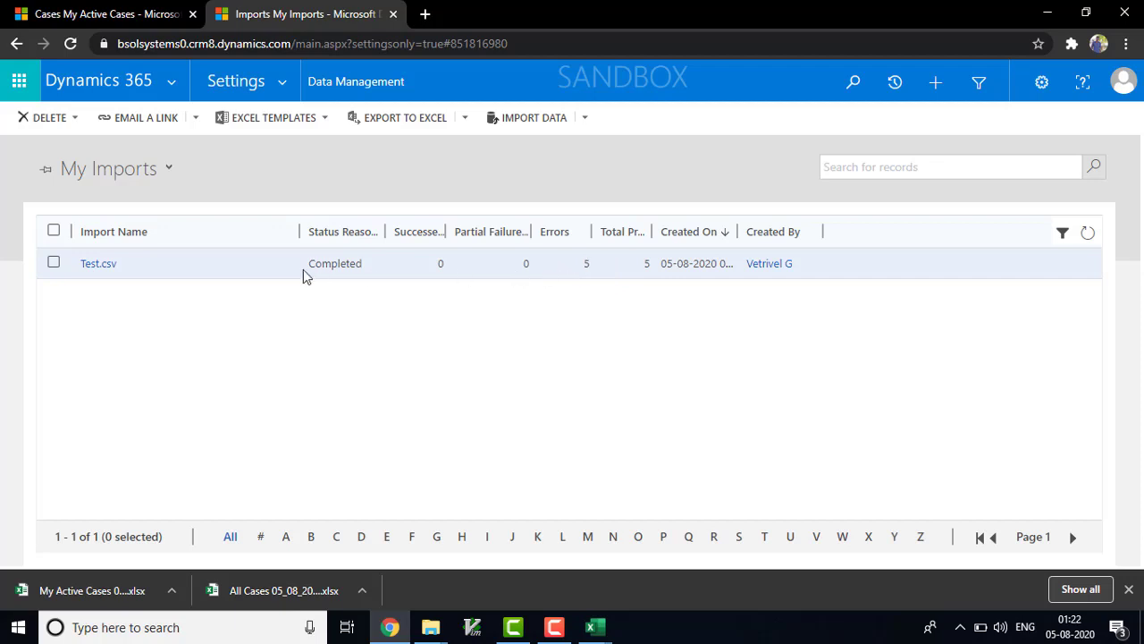
{"action": "left_click", "coordinate": [102, 268]}
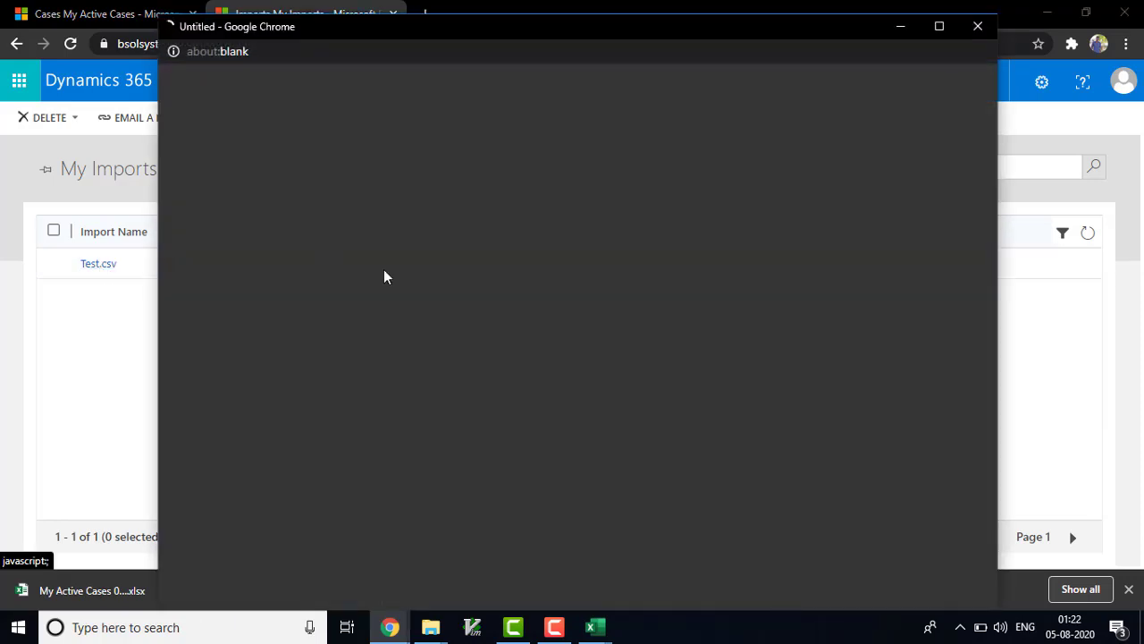
{"action": "left_click", "coordinate": [939, 26]}
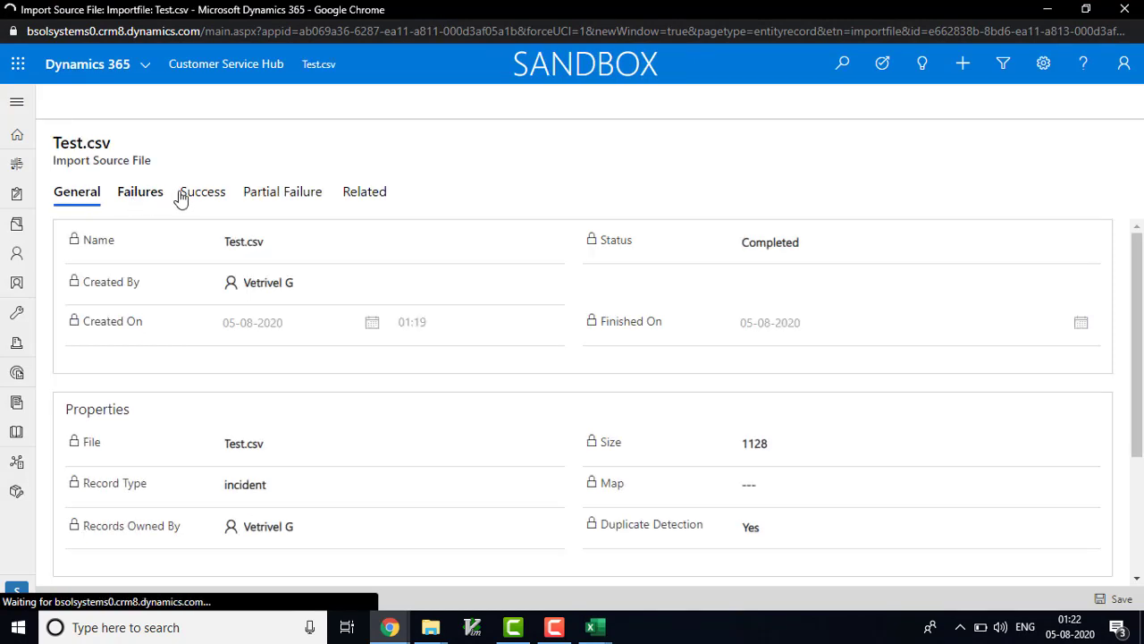
{"action": "left_click", "coordinate": [147, 200]}
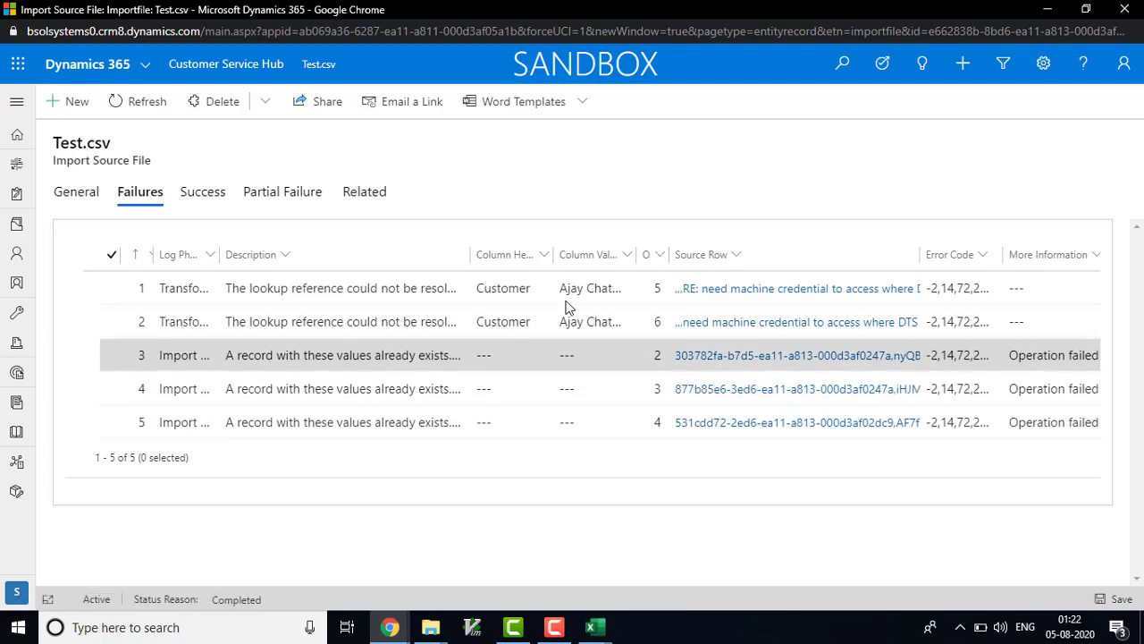
{"action": "left_click", "coordinate": [1124, 9]}
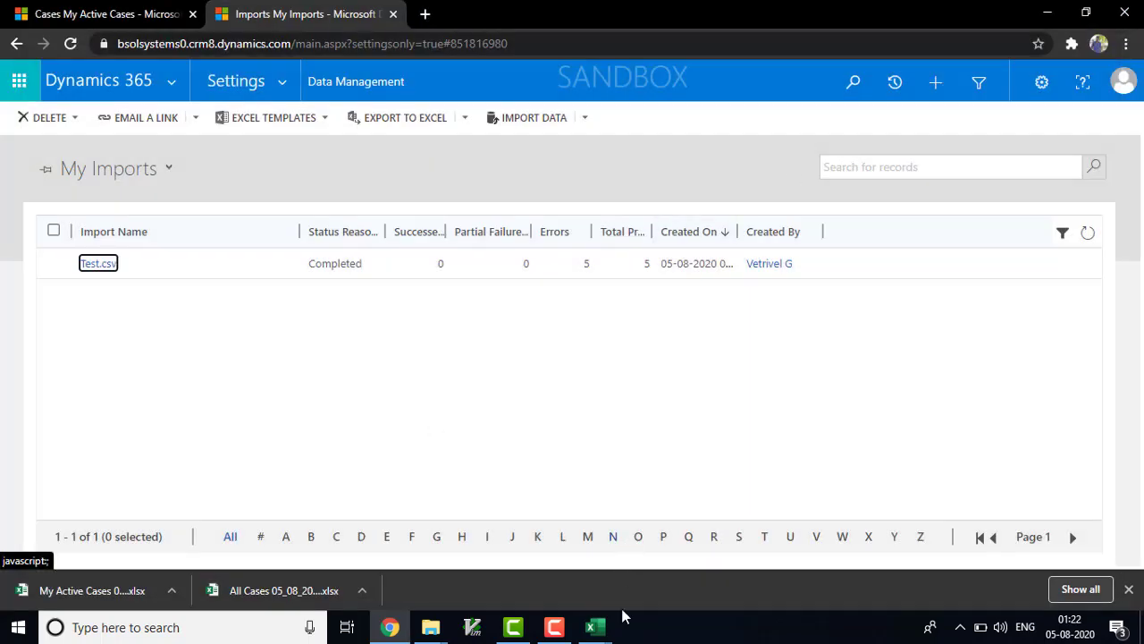
- Switch to the Test workbook in Excel and copy the customer name from cell F4
{"action": "left_click", "coordinate": [602, 629]}
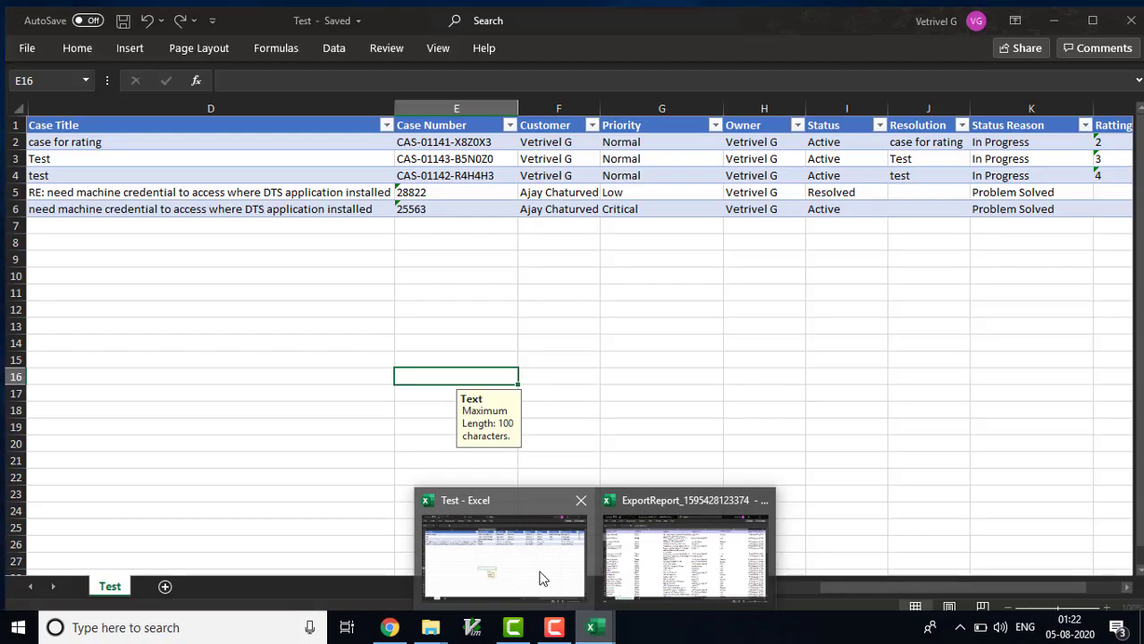
{"action": "left_click", "coordinate": [539, 577]}
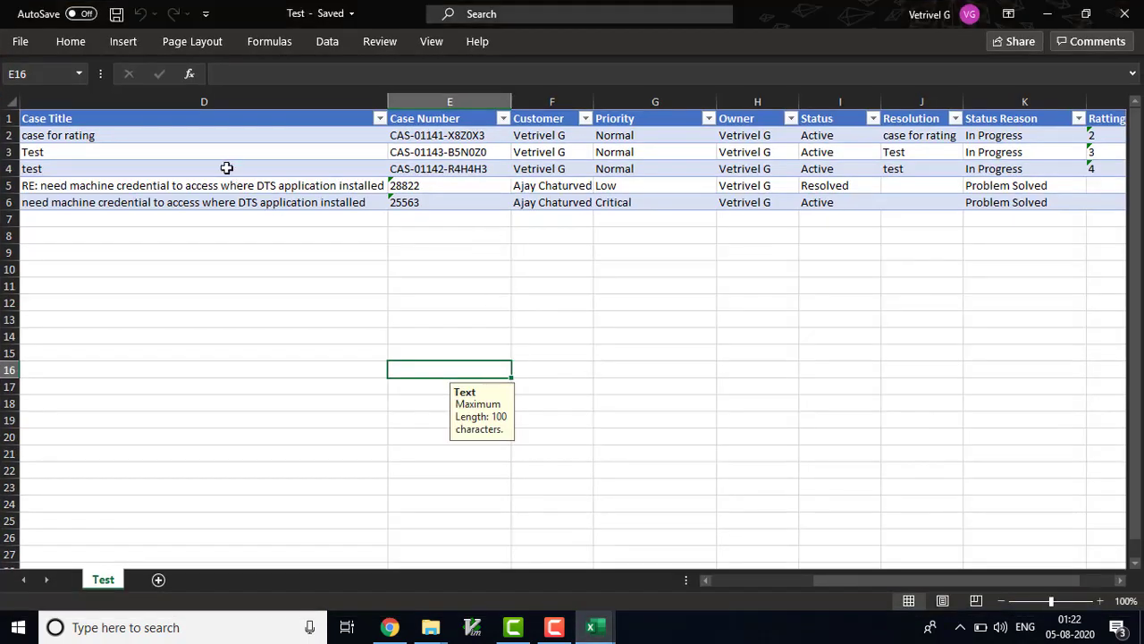
{"action": "left_click", "coordinate": [584, 187]}
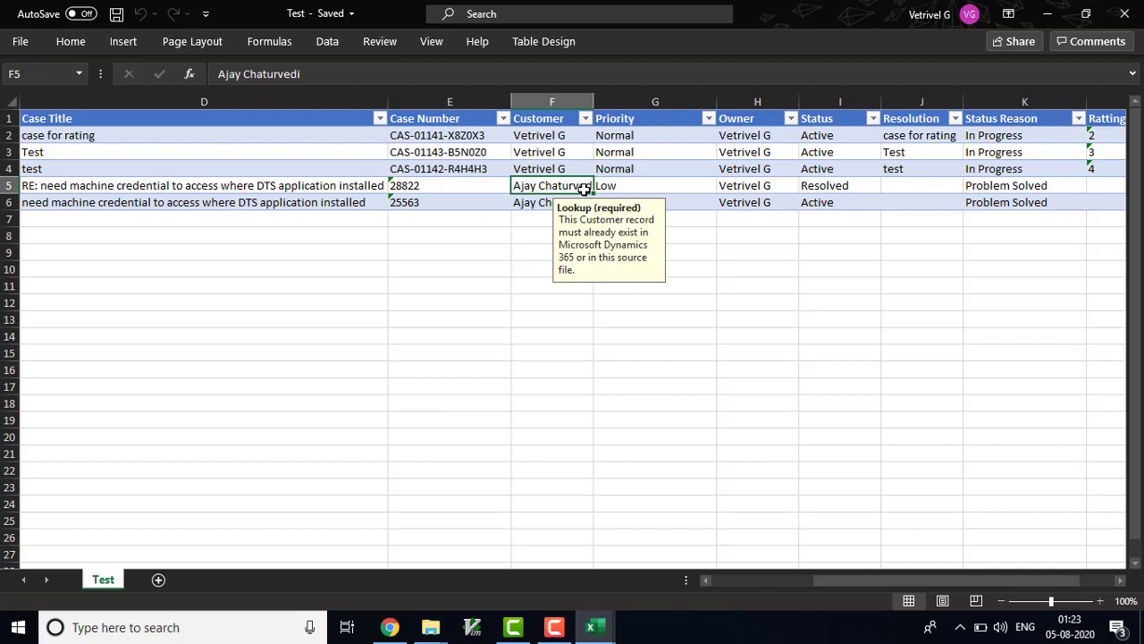
{"action": "double_click", "coordinate": [579, 173]}
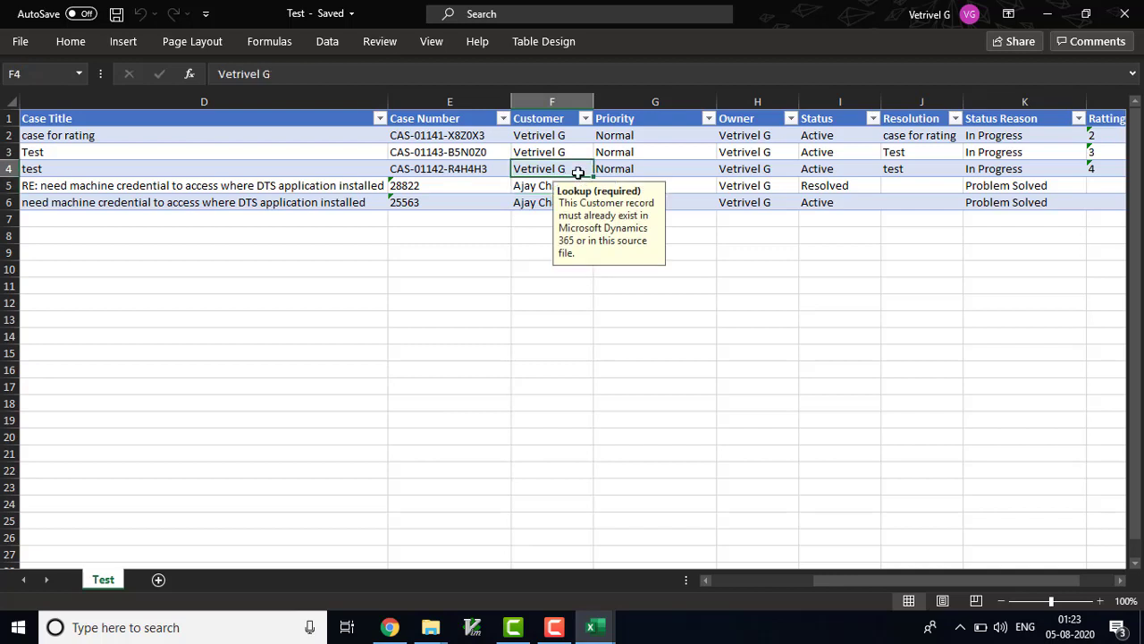
{"action": "key", "text": "shift+Home"}
{"action": "key", "text": "ctrl+c"}
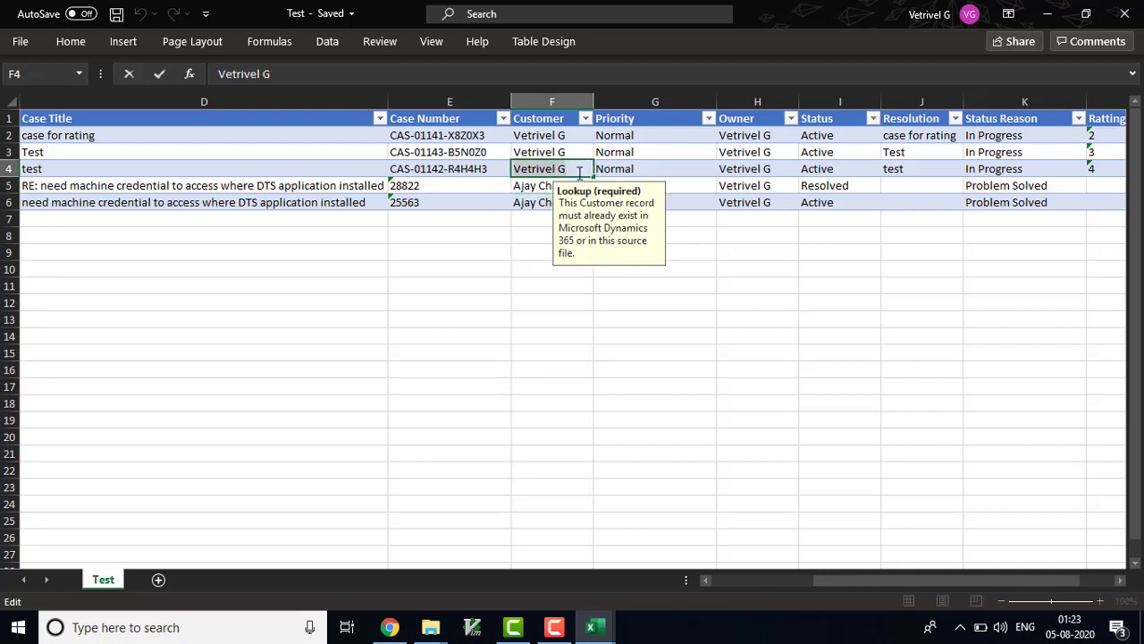
{"action": "left_click", "coordinate": [513, 234]}
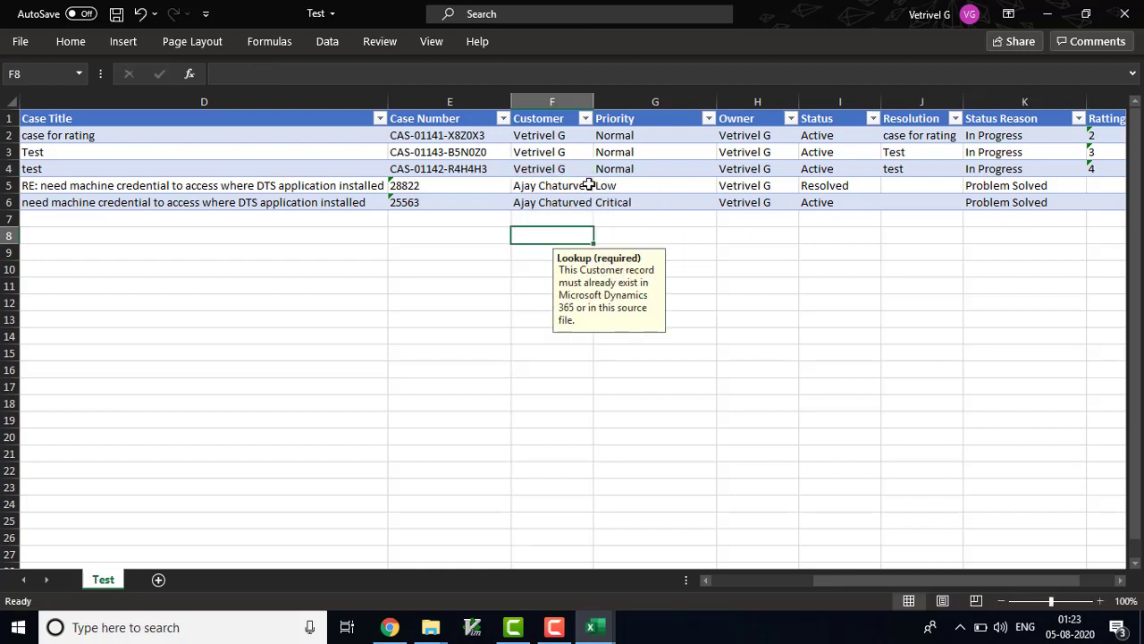
- Replace the customer names in cells F6 and F5 with the copied customer name
{"action": "key", "text": "Up"}
{"action": "key", "text": "Up"}
{"action": "key", "text": "Up"}
{"action": "key", "text": "Right"}
{"action": "key", "text": "Right"}
{"action": "key", "text": "Right"}
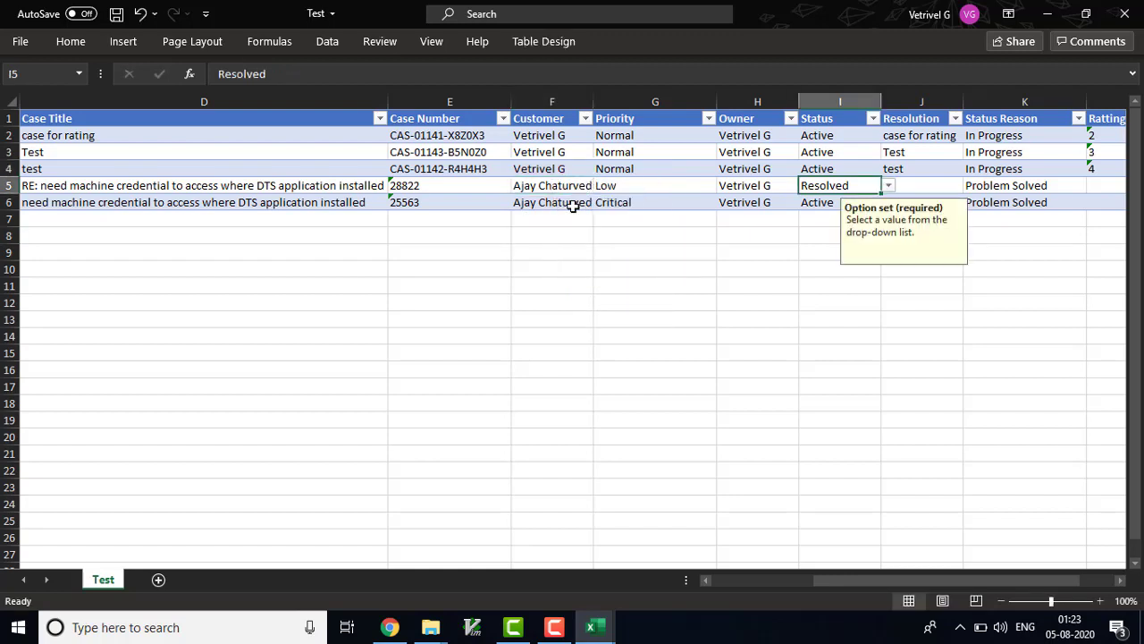
{"action": "left_click", "coordinate": [572, 204]}
{"action": "key", "text": "ctrl+a"}
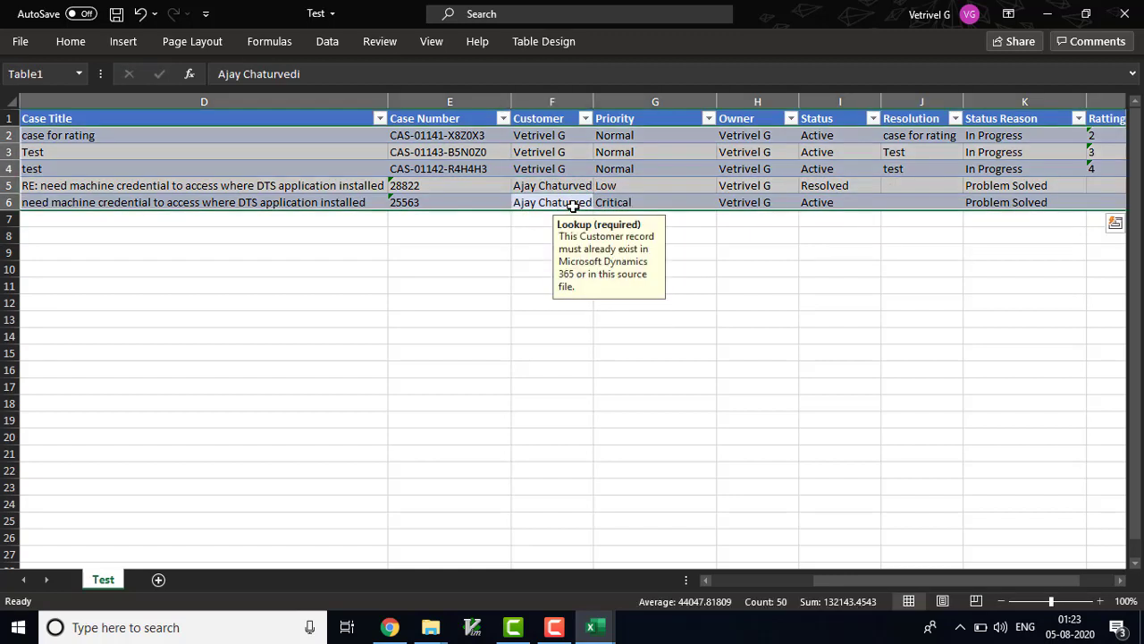
{"action": "key", "text": "ctrl+q"}
{"action": "left_click", "coordinate": [572, 204]}
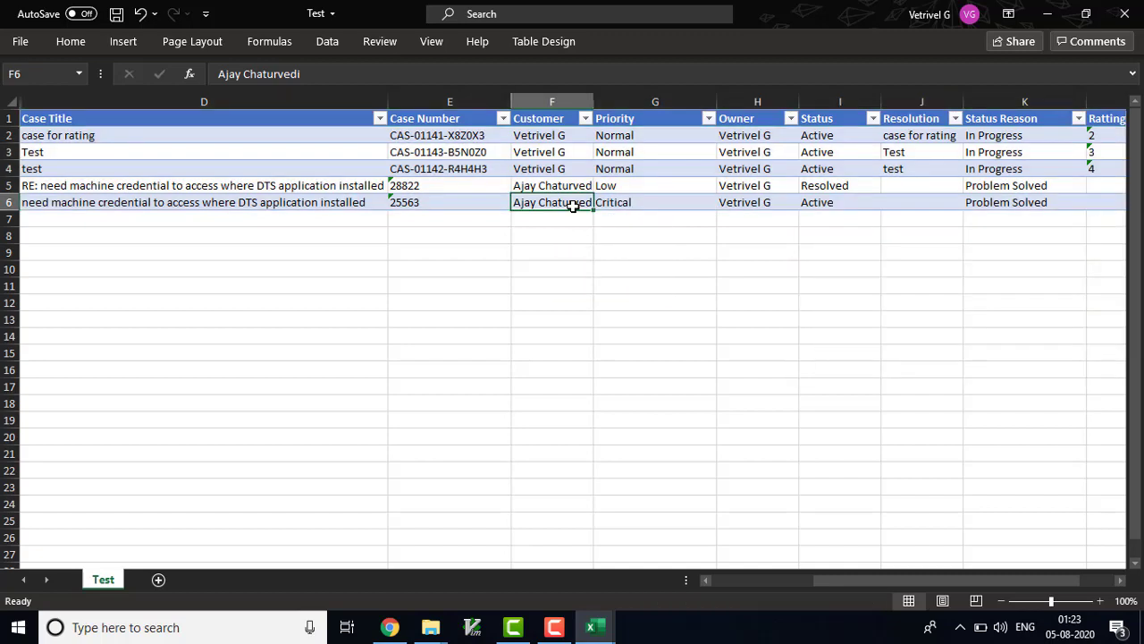
{"action": "key", "text": "ctrl+v"}
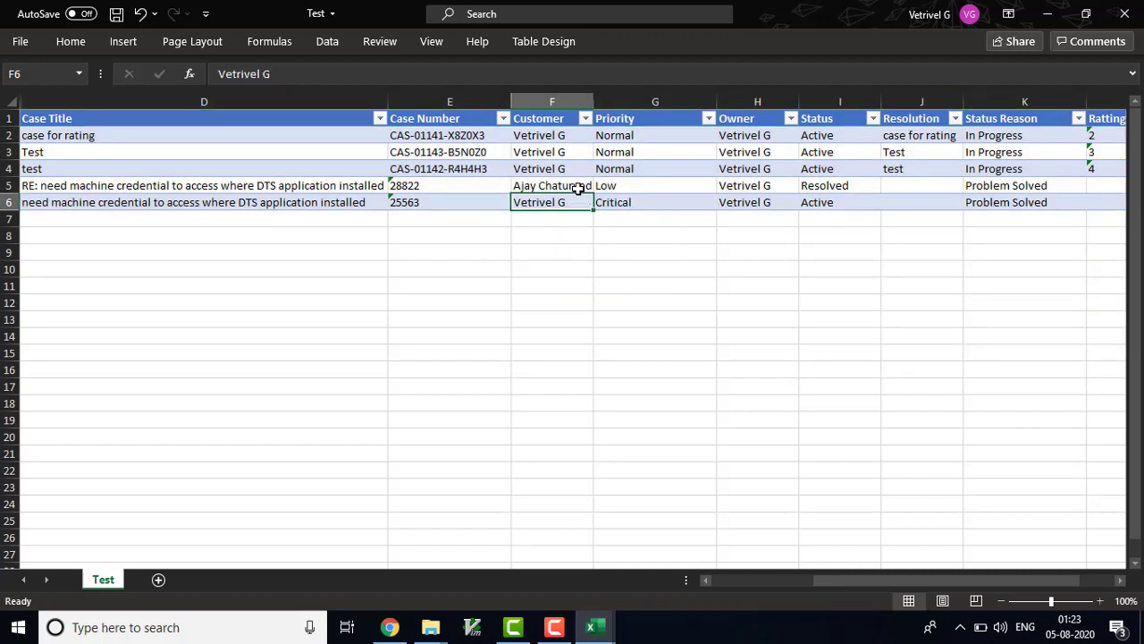
{"action": "left_click", "coordinate": [578, 187]}
{"action": "key", "text": "ctrl+v"}
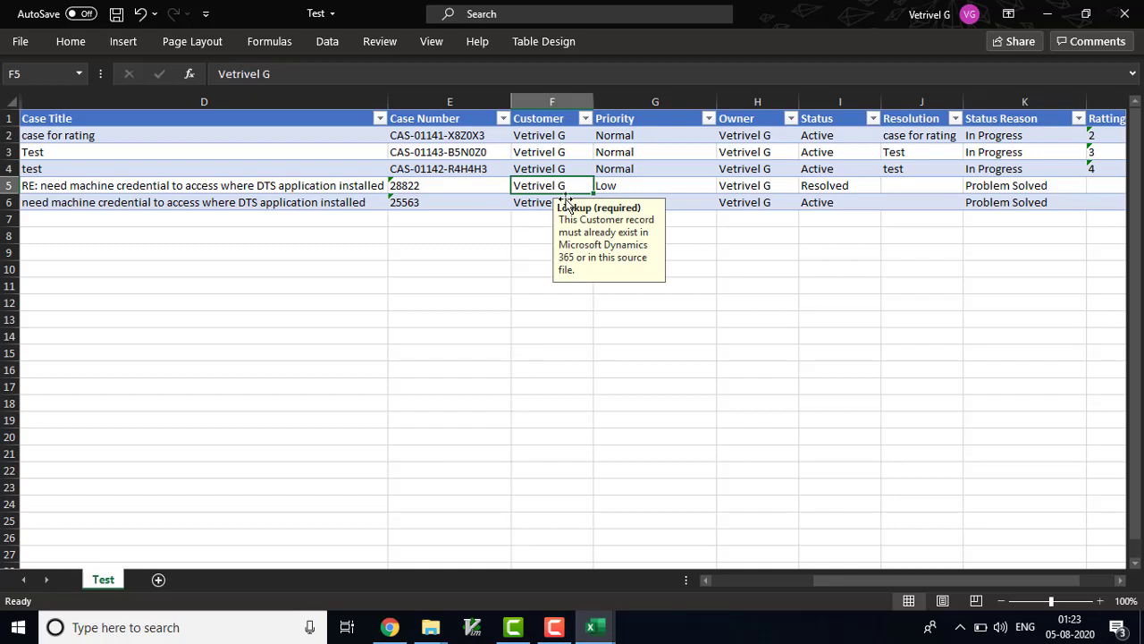
{"action": "left_click", "coordinate": [464, 294]}
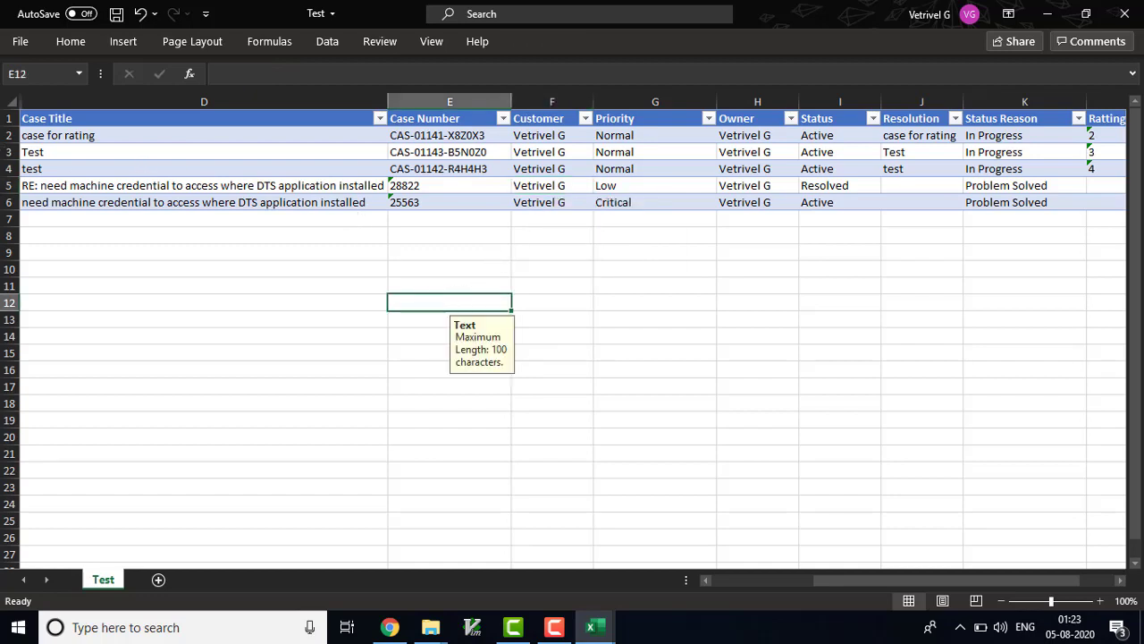
- Delete the first three case records in rows 2 to 4, then save and close the Test workbook
{"action": "left_click", "coordinate": [8, 136]}
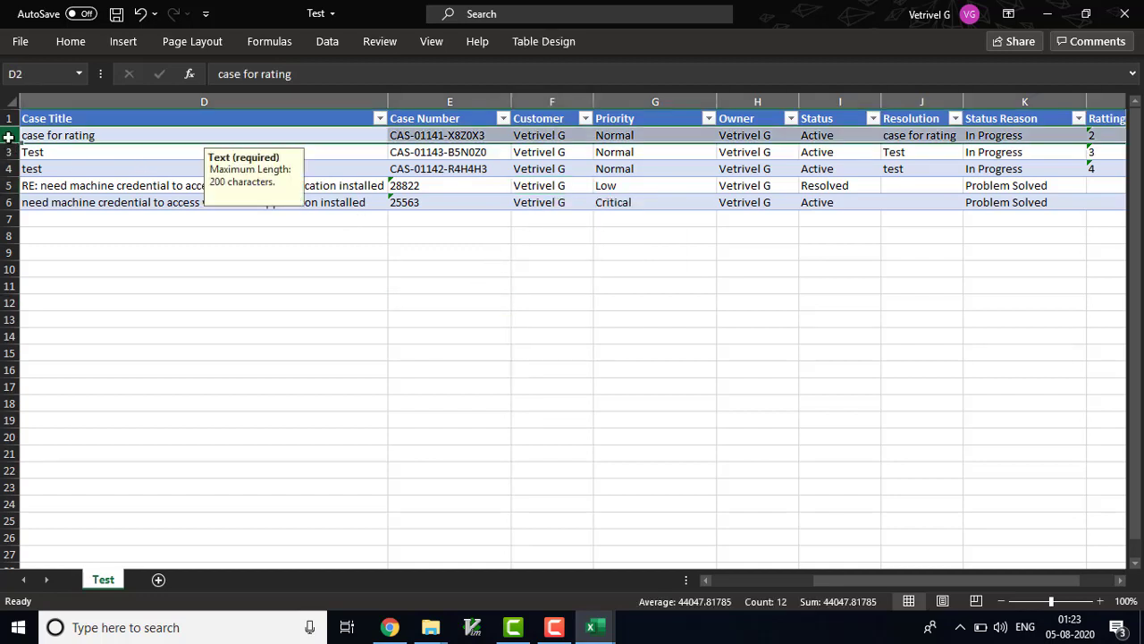
{"action": "key", "text": "shift+Down"}
{"action": "key", "text": "shift+Down"}
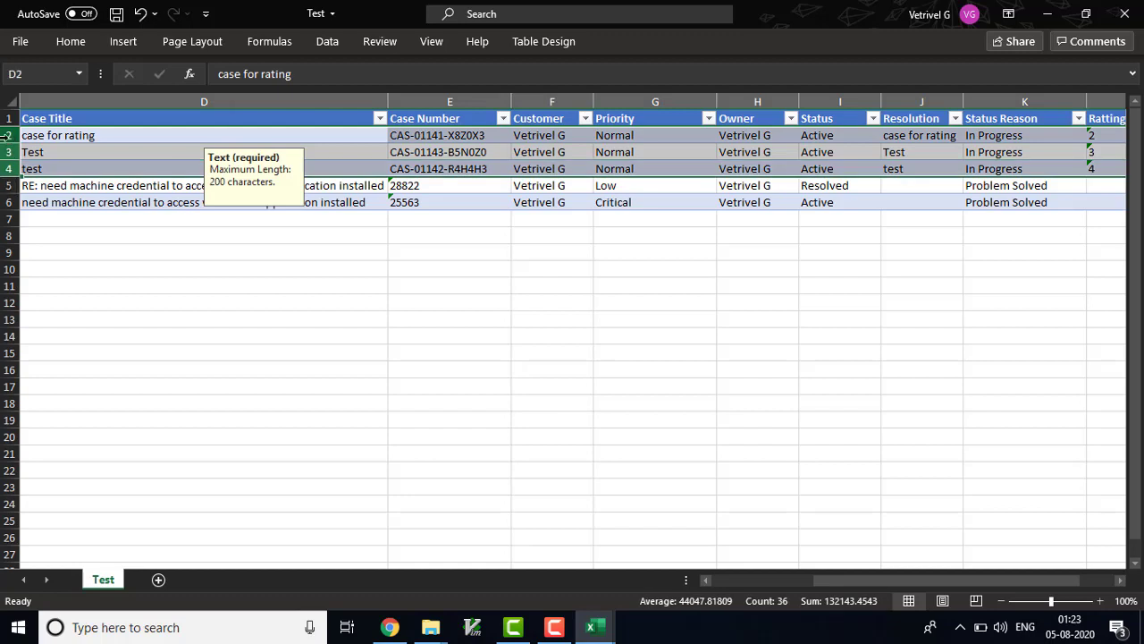
{"action": "right_click", "coordinate": [8, 136]}
{"action": "left_click", "coordinate": [73, 307]}
{"action": "left_click", "coordinate": [526, 266]}
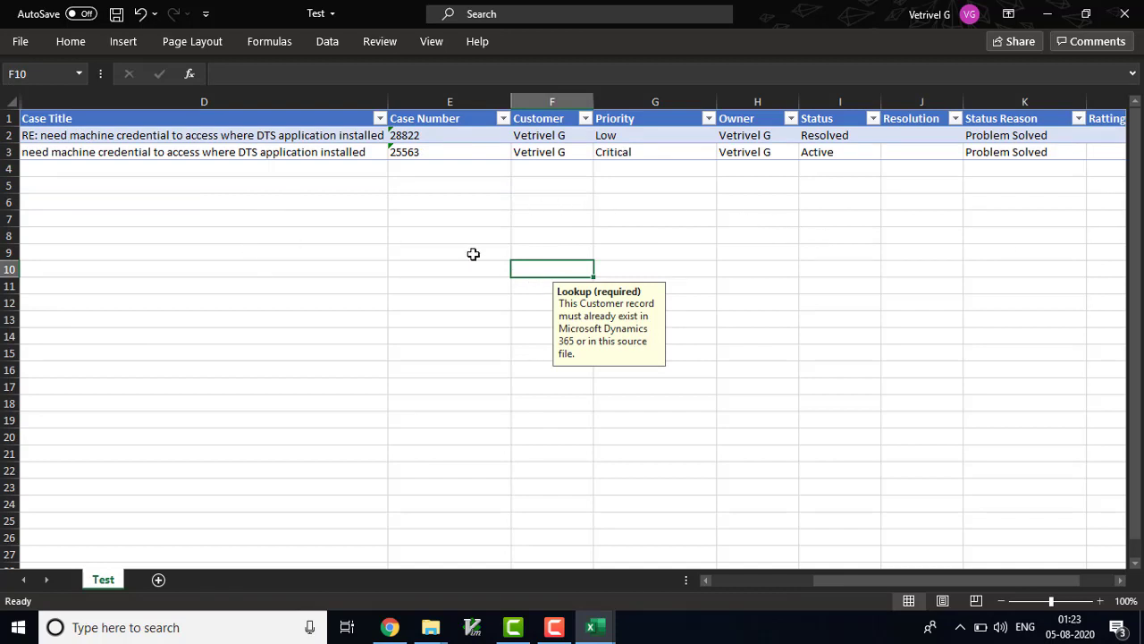
{"action": "key", "text": "ctrl+s"}
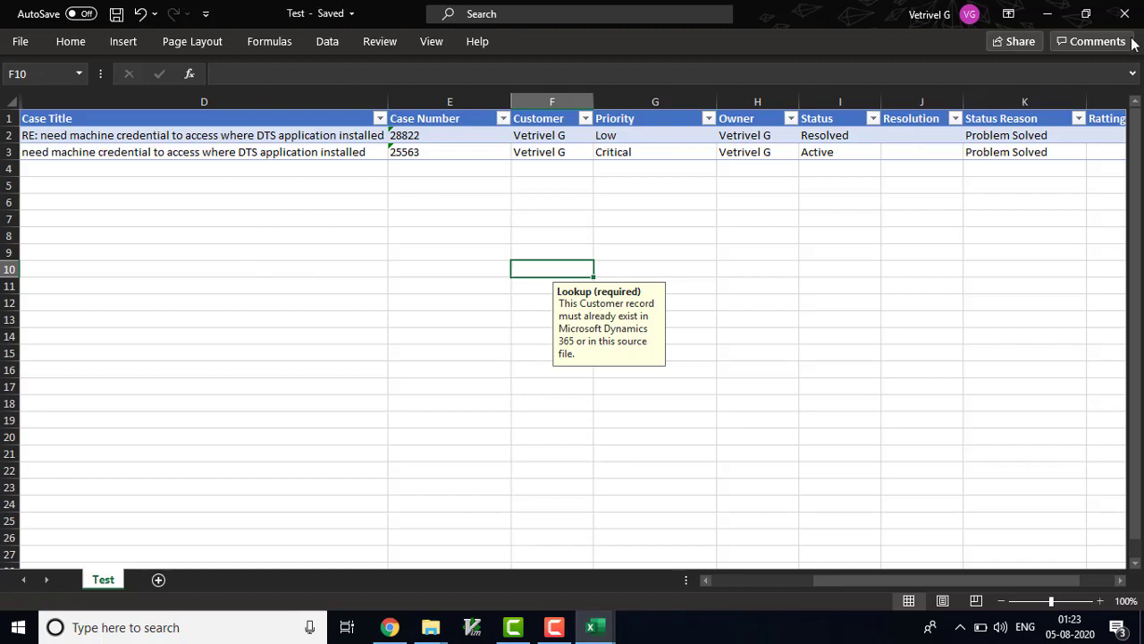
{"action": "left_click", "coordinate": [1124, 19]}
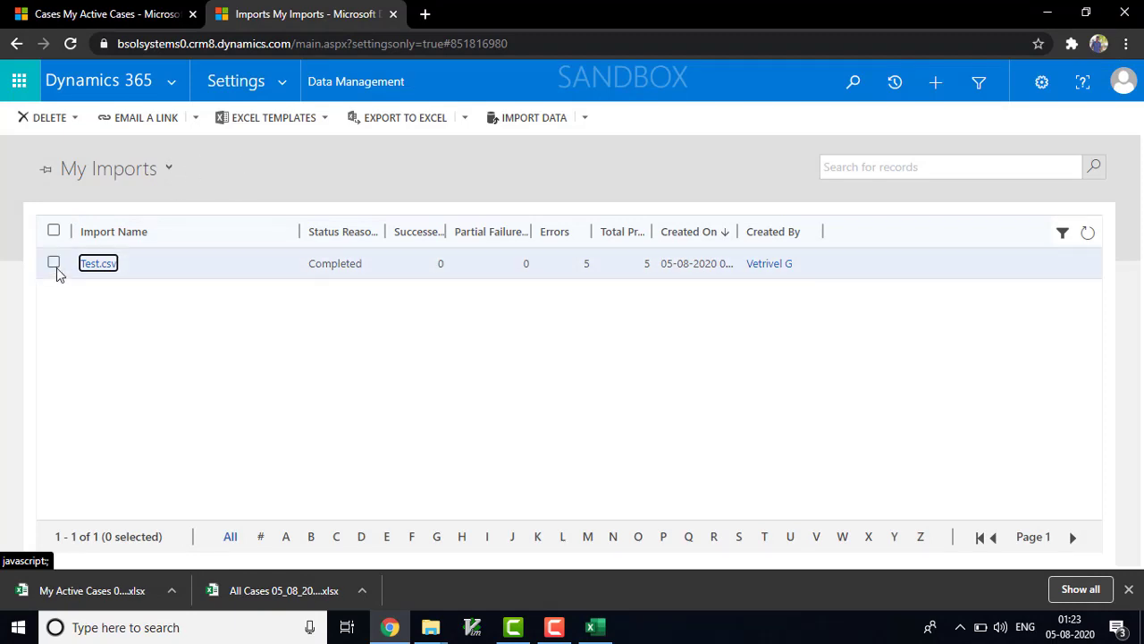
- Delete the Test.csv import record from the My Imports list and confirm the deletion
{"action": "left_click", "coordinate": [54, 263]}
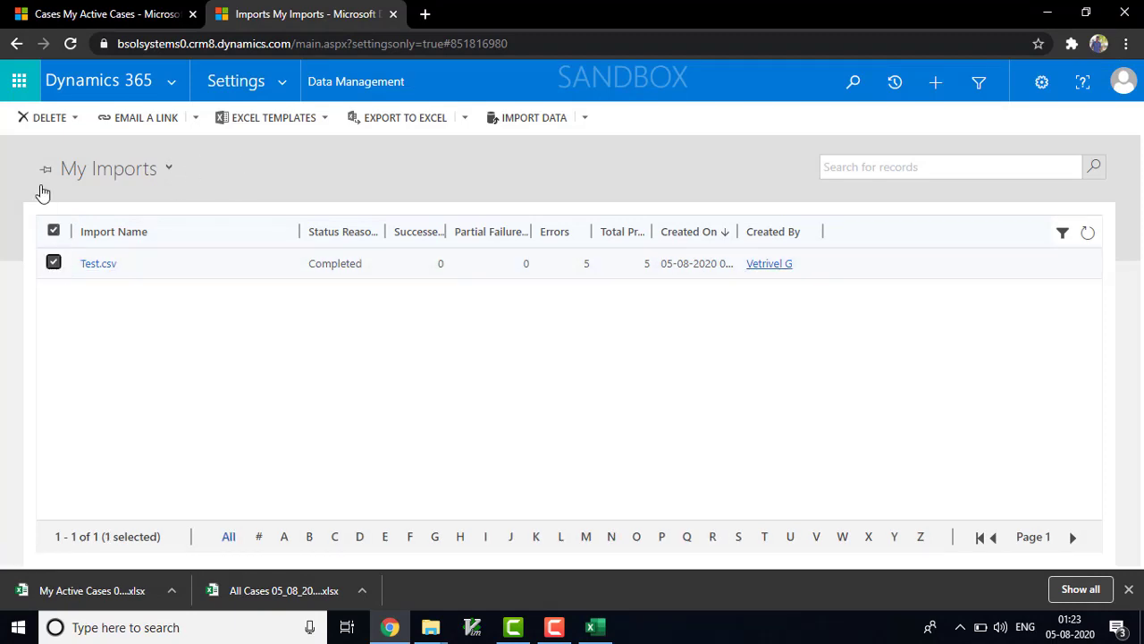
{"action": "left_click", "coordinate": [45, 118]}
{"action": "left_click", "coordinate": [65, 143]}
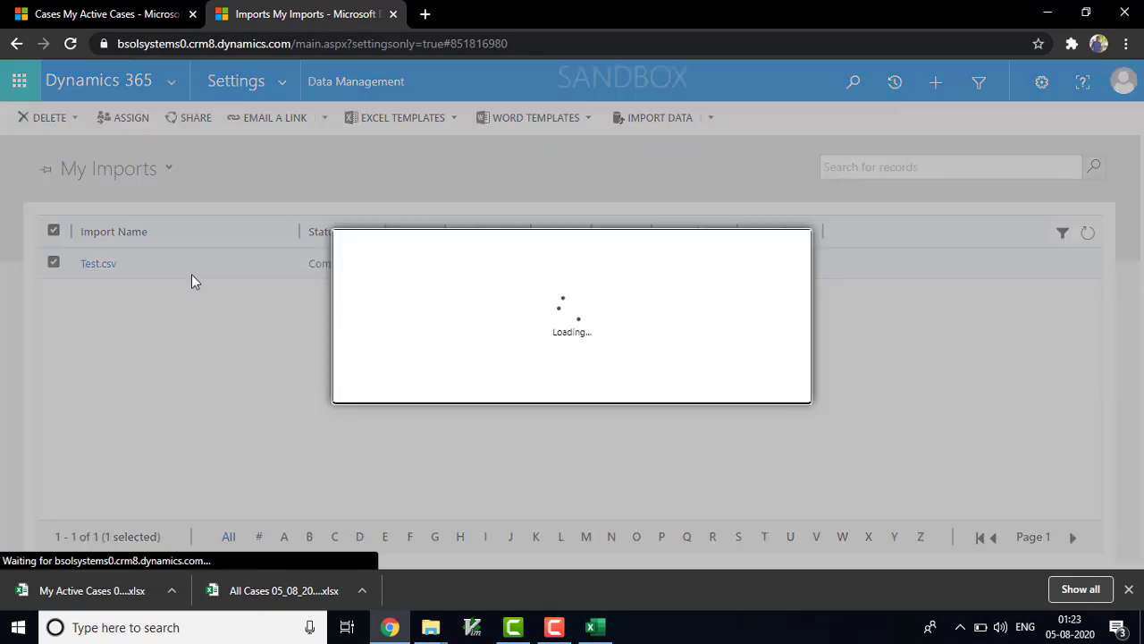
{"action": "left_click", "coordinate": [688, 386]}
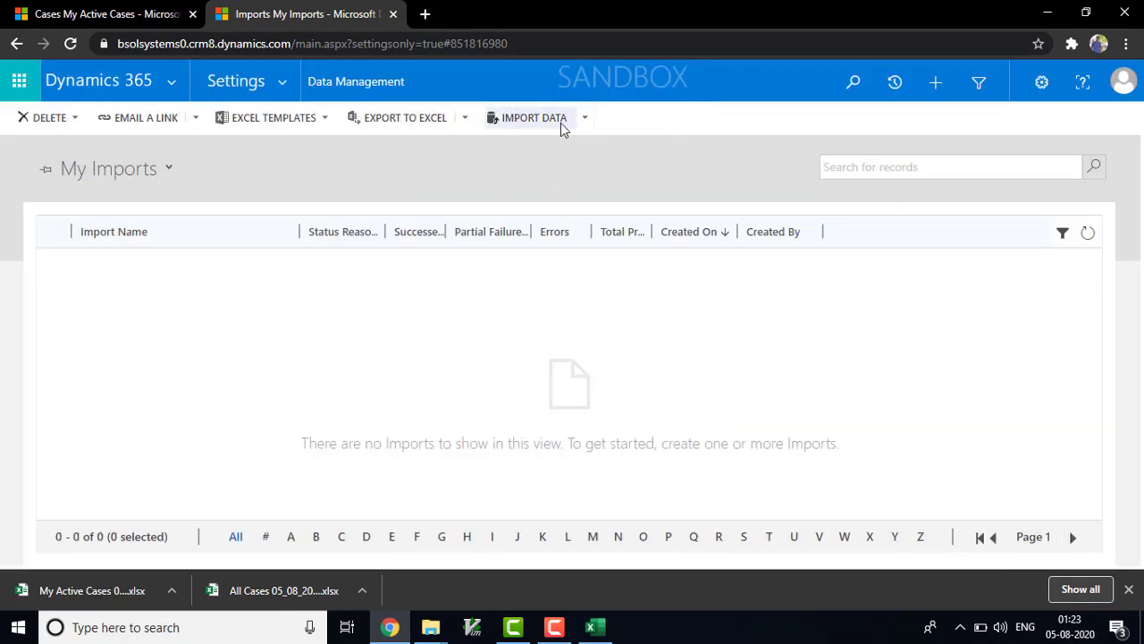
- Start a new data import and upload the Test file from the Desktop as its data file
{"action": "left_click", "coordinate": [561, 122]}
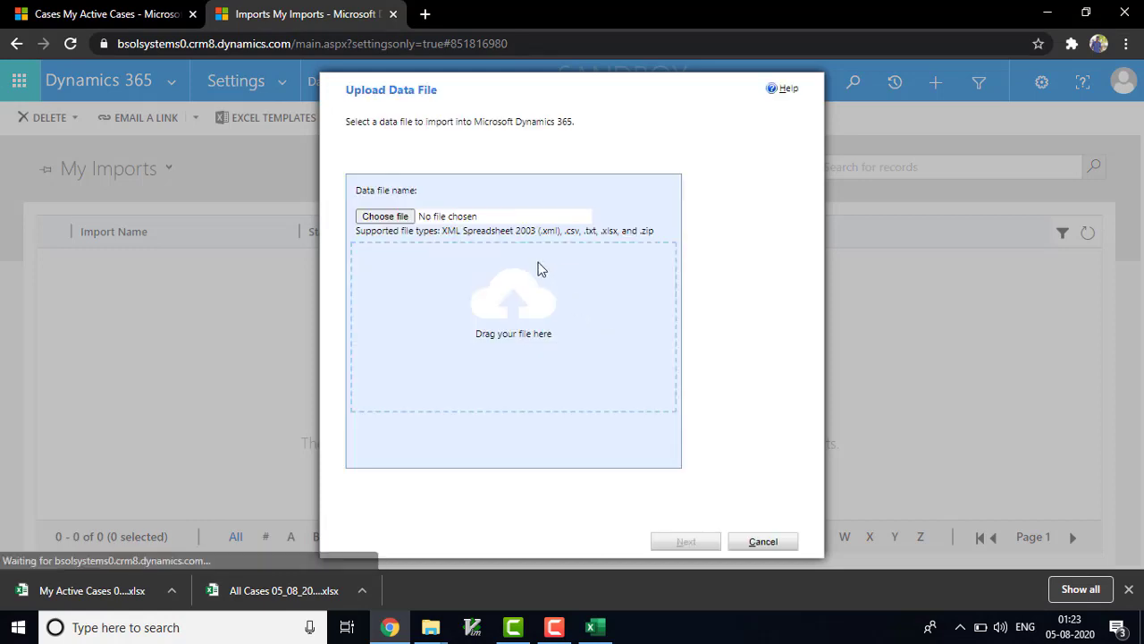
{"action": "left_click", "coordinate": [396, 218]}
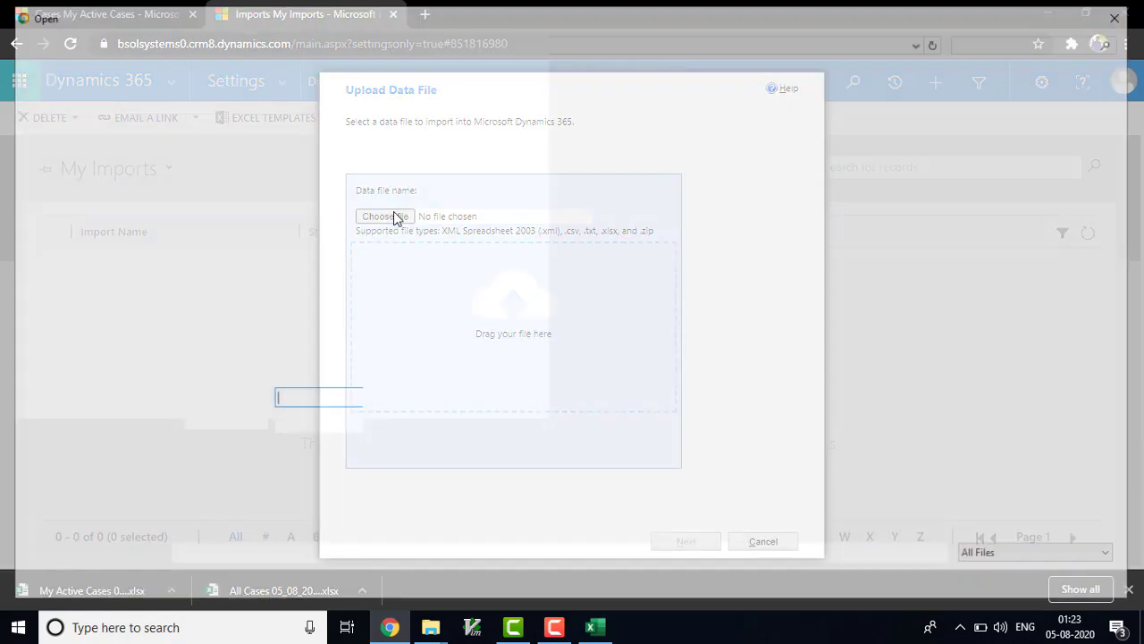
{"action": "left_click", "coordinate": [530, 143]}
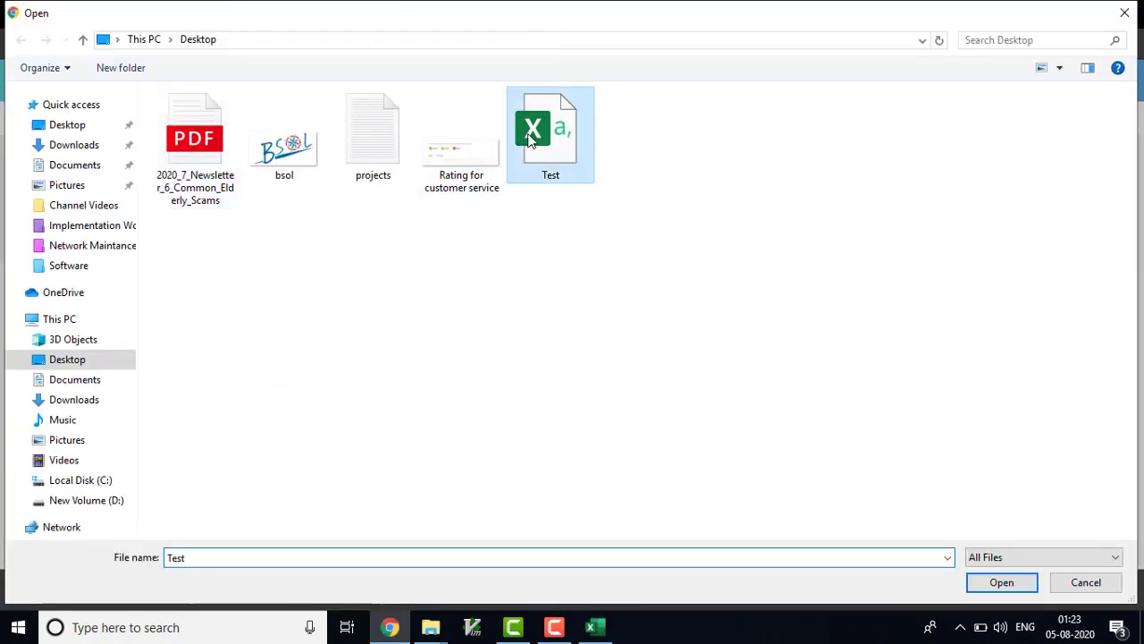
{"action": "left_click", "coordinate": [1001, 582]}
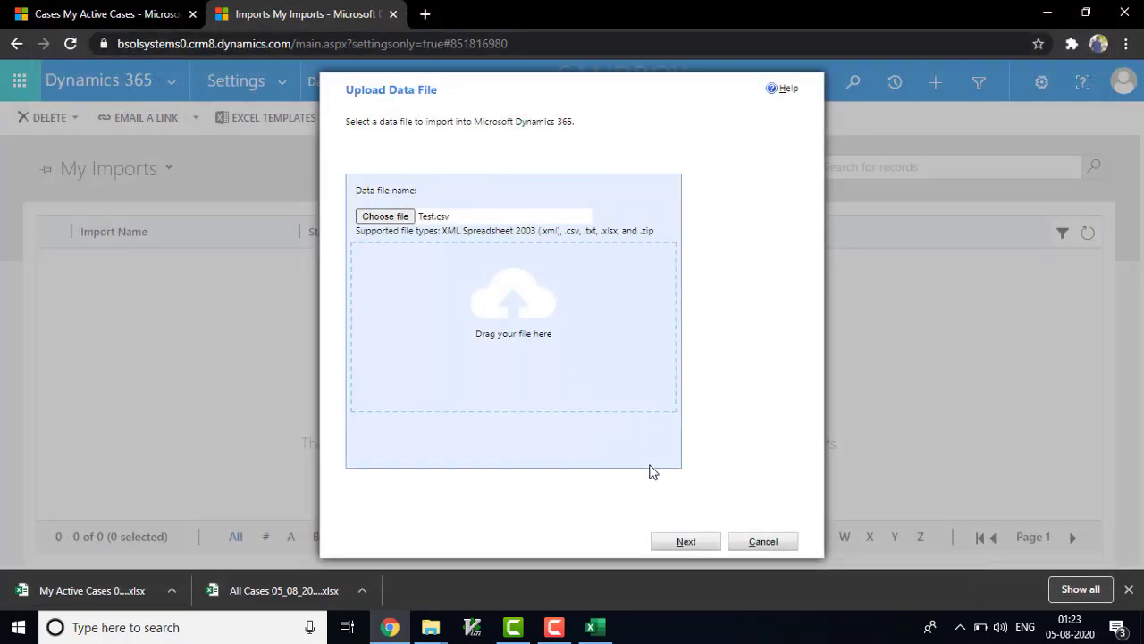
{"action": "left_click", "coordinate": [685, 542]}
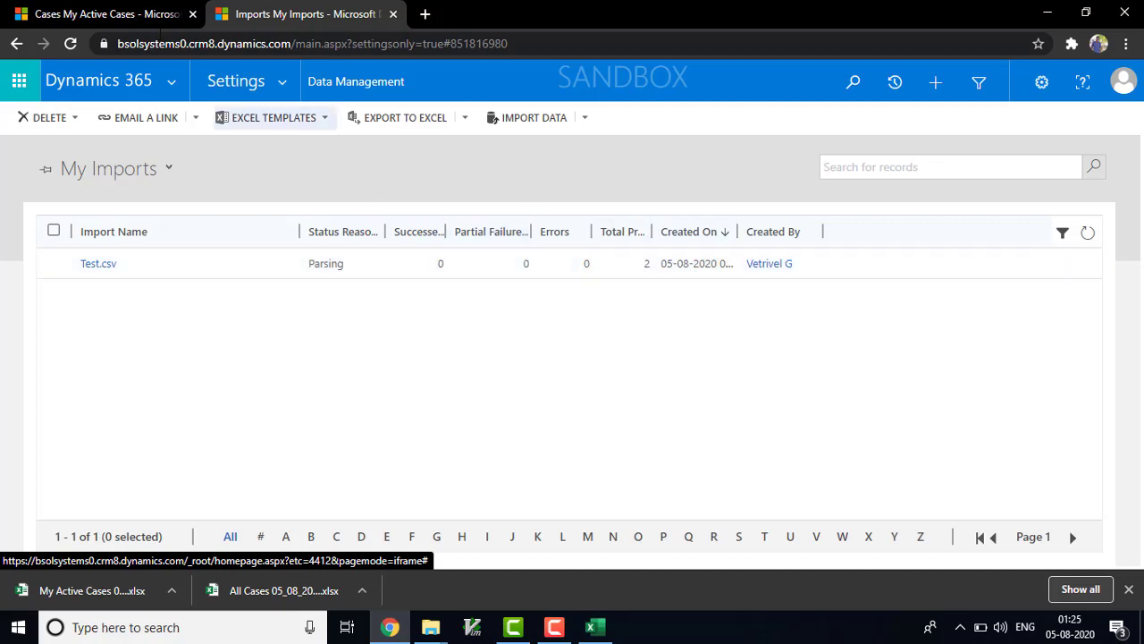
- Refresh the My Active Cases list and the My Imports list to check the progress of the Test.csv import
{"action": "left_click", "coordinate": [126, 11]}
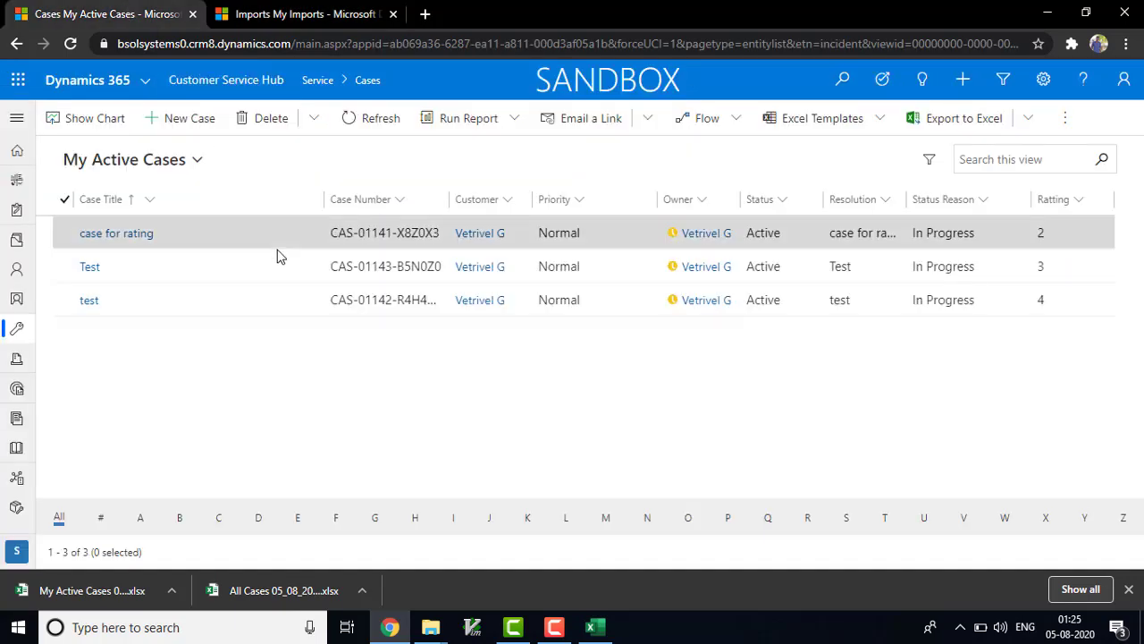
{"action": "left_click", "coordinate": [358, 128]}
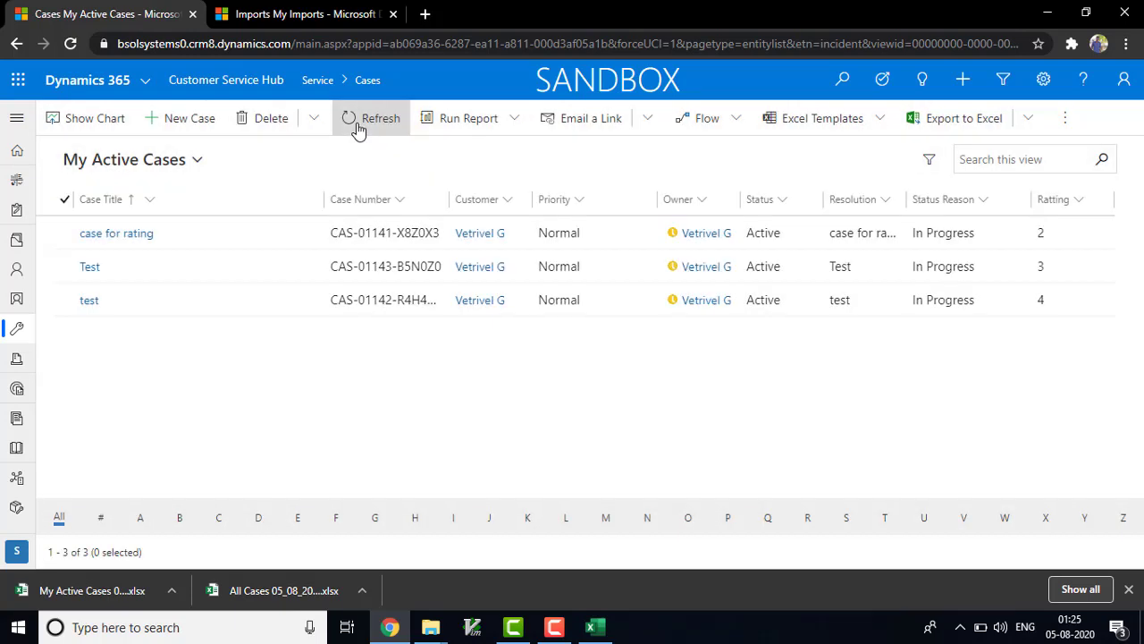
{"action": "left_click", "coordinate": [358, 128]}
{"action": "left_click", "coordinate": [295, 10]}
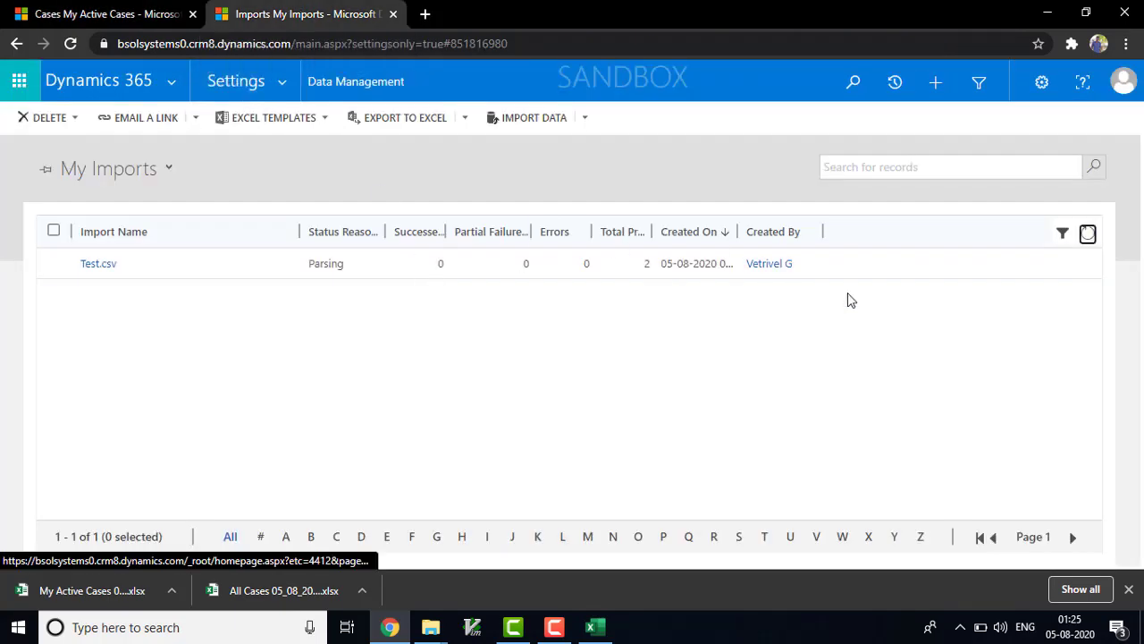
{"action": "left_click", "coordinate": [1087, 238]}
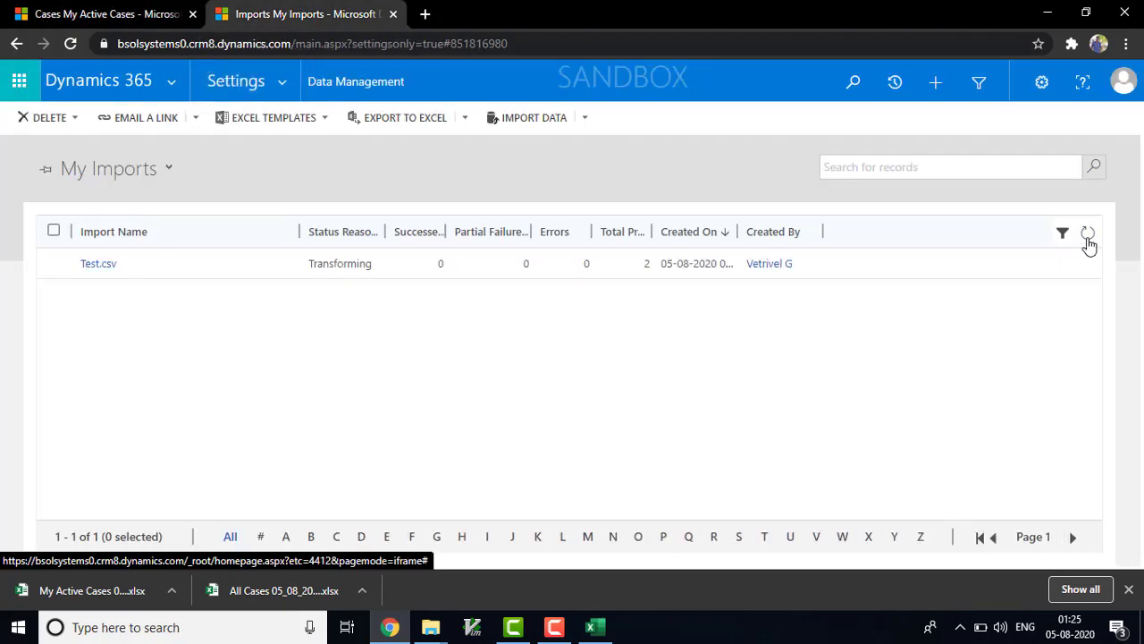
{"action": "left_click", "coordinate": [1088, 237]}
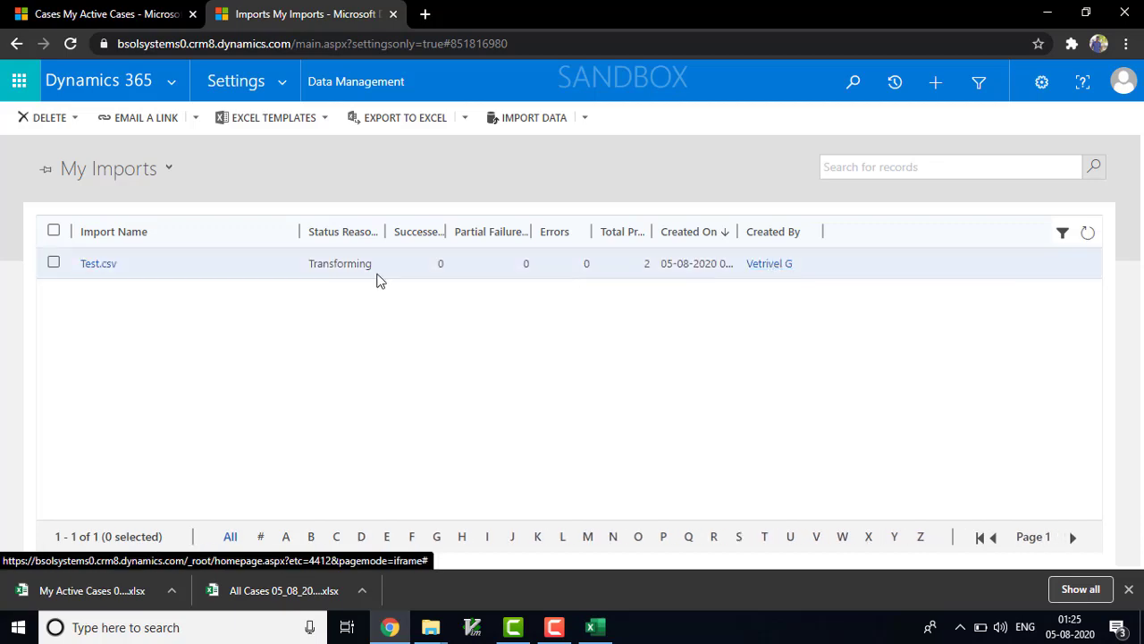
- View the Test.csv import record's status, close its window, and refresh My Imports until processing finishes
{"action": "left_click", "coordinate": [97, 268]}
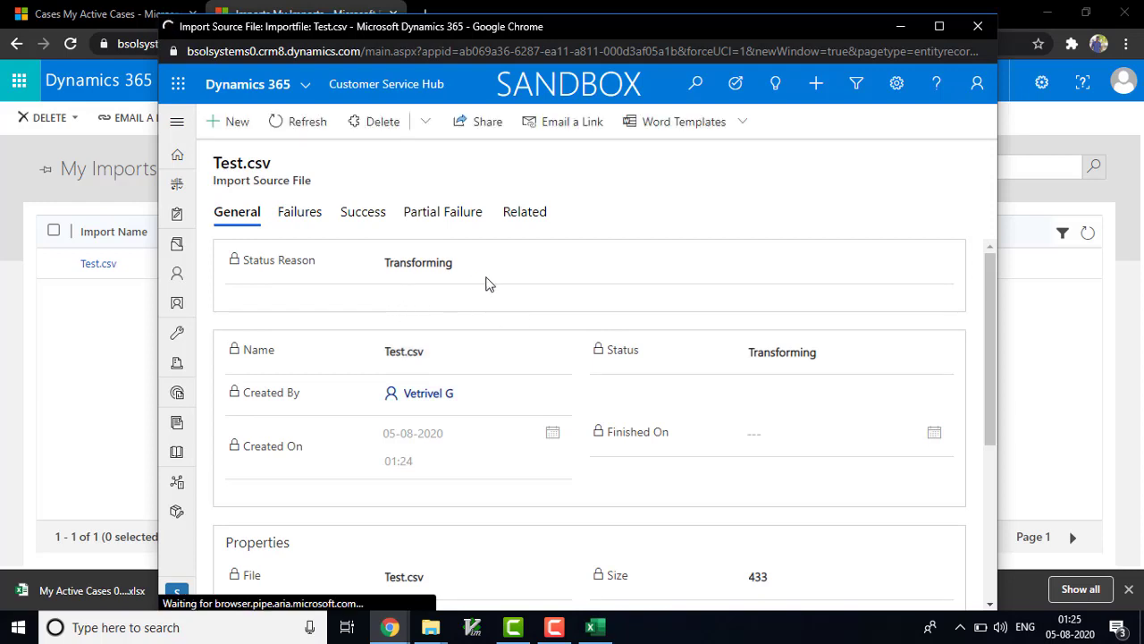
{"action": "left_click", "coordinate": [978, 26]}
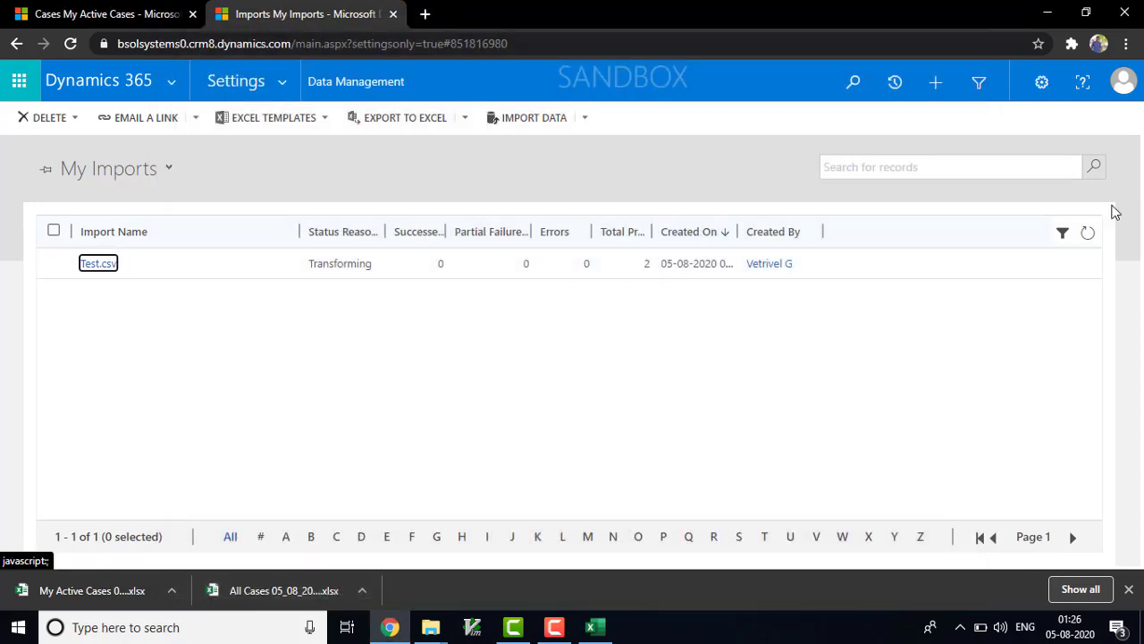
{"action": "left_click", "coordinate": [1088, 236]}
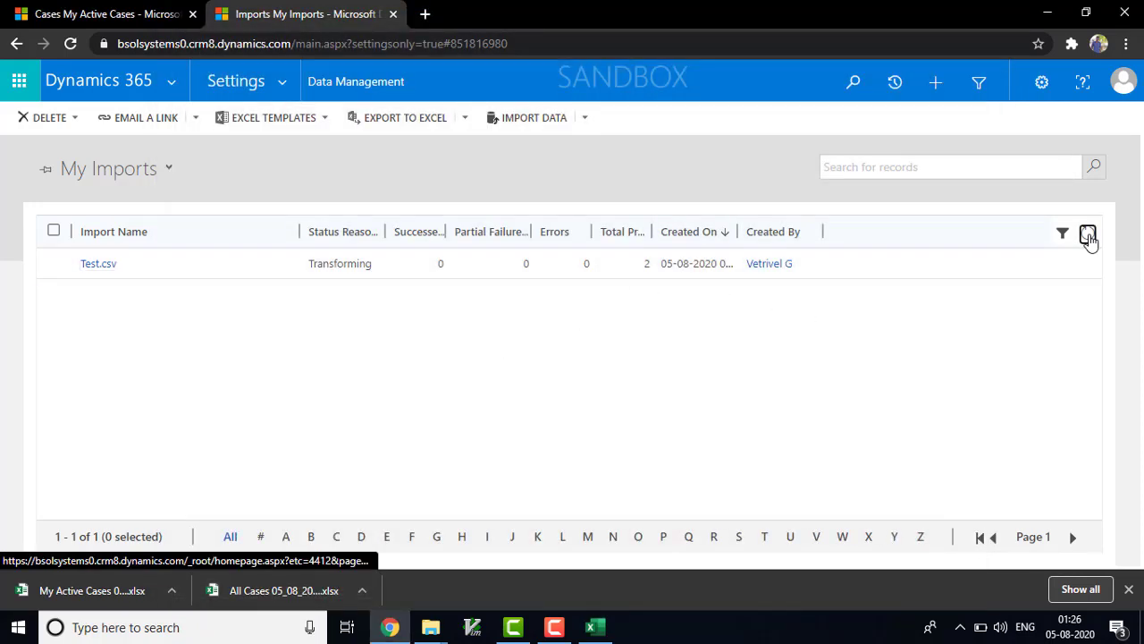
{"action": "left_click", "coordinate": [1088, 236]}
{"action": "left_click", "coordinate": [1088, 236]}
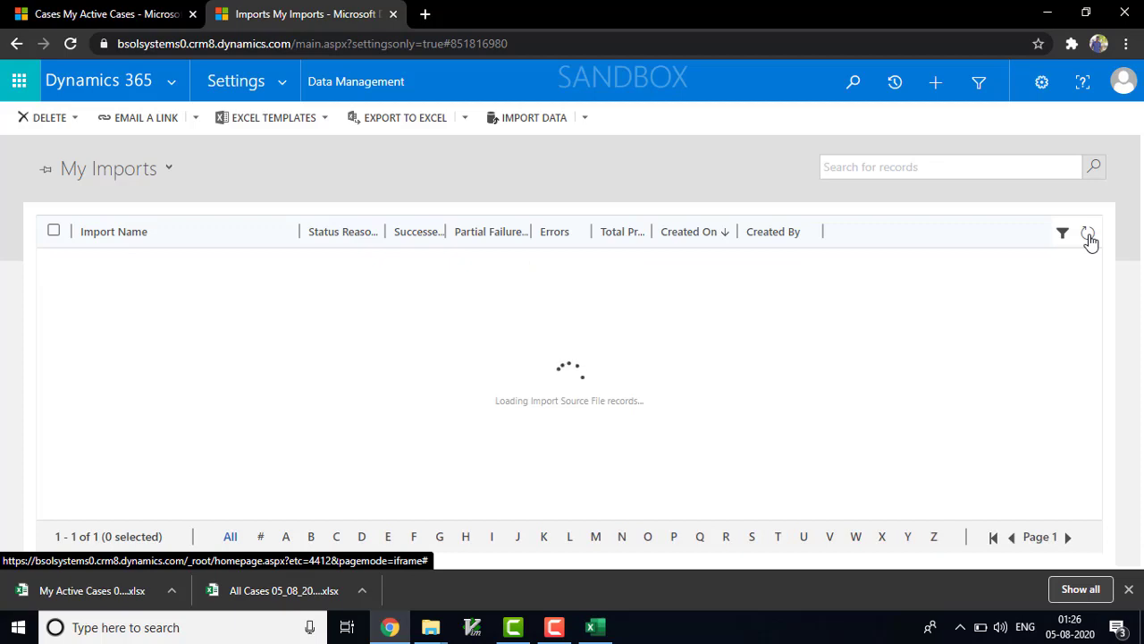
{"action": "left_click", "coordinate": [1088, 236]}
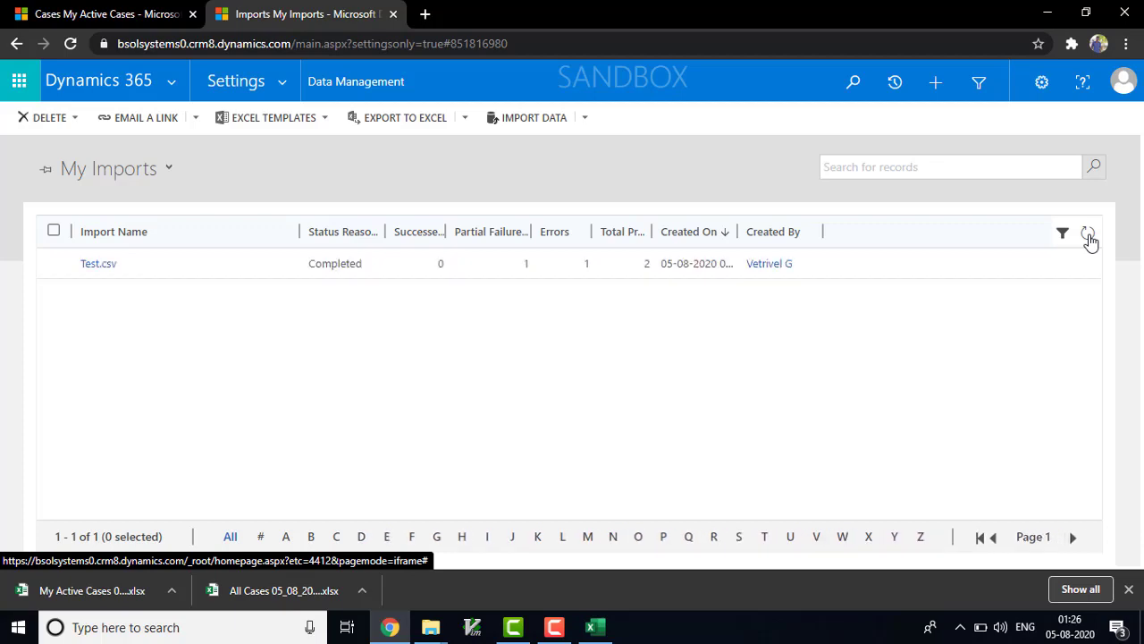
{"action": "left_click", "coordinate": [1088, 236]}
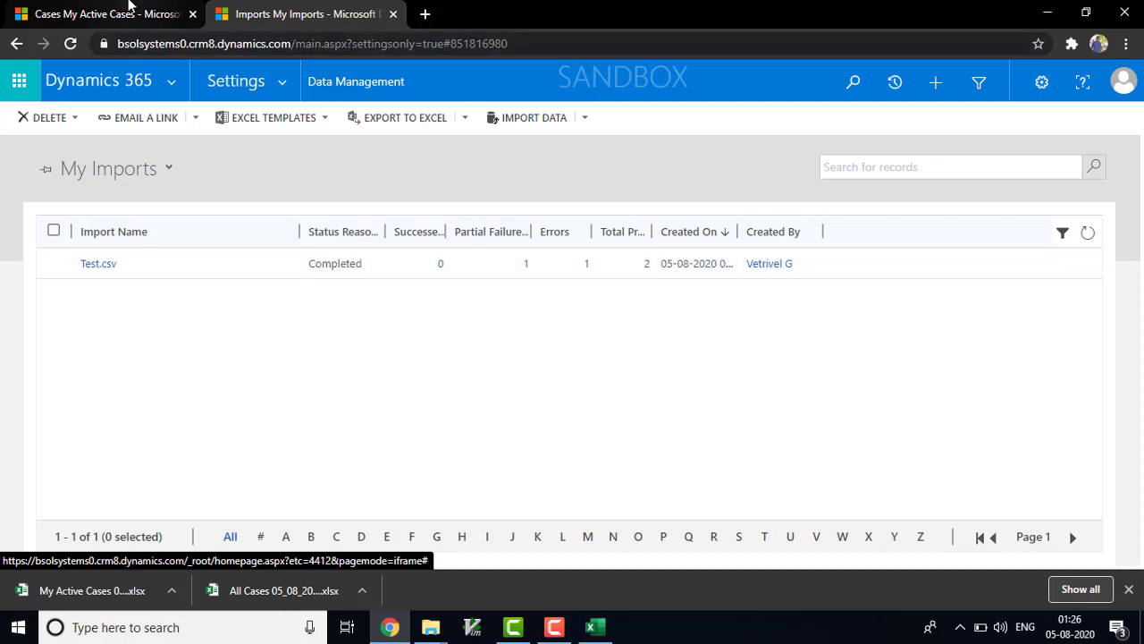
- Return to My Active Cases and refresh the list to check for imported cases
{"action": "left_click", "coordinate": [130, 9]}
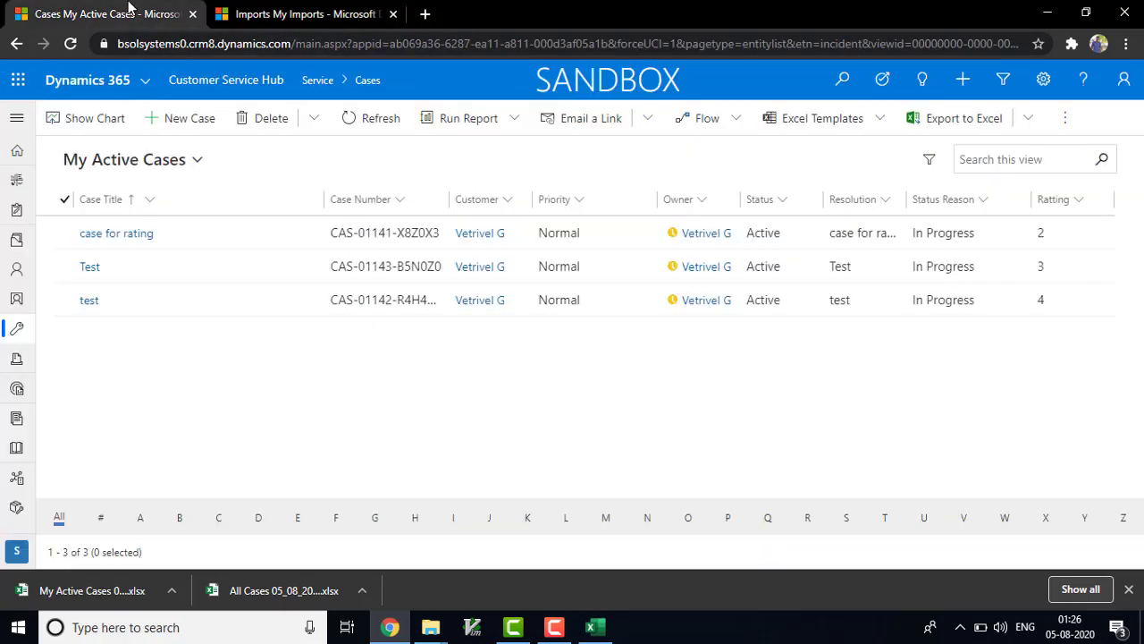
{"action": "left_click", "coordinate": [368, 122]}
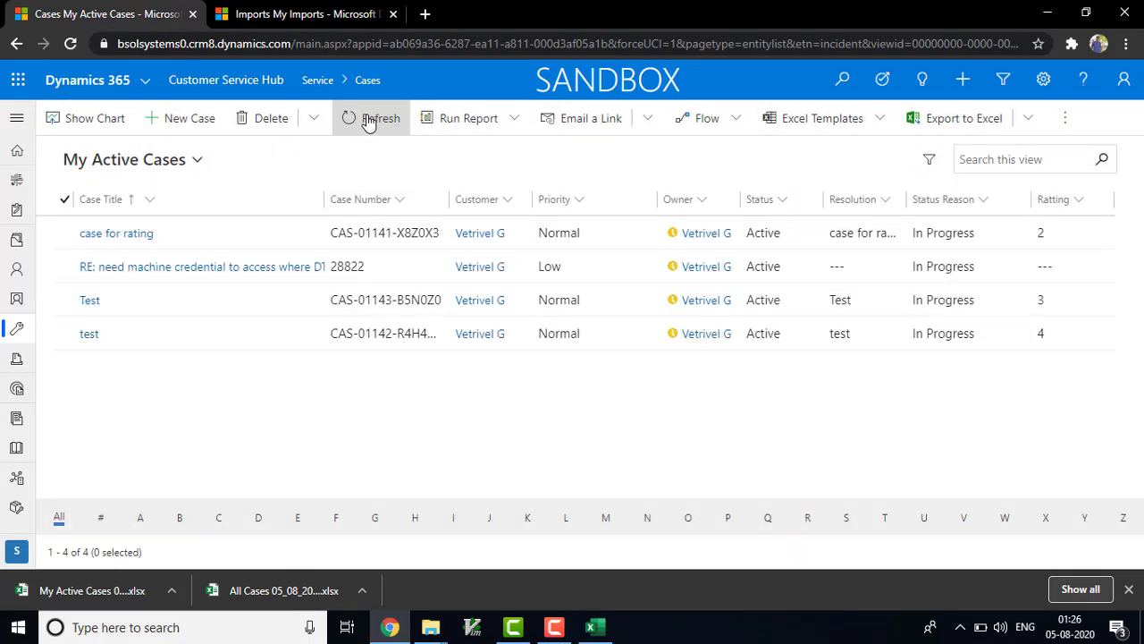
{"action": "left_click", "coordinate": [368, 123]}
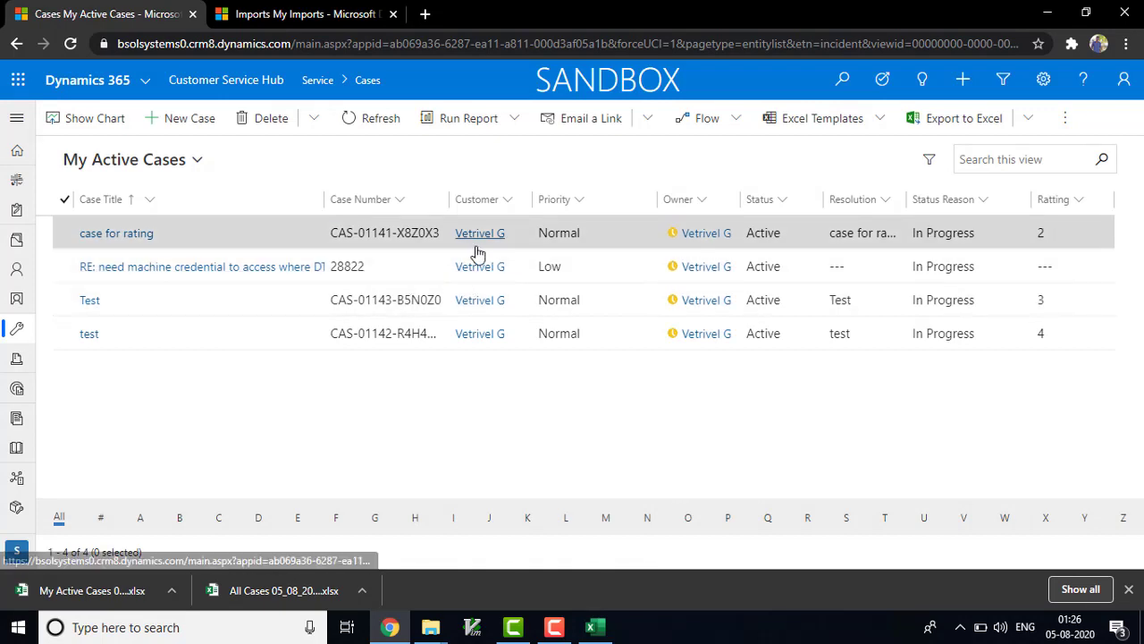
- Open the Test.csv import record from My Imports in a maximized window and examine its failures
{"action": "left_click", "coordinate": [304, 13]}
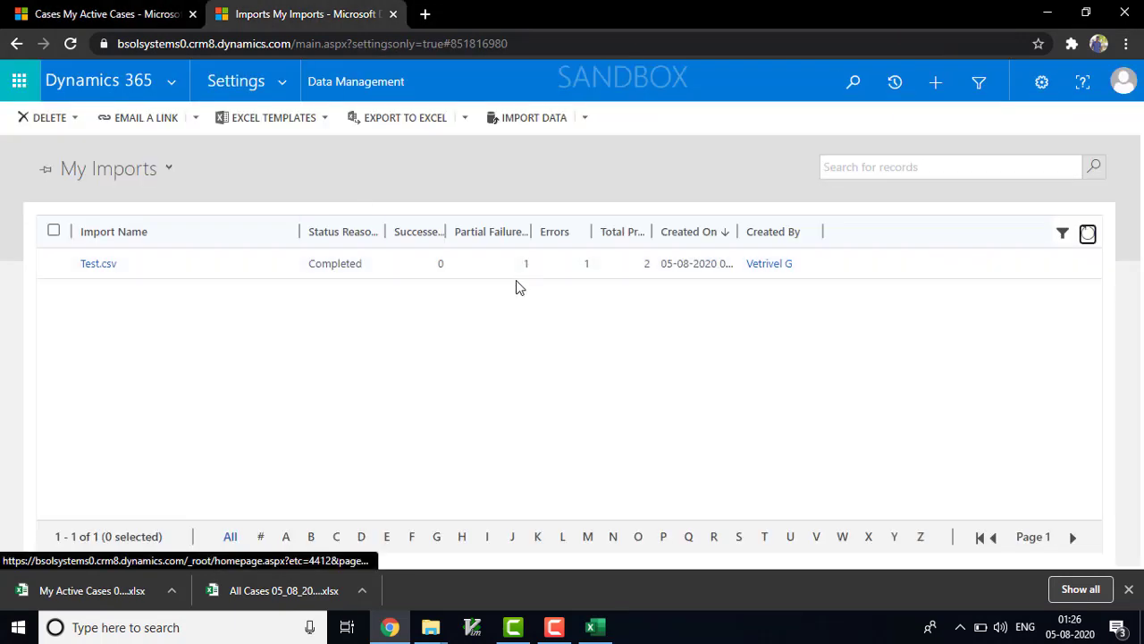
{"action": "left_click", "coordinate": [94, 268]}
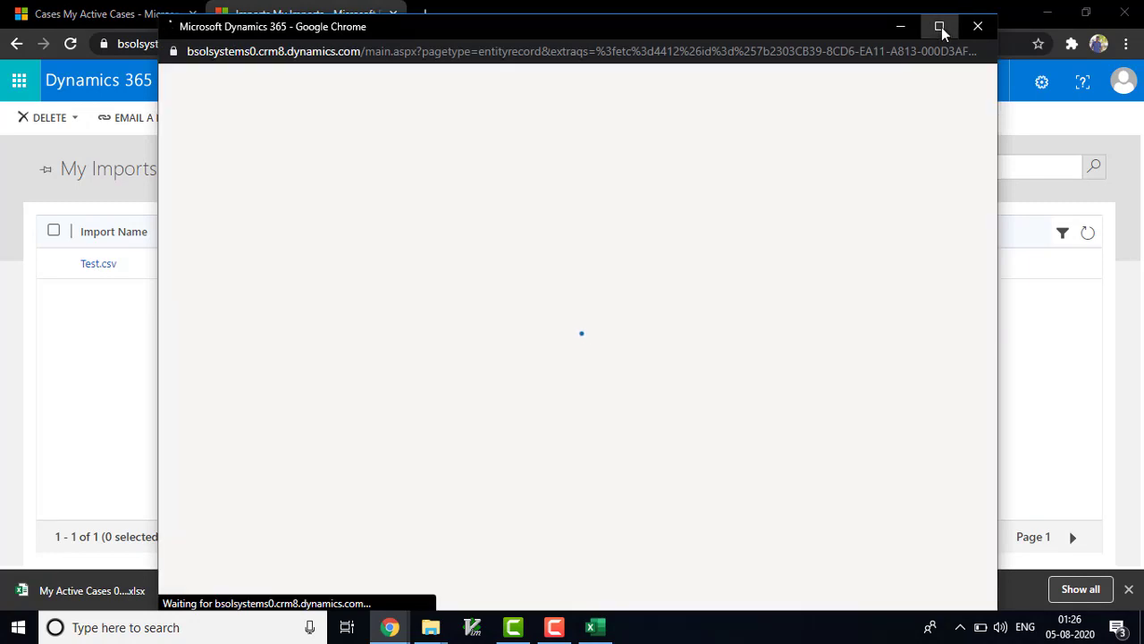
{"action": "left_click", "coordinate": [941, 28]}
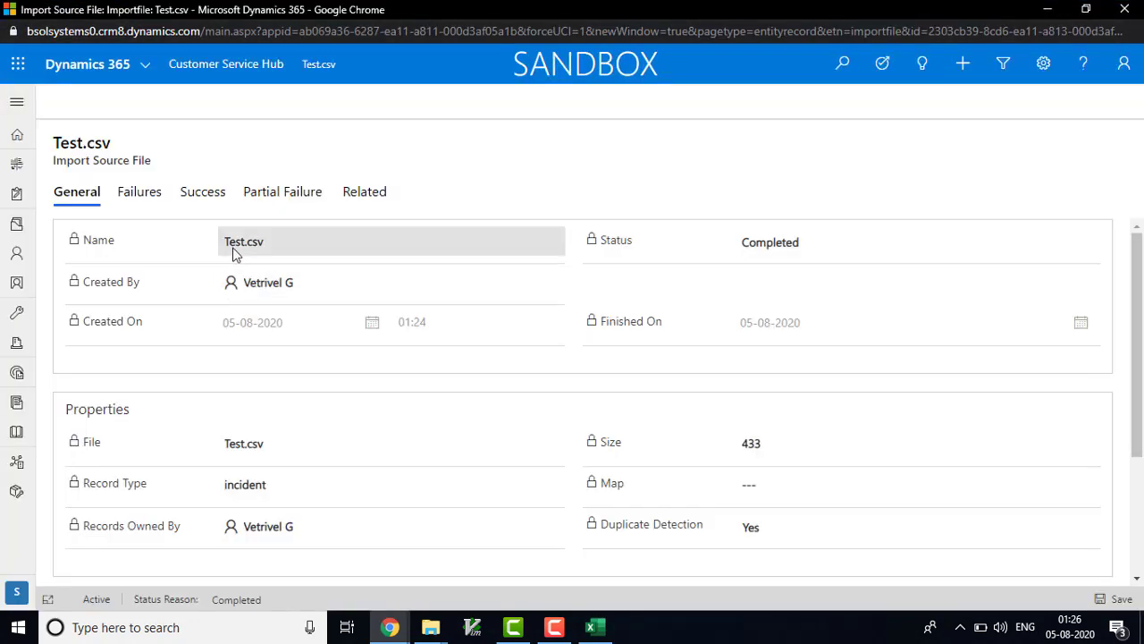
{"action": "left_click", "coordinate": [150, 196]}
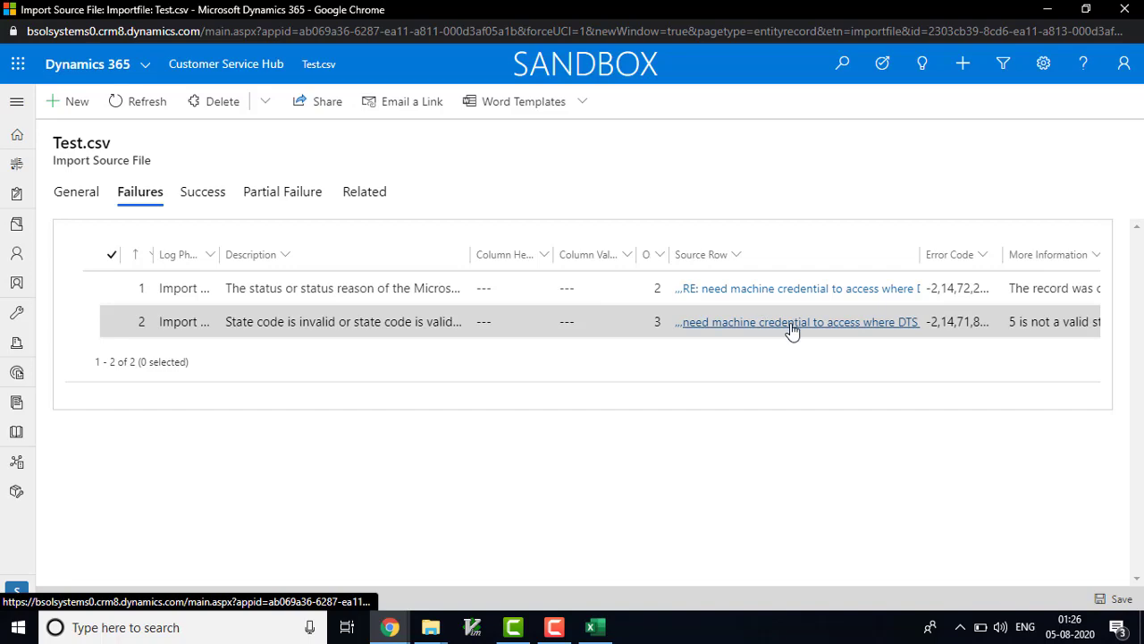
- Close the ExportReport workbook in Excel and minimize the browser windows to reach the desktop
{"action": "left_click", "coordinate": [597, 628]}
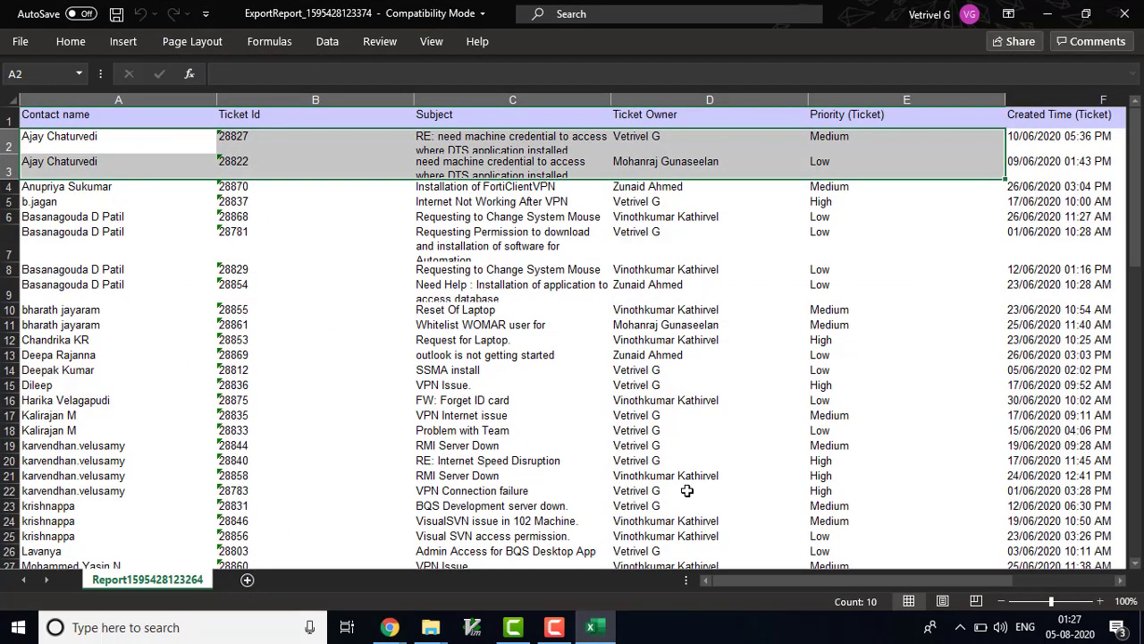
{"action": "left_click", "coordinate": [1125, 14]}
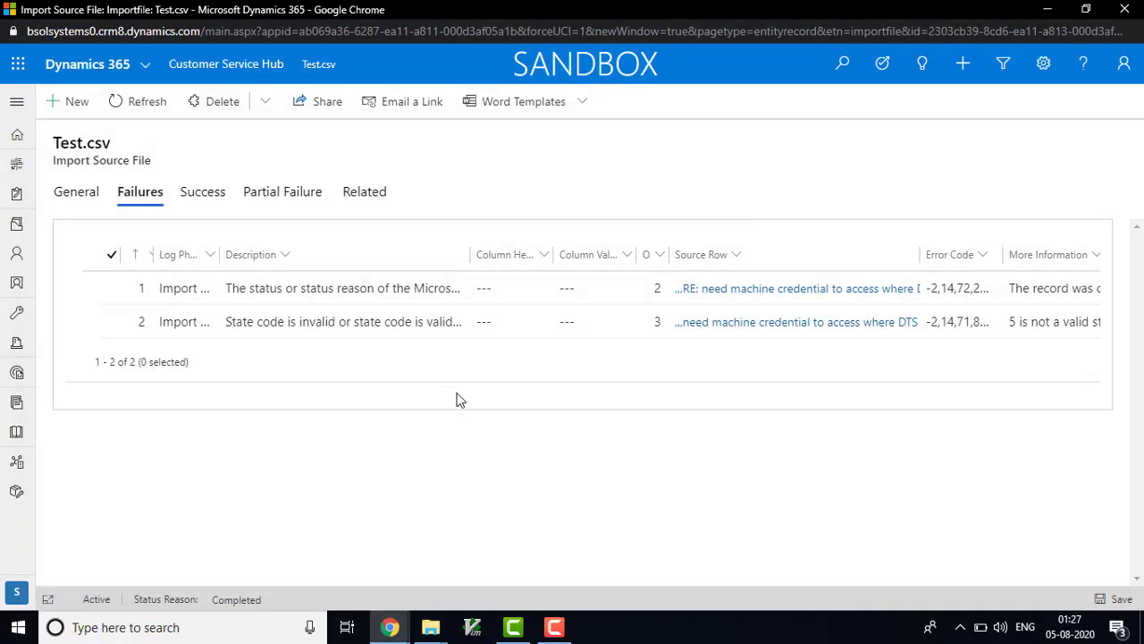
{"action": "left_click", "coordinate": [1047, 10]}
{"action": "left_click", "coordinate": [152, 22]}
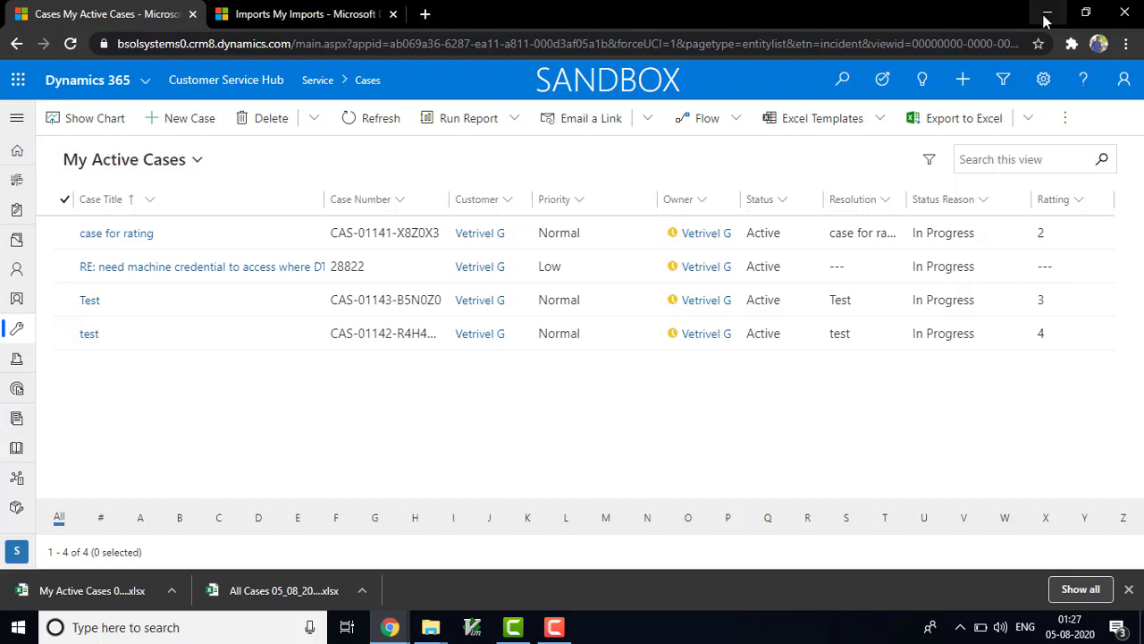
{"action": "left_click", "coordinate": [1047, 14]}
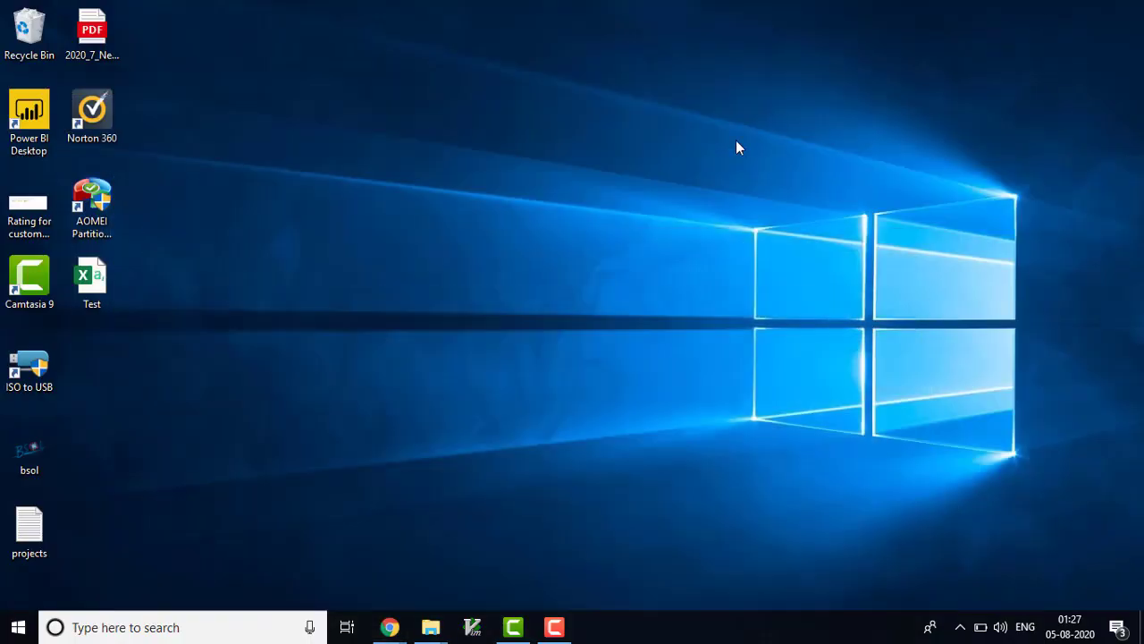
- Open the Test file from the desktop in Excel, set the status in cell I3 to Resolved, and save it
{"action": "double_click", "coordinate": [97, 288]}
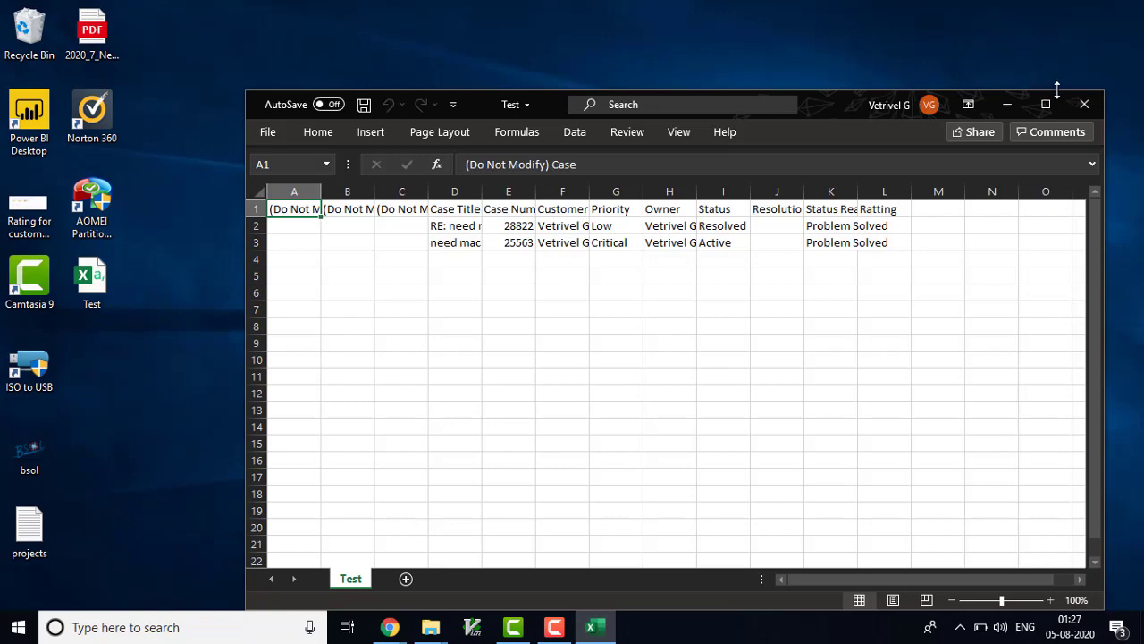
{"action": "left_click", "coordinate": [1046, 104]}
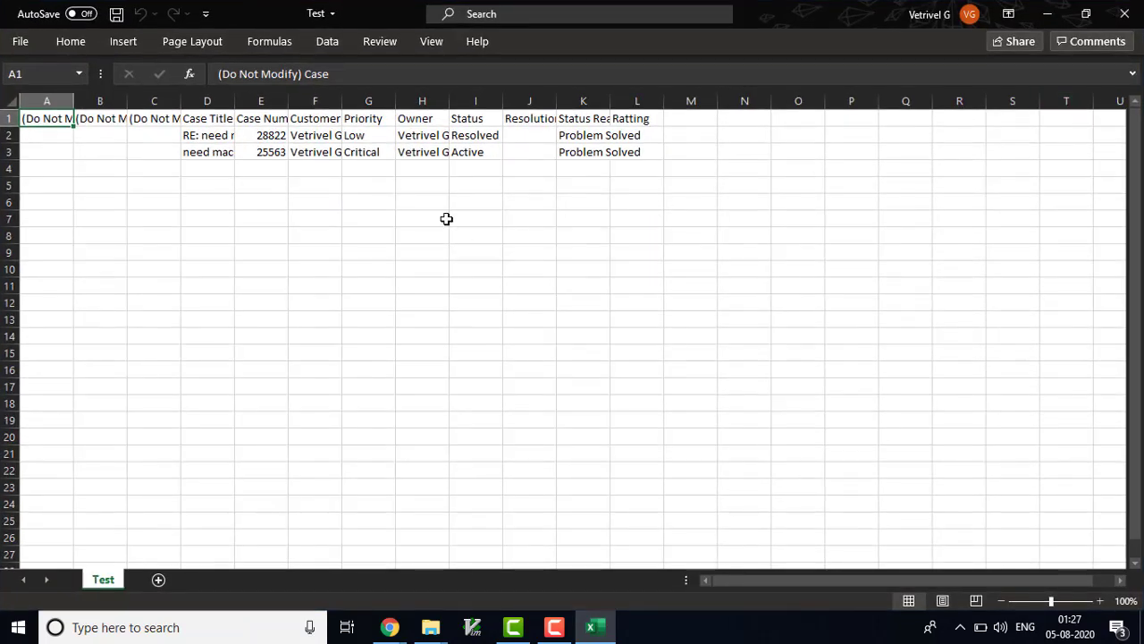
{"action": "left_click", "coordinate": [473, 157]}
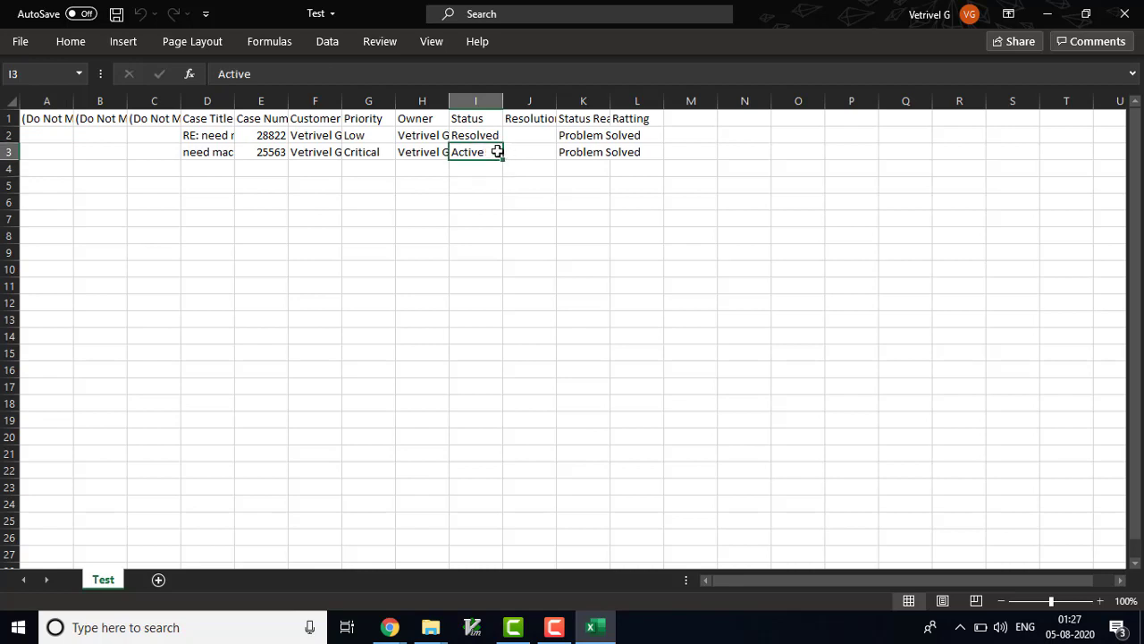
{"action": "double_click", "coordinate": [493, 152]}
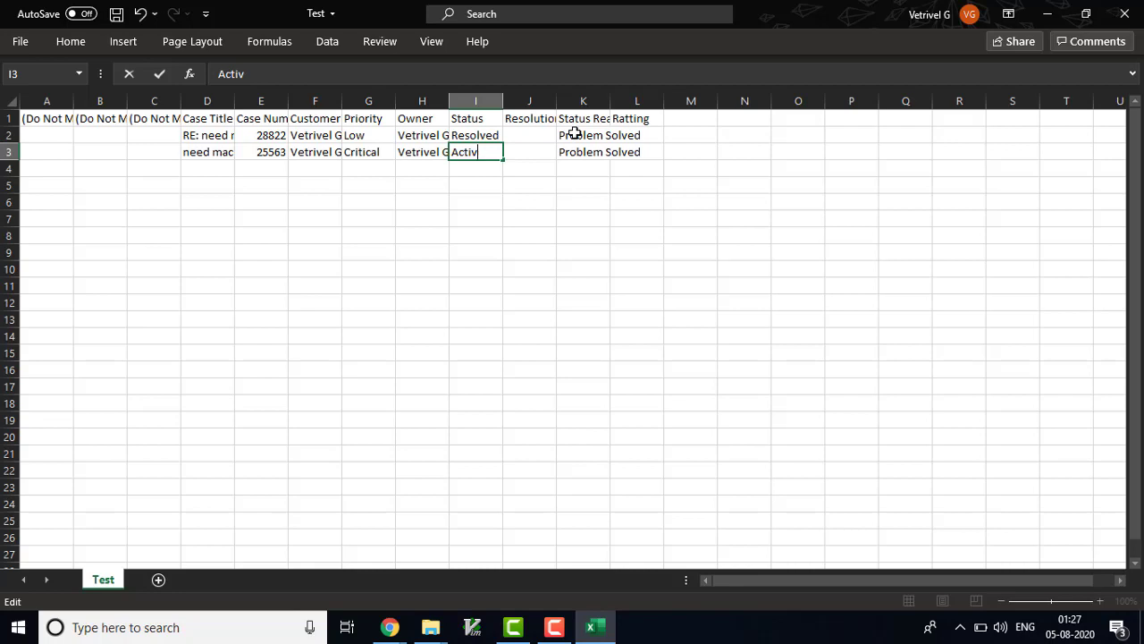
{"action": "type", "text": "Resolved"}
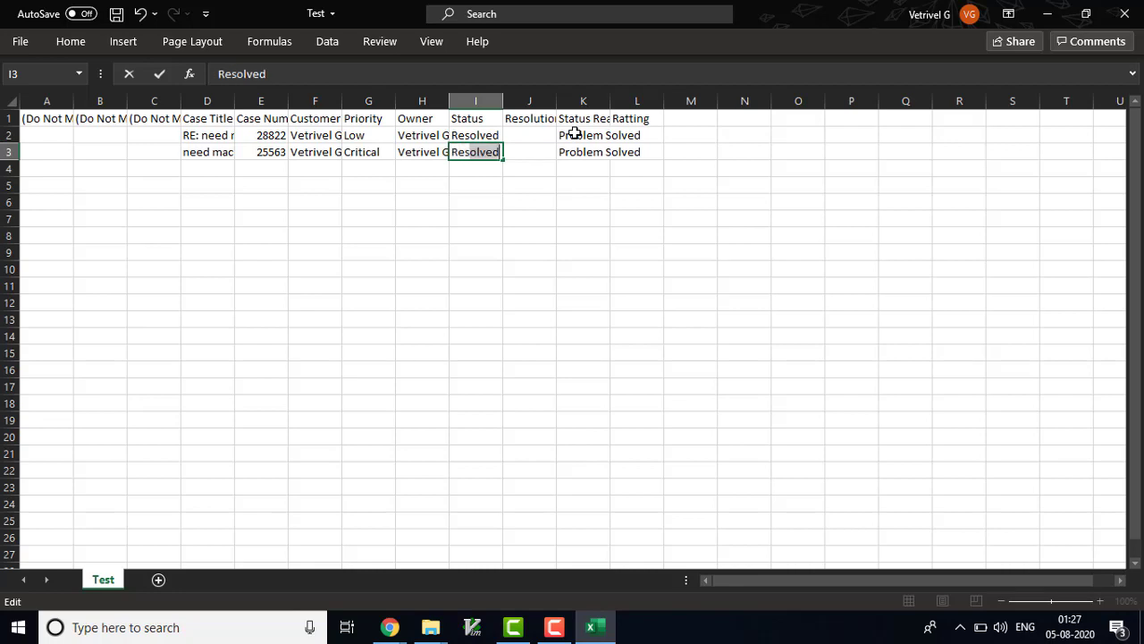
{"action": "key", "text": "Return"}
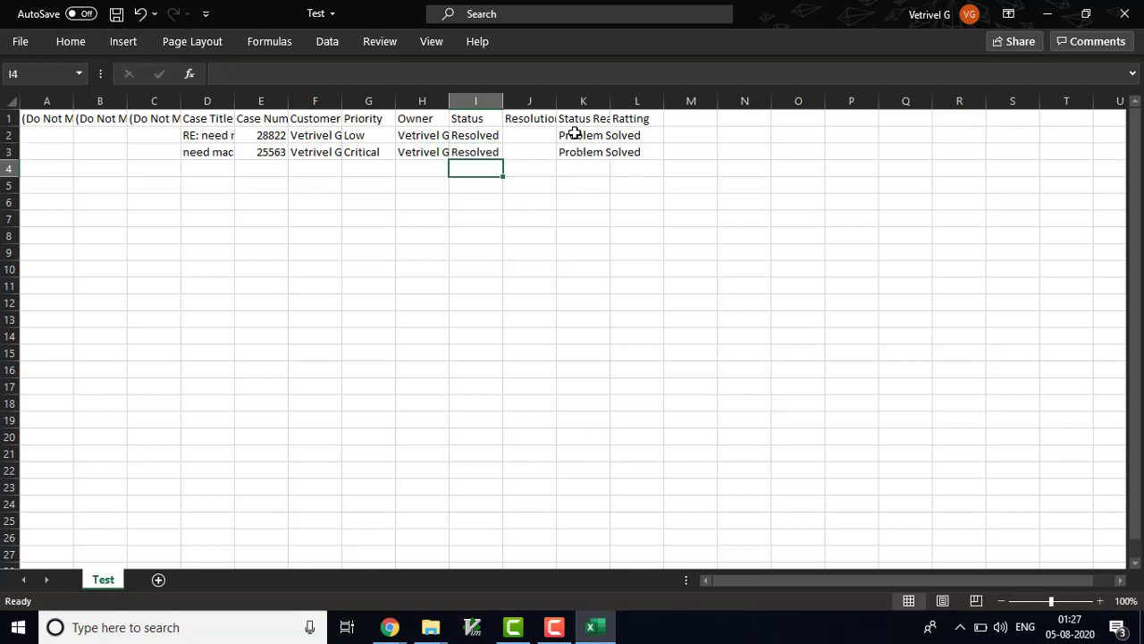
{"action": "key", "text": "ctrl+s"}
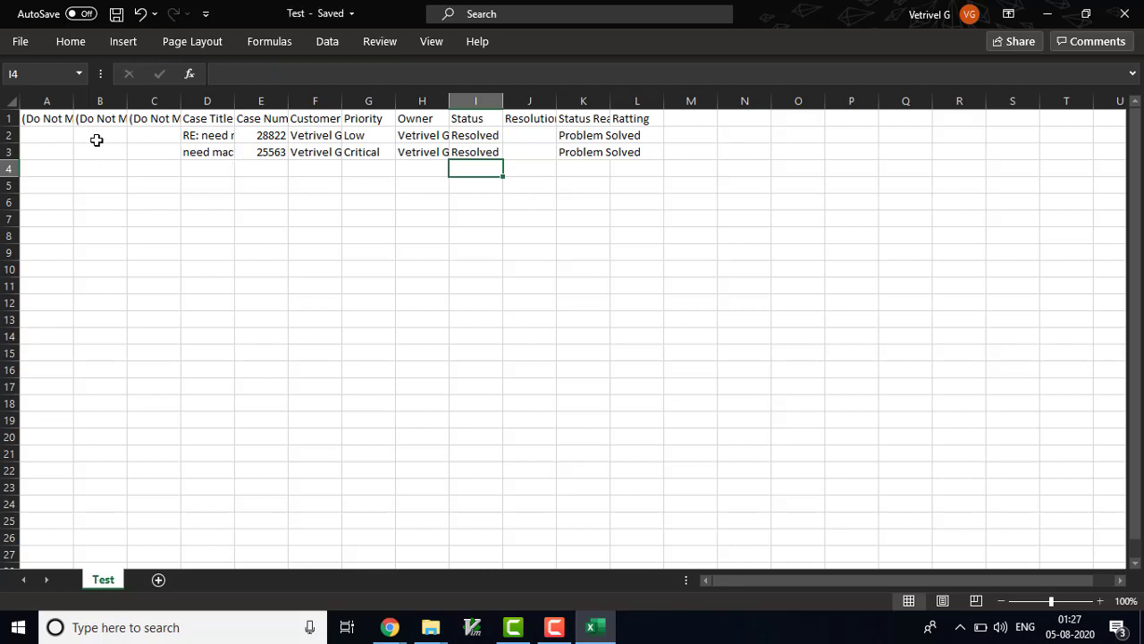
- Delete the Low-priority record in row 2 of the Test sheet, save the file, and close Excel
{"action": "left_click", "coordinate": [7, 135]}
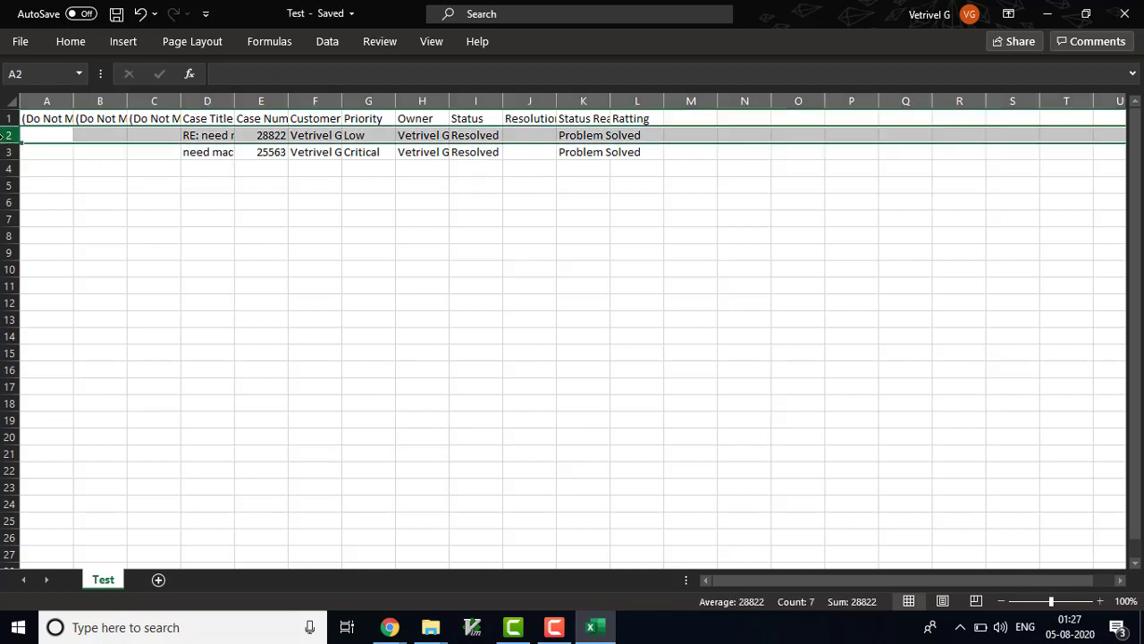
{"action": "right_click", "coordinate": [7, 135]}
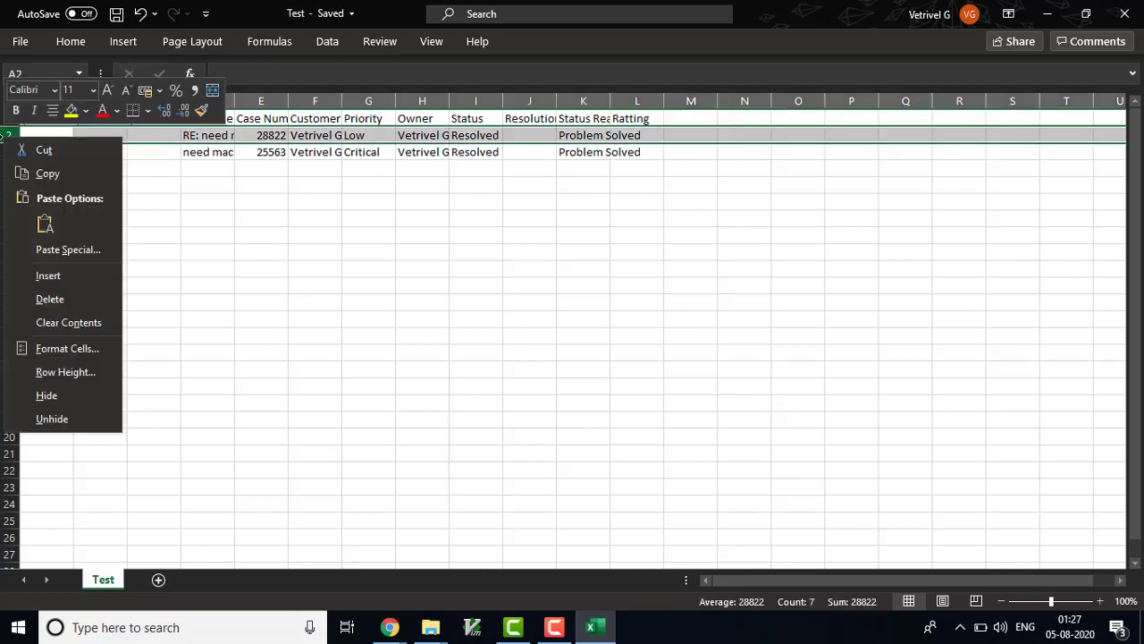
{"action": "left_click", "coordinate": [68, 299]}
{"action": "left_click", "coordinate": [286, 186]}
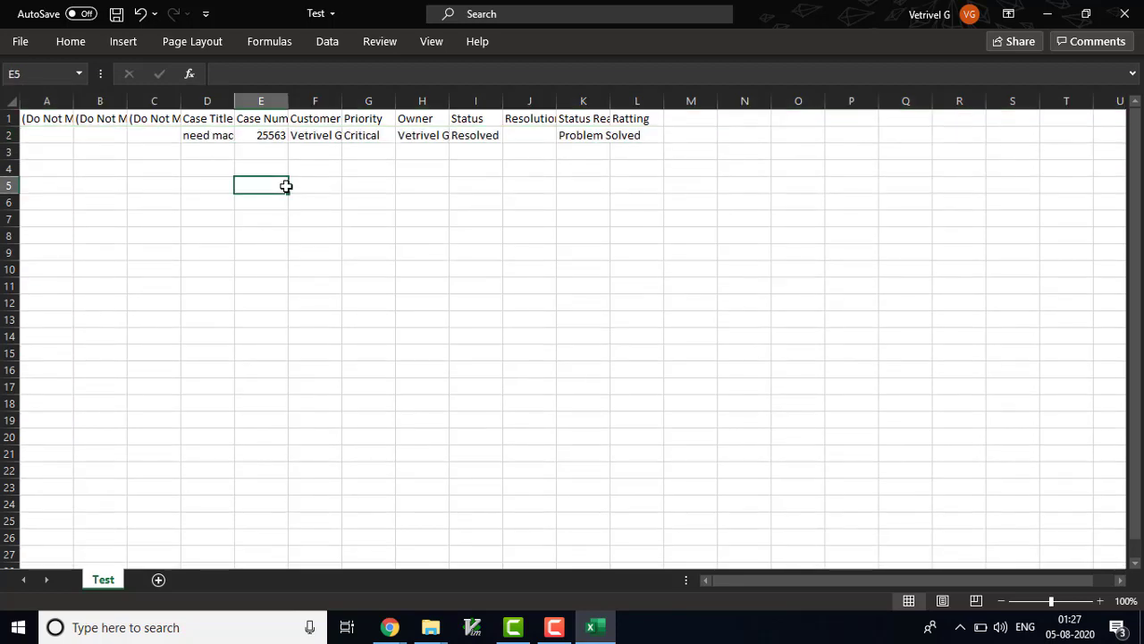
{"action": "key", "text": "ctrl+s"}
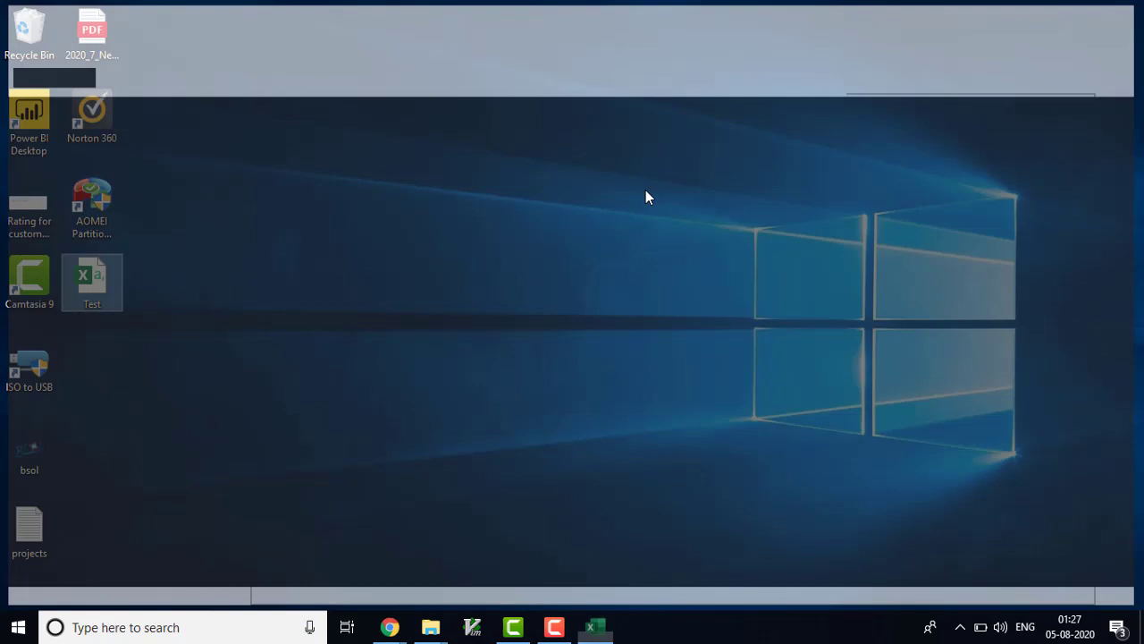
{"action": "left_click", "coordinate": [1124, 13]}
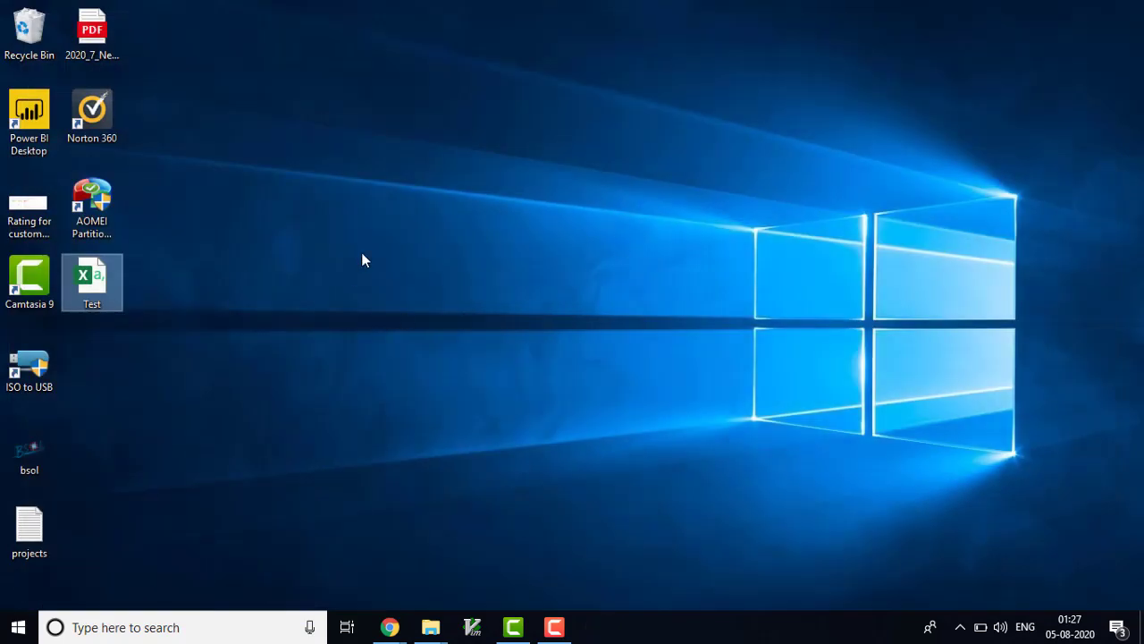
- Switch to My Imports in Chrome and upload Test.csv from the desktop as a new data import, proceeding through the file upload summary
{"action": "mouse_move", "coordinate": [390, 627]}
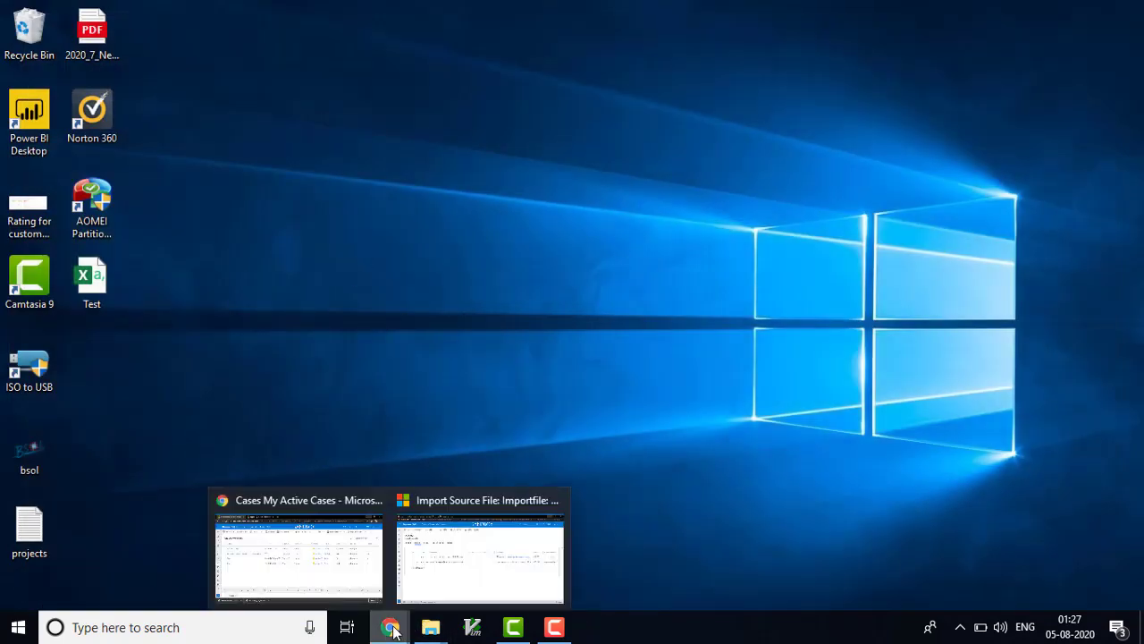
{"action": "left_click", "coordinate": [301, 578]}
{"action": "left_click", "coordinate": [300, 13]}
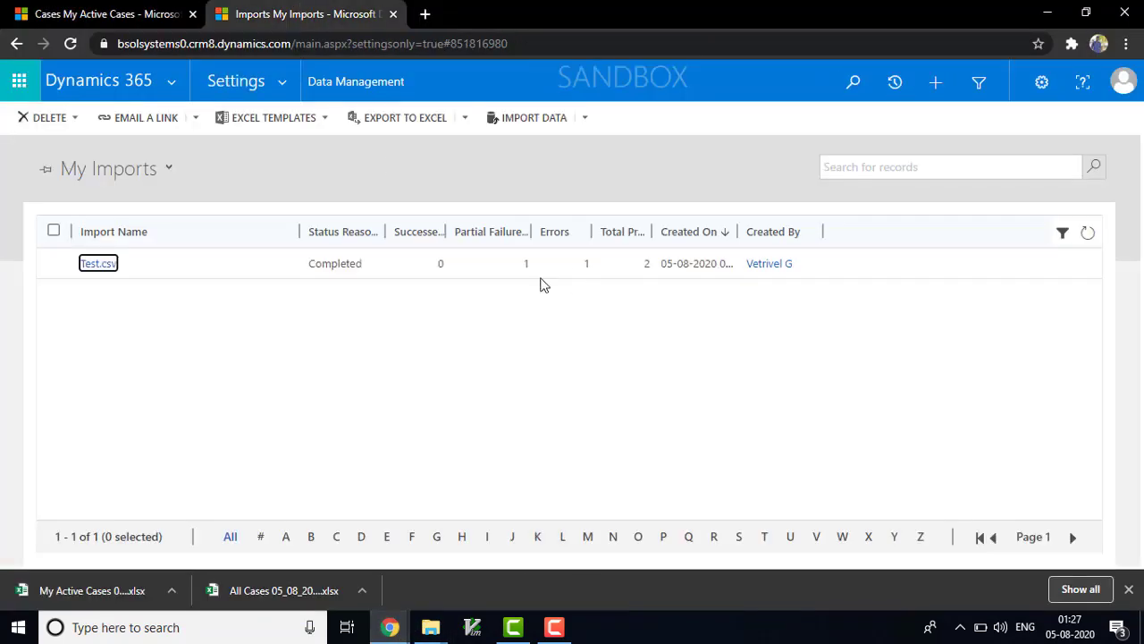
{"action": "left_click", "coordinate": [529, 117]}
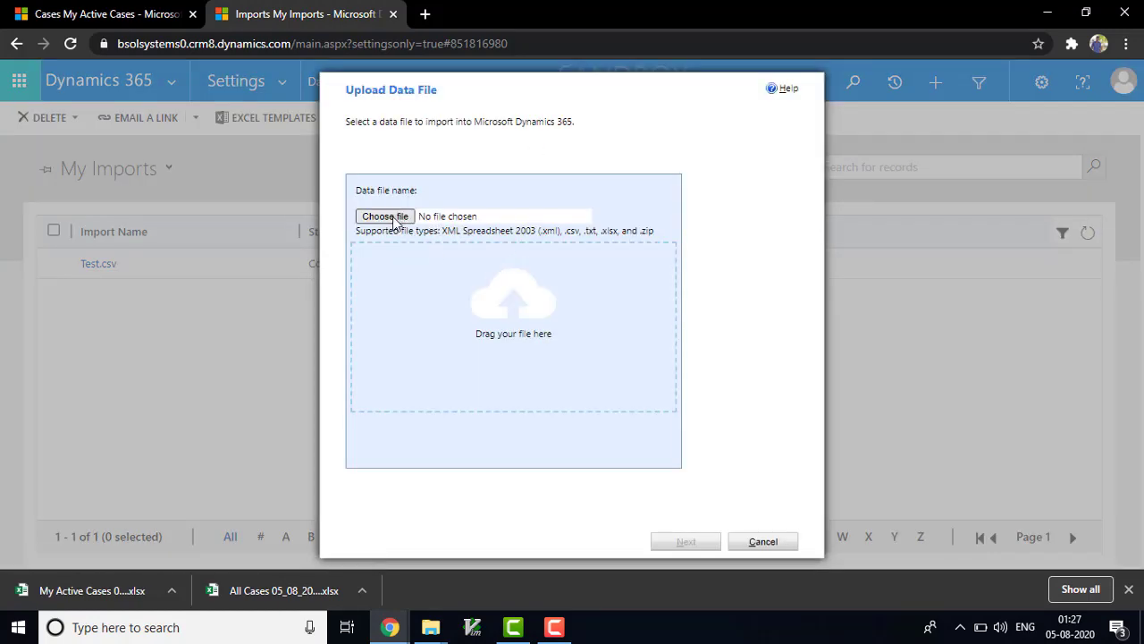
{"action": "left_click", "coordinate": [630, 407]}
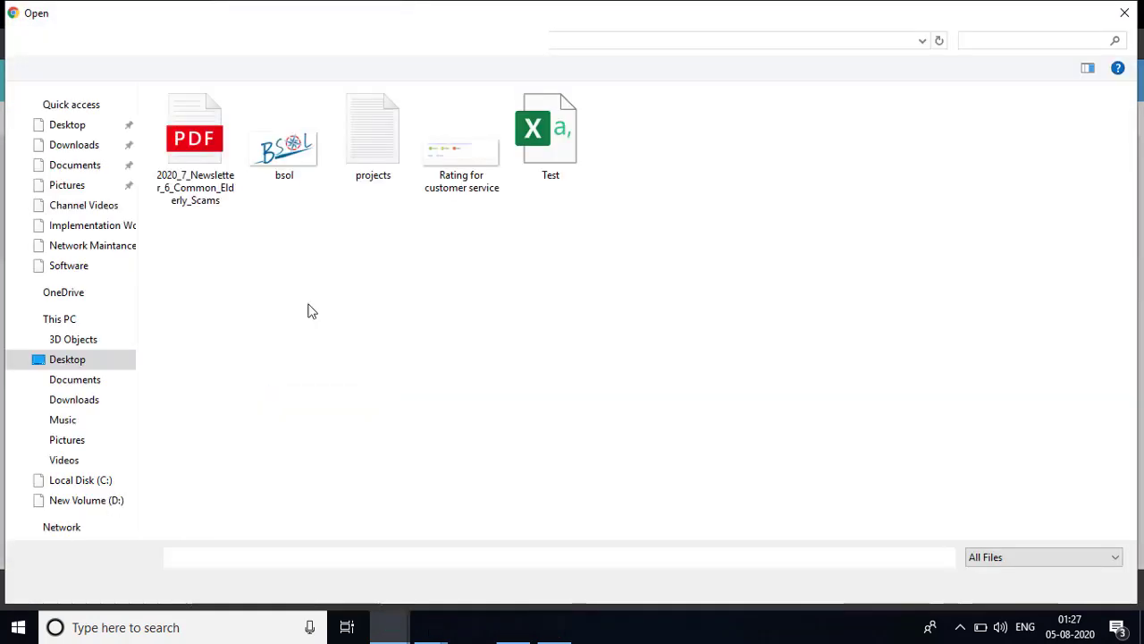
{"action": "left_click", "coordinate": [561, 137]}
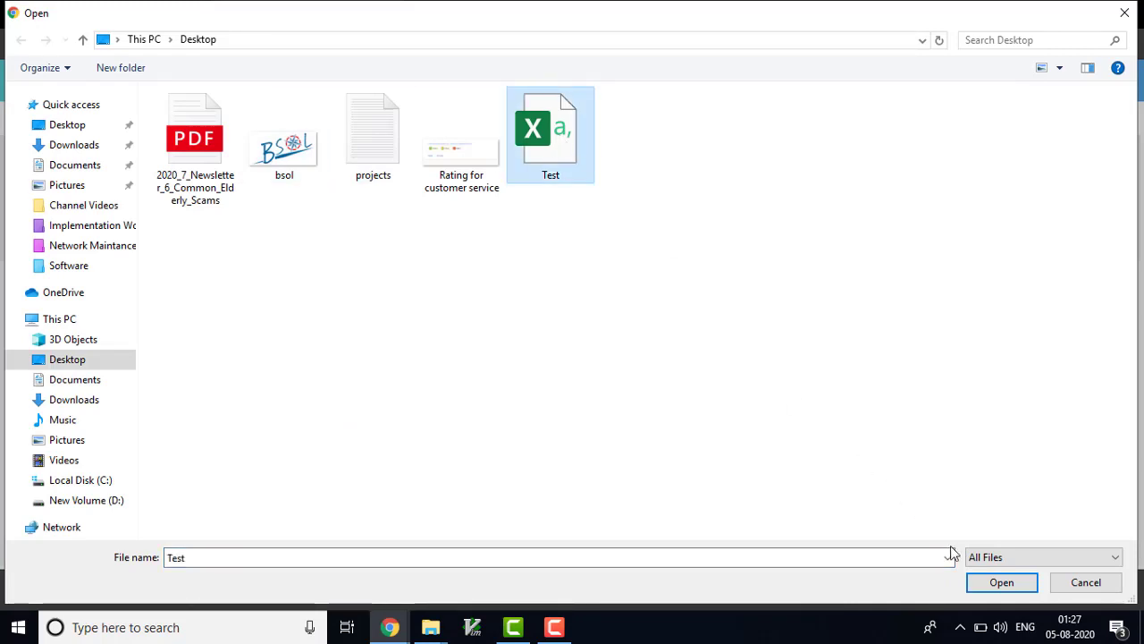
{"action": "left_click", "coordinate": [1001, 582]}
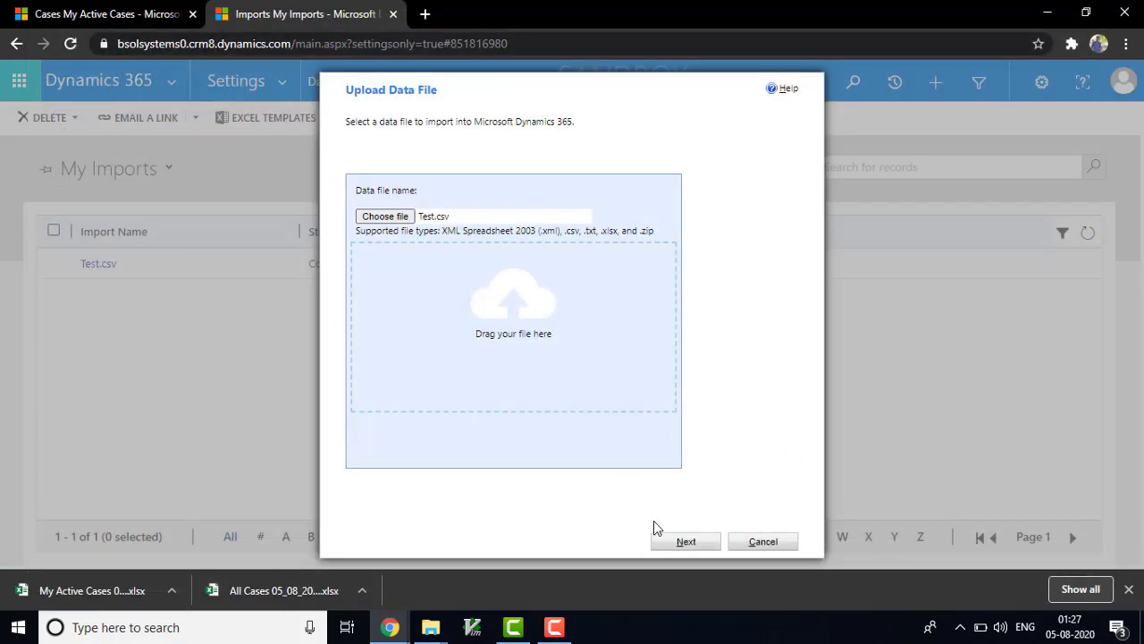
{"action": "left_click", "coordinate": [704, 544]}
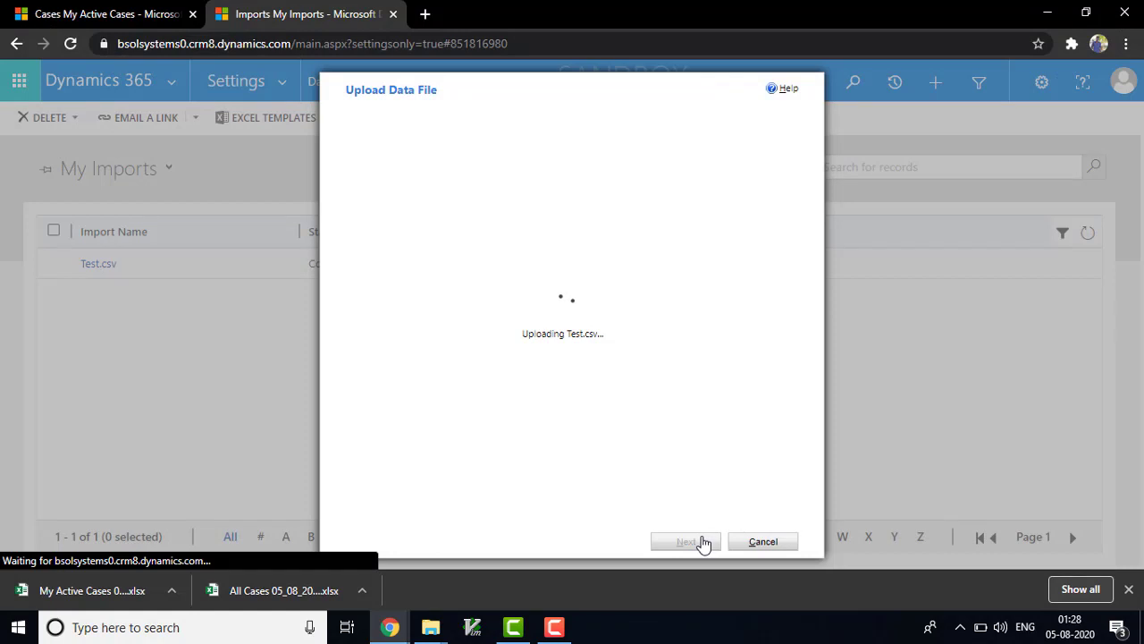
{"action": "left_click", "coordinate": [703, 542]}
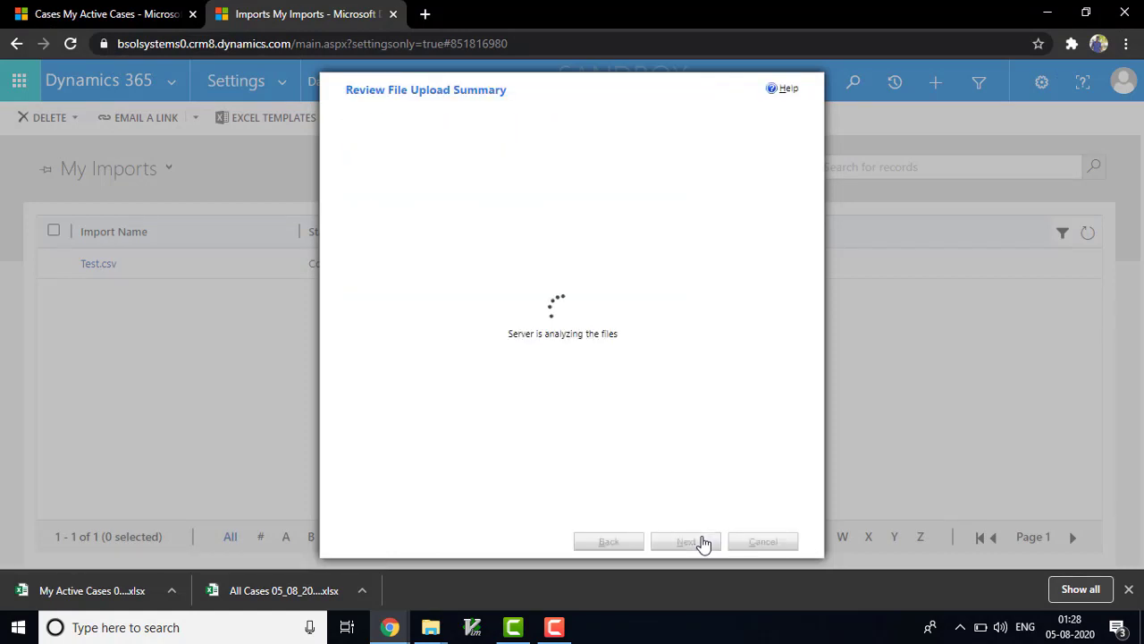
{"action": "left_click", "coordinate": [703, 543]}
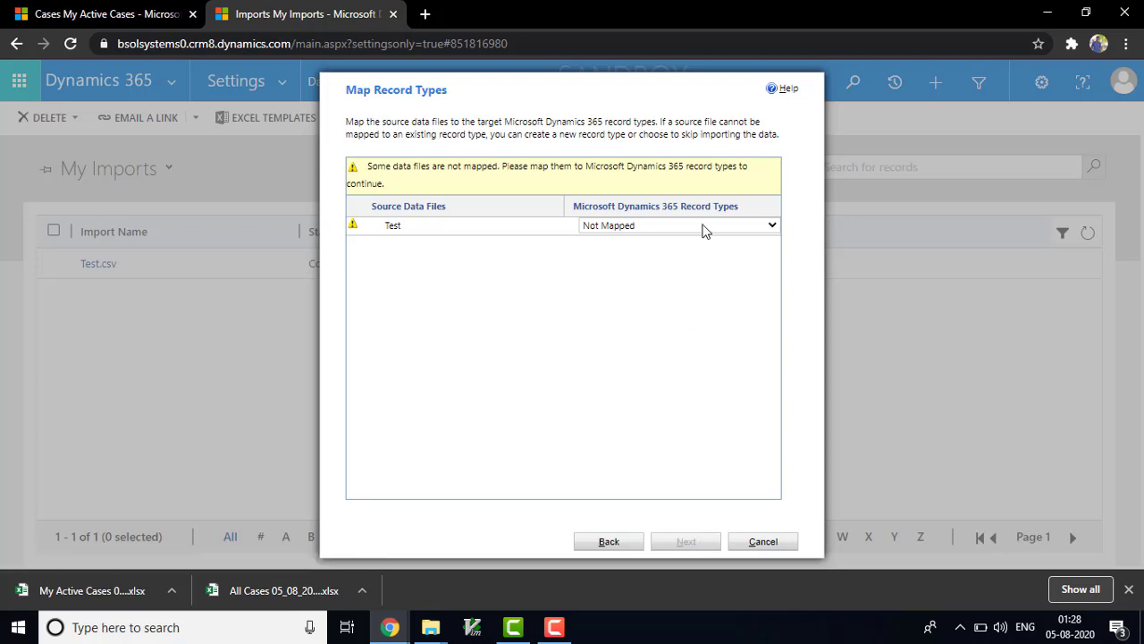
- Map the Test source file to the Case record type and continue to field mapping
{"action": "left_click", "coordinate": [703, 226]}
{"action": "type", "text": "campaign r"}
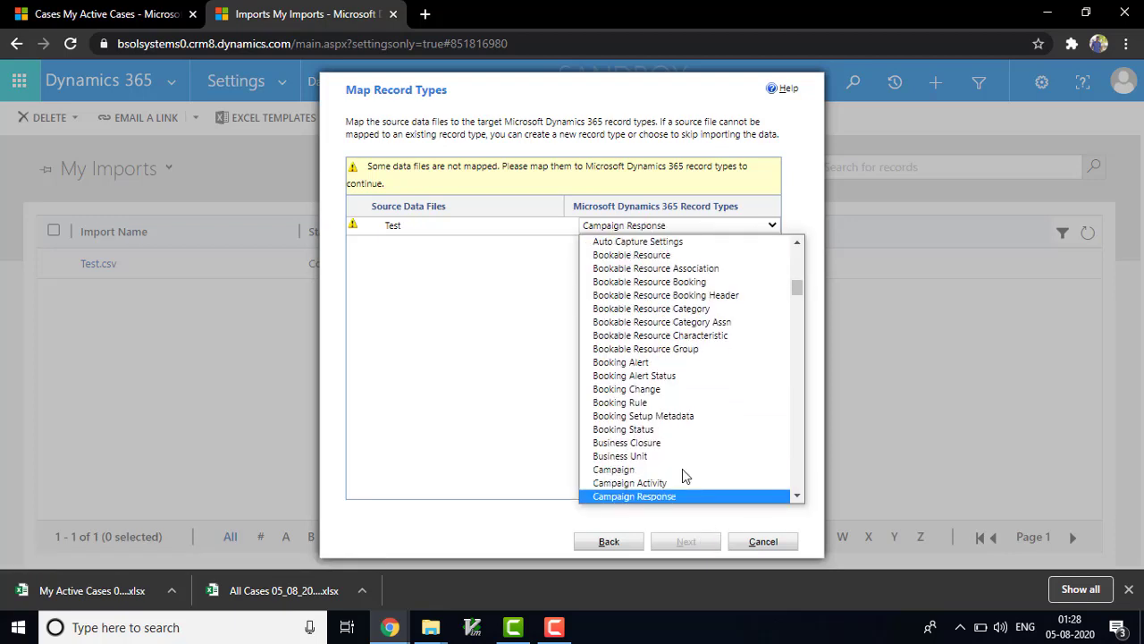
{"action": "key", "text": "Down"}
{"action": "key", "text": "Down"}
{"action": "key", "text": "Down"}
{"action": "key", "text": "Down"}
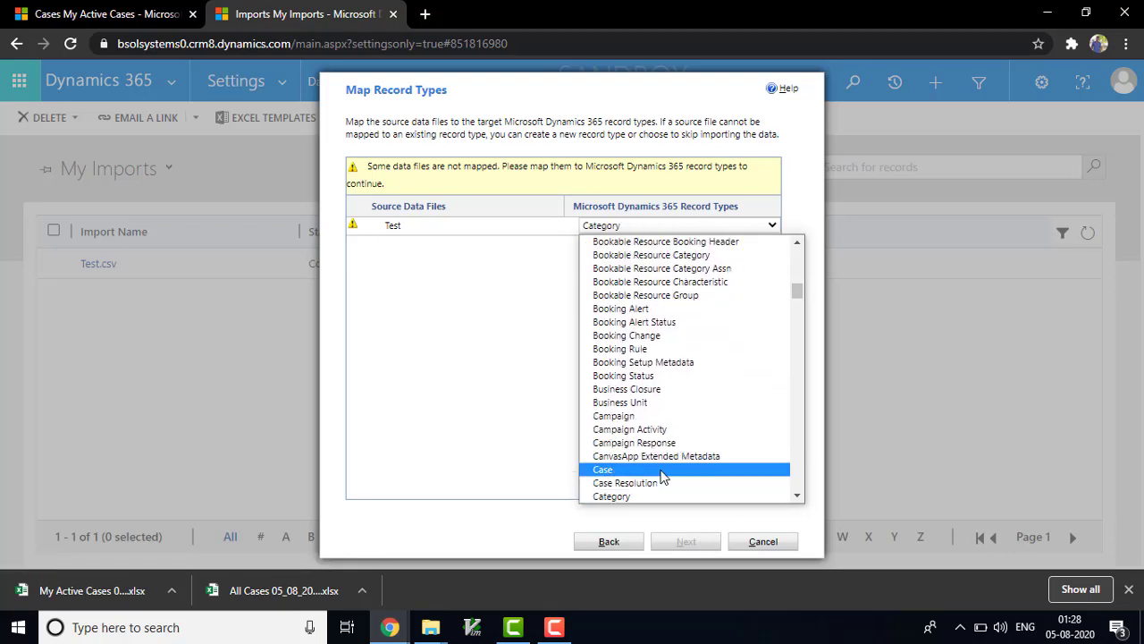
{"action": "left_click", "coordinate": [662, 472]}
{"action": "left_click", "coordinate": [685, 542]}
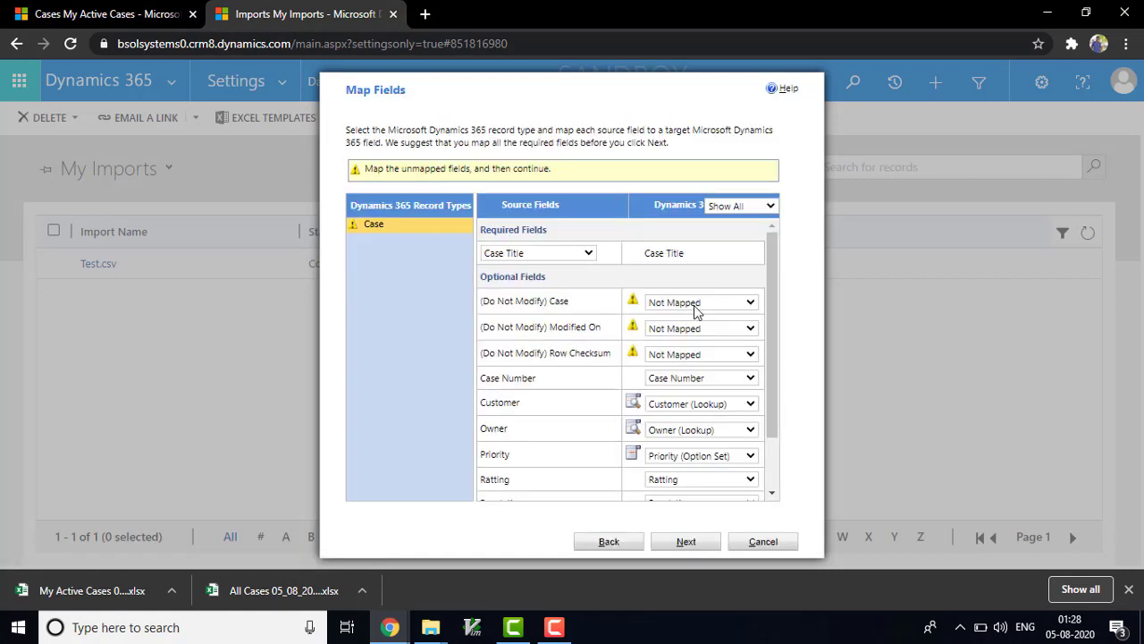
- Map the (Do Not Modify) Case field to Subject (Lookup), with Subject as the related record type and Title as the referred field
{"action": "left_click", "coordinate": [694, 304]}
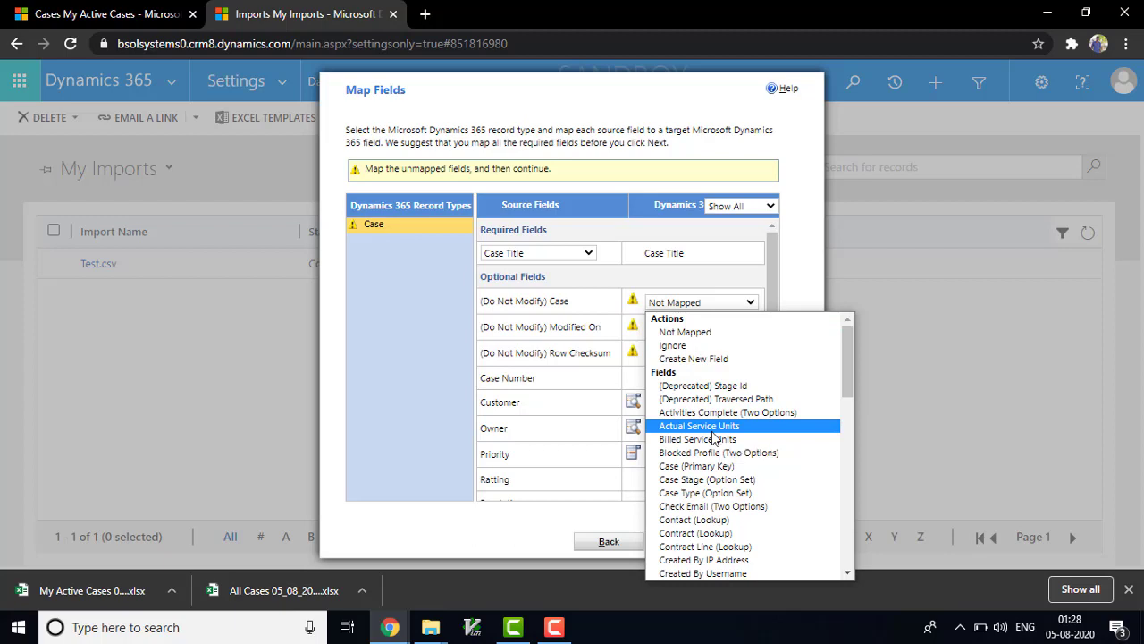
{"action": "type", "text": "serv"}
{"action": "key", "text": "Down"}
{"action": "key", "text": "Down"}
{"action": "key", "text": "Down"}
{"action": "key", "text": "Down"}
{"action": "key", "text": "Down"}
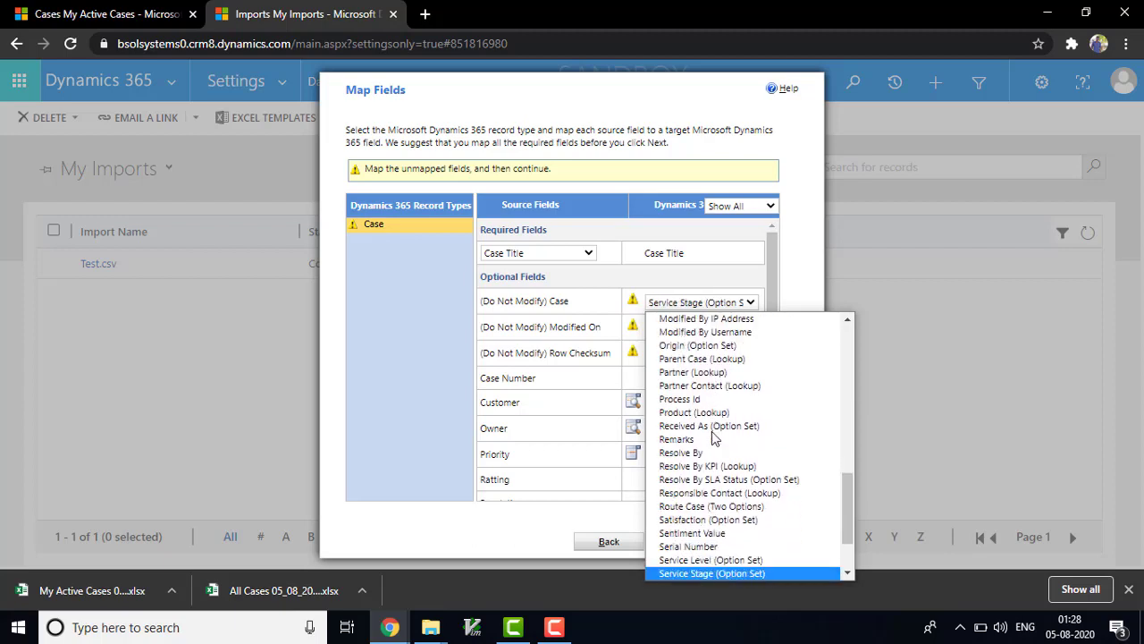
{"action": "type", "text": "sat"}
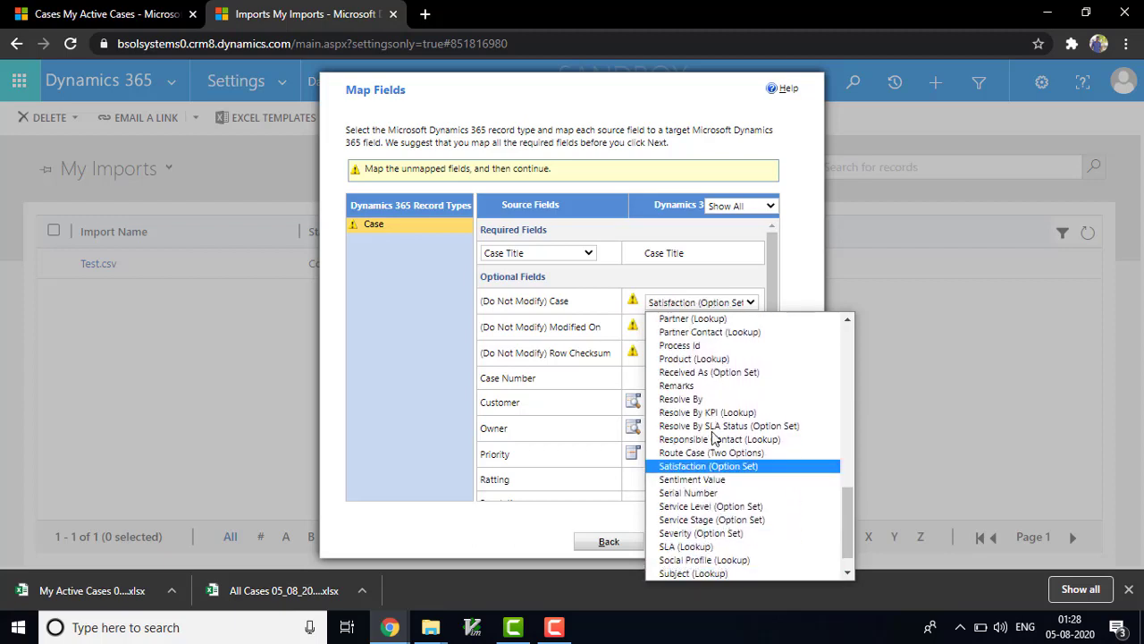
{"action": "scroll", "coordinate": [732, 579], "scroll_direction": "down", "scroll_amount": 1}
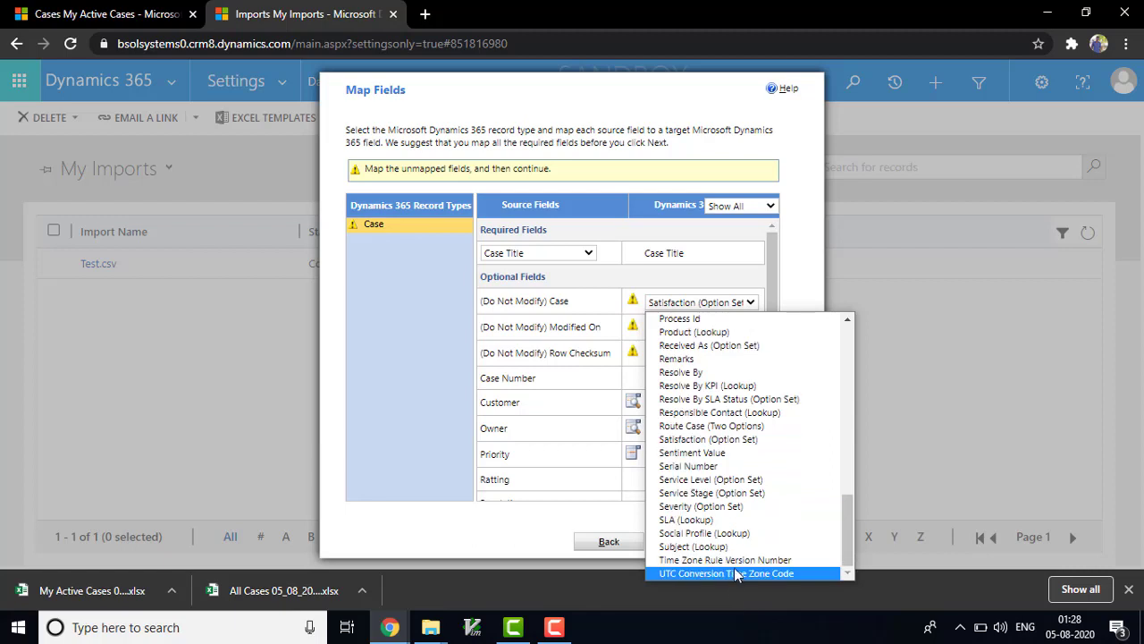
{"action": "left_click", "coordinate": [719, 547]}
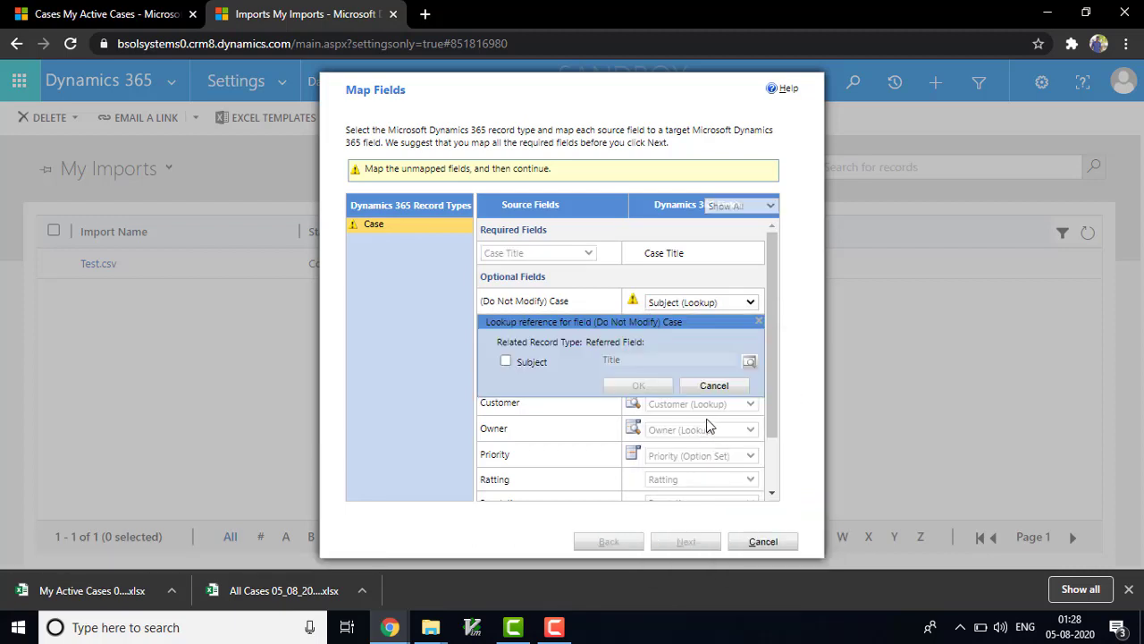
{"action": "left_click", "coordinate": [527, 364]}
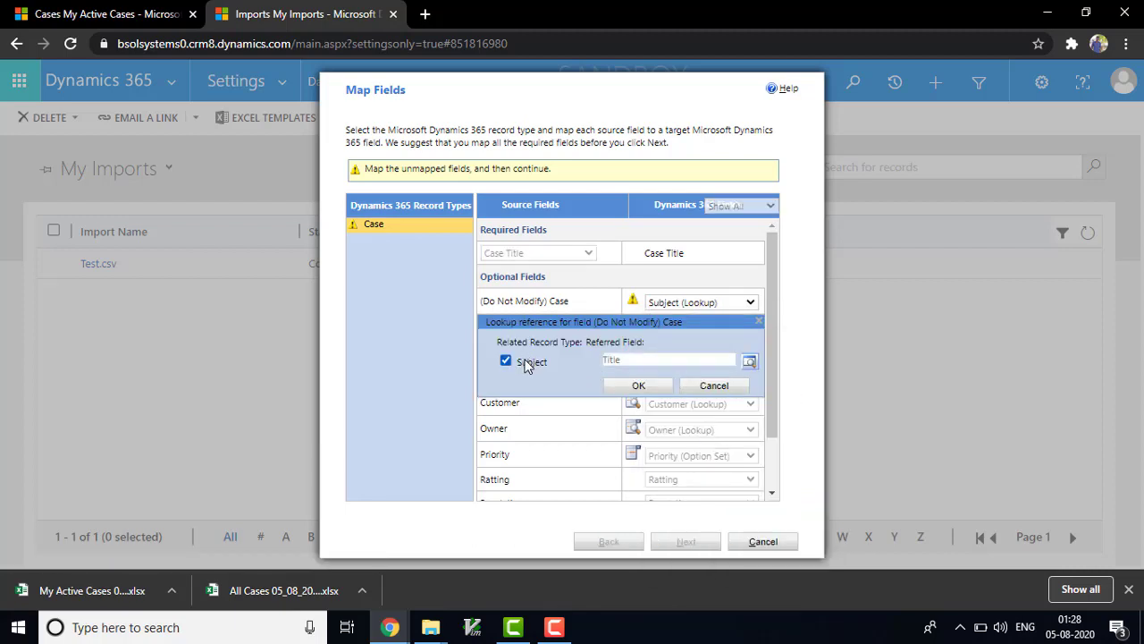
{"action": "left_click", "coordinate": [655, 386]}
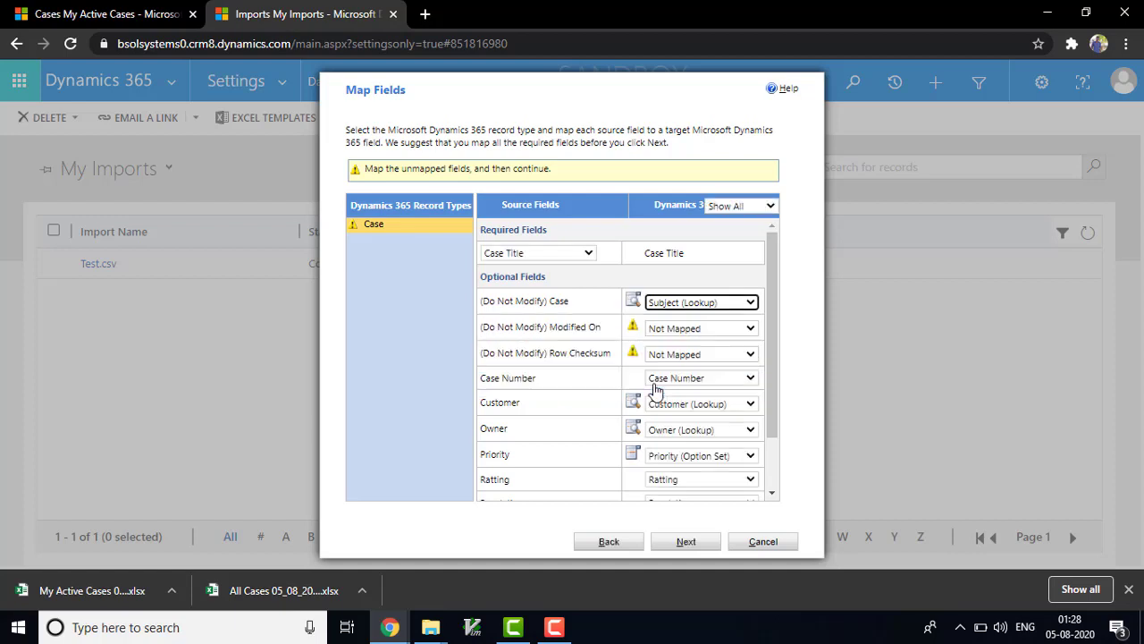
- Set the (Do Not Modify) Modified On and (Do Not Modify) Row Checksum fields to Ignore
{"action": "left_click", "coordinate": [745, 330]}
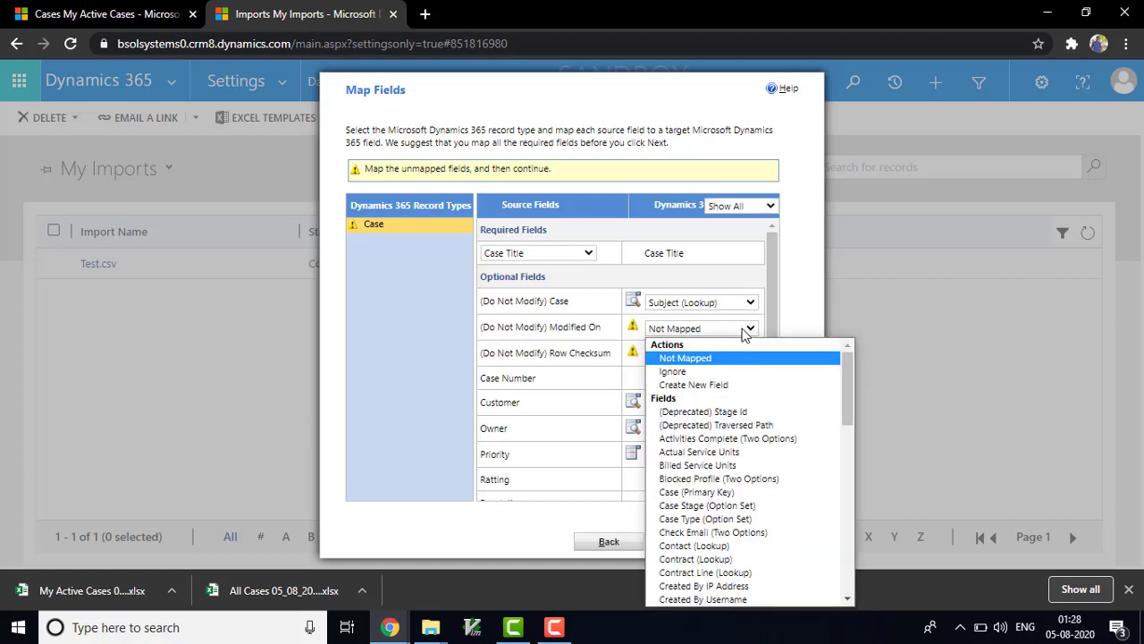
{"action": "left_click", "coordinate": [706, 376]}
{"action": "left_click", "coordinate": [688, 352]}
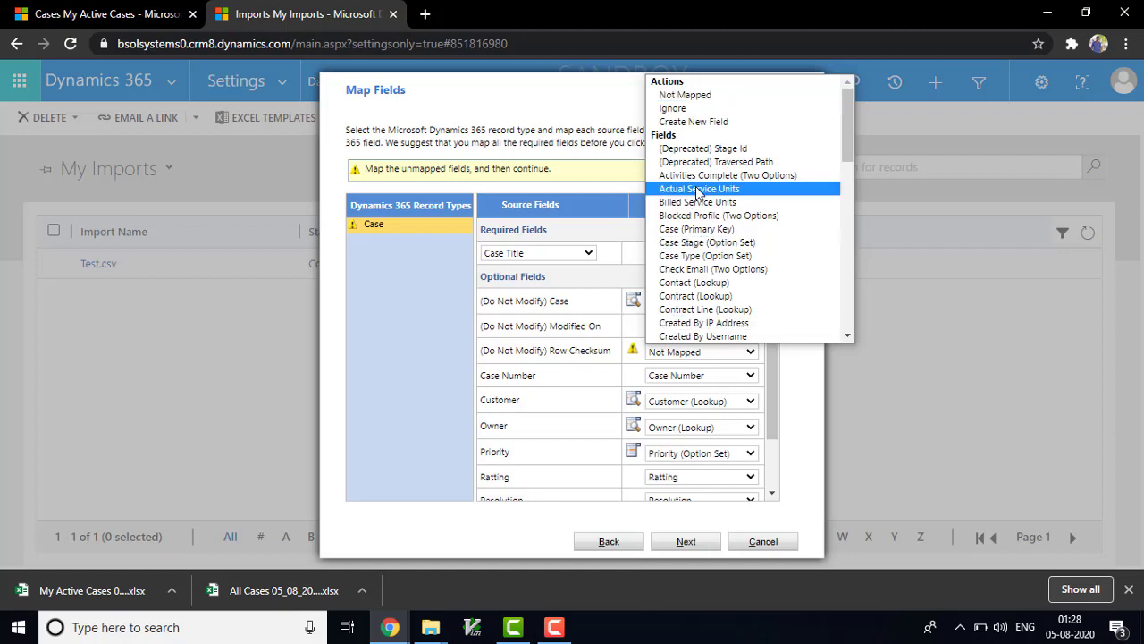
{"action": "left_click", "coordinate": [687, 108]}
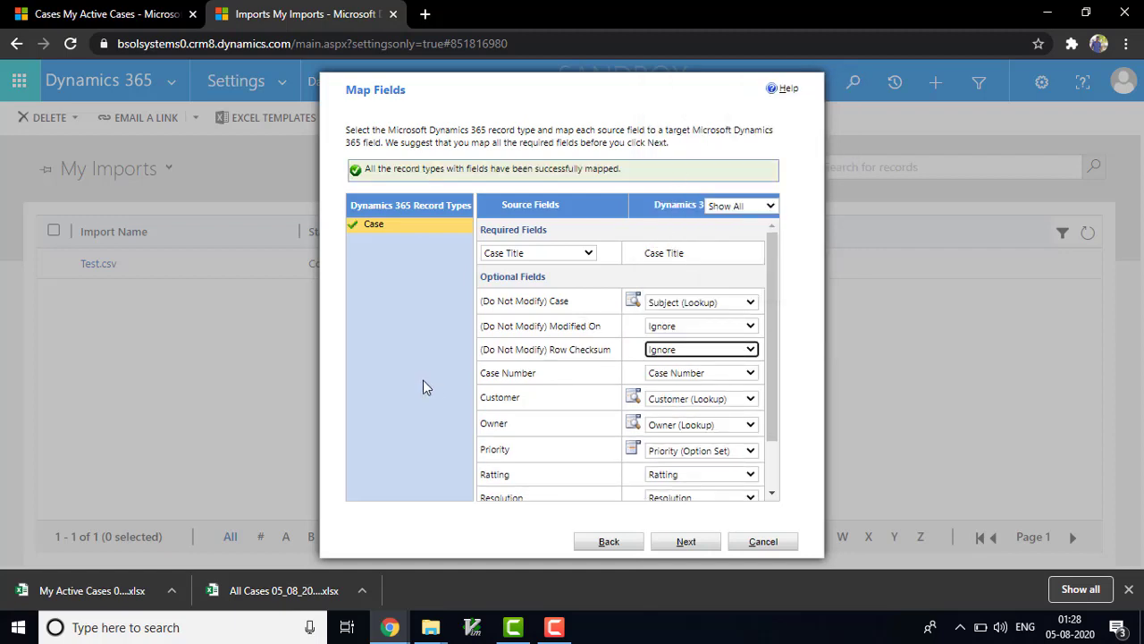
- Review the remaining field mappings, submit the Test.csv import with duplicates disallowed, and close the import wizard
{"action": "left_click", "coordinate": [775, 463]}
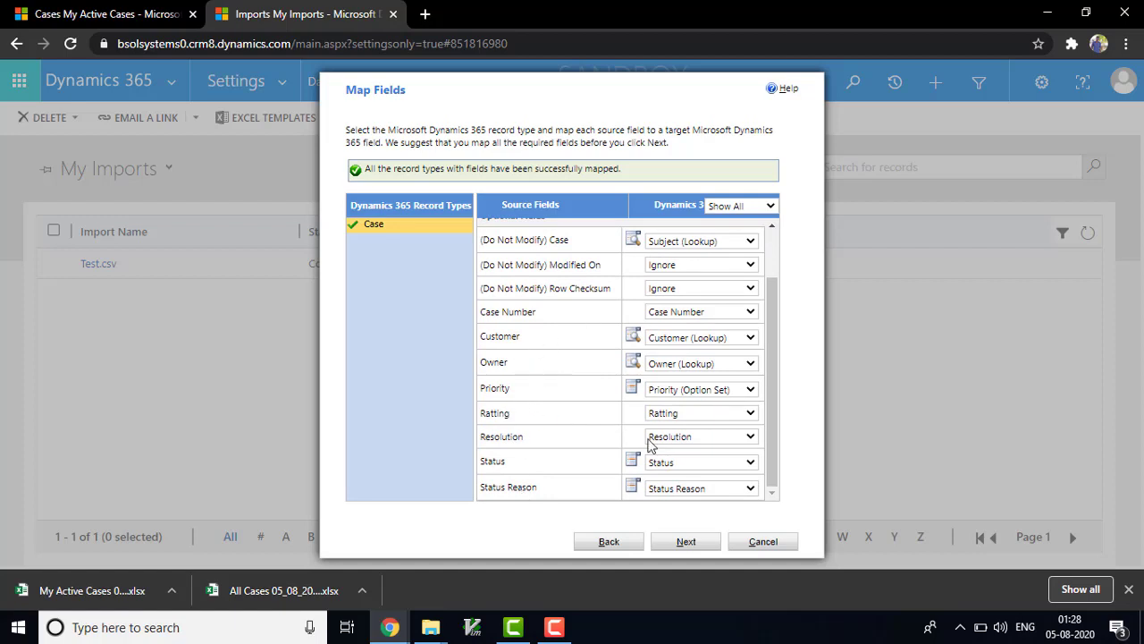
{"action": "left_click", "coordinate": [688, 542]}
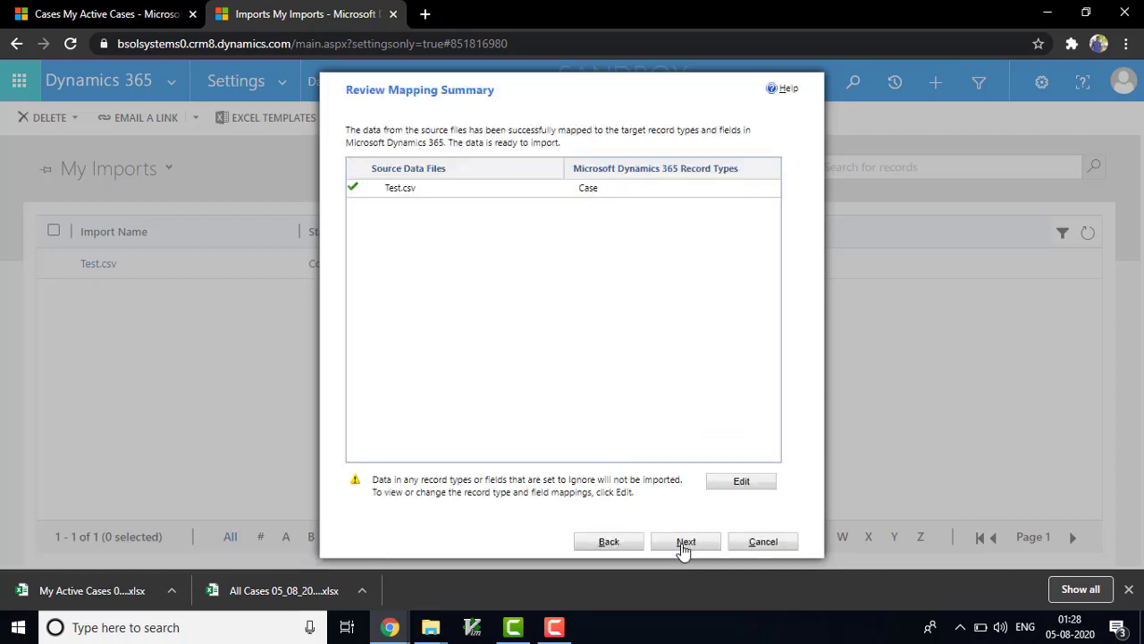
{"action": "left_click", "coordinate": [686, 542]}
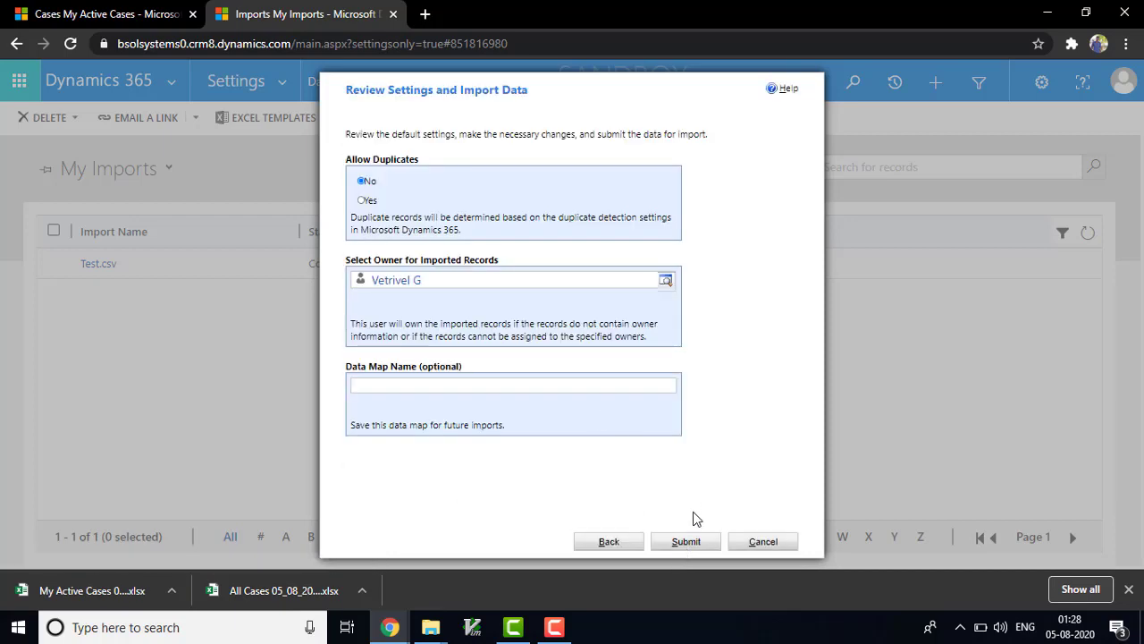
{"action": "left_click", "coordinate": [686, 542]}
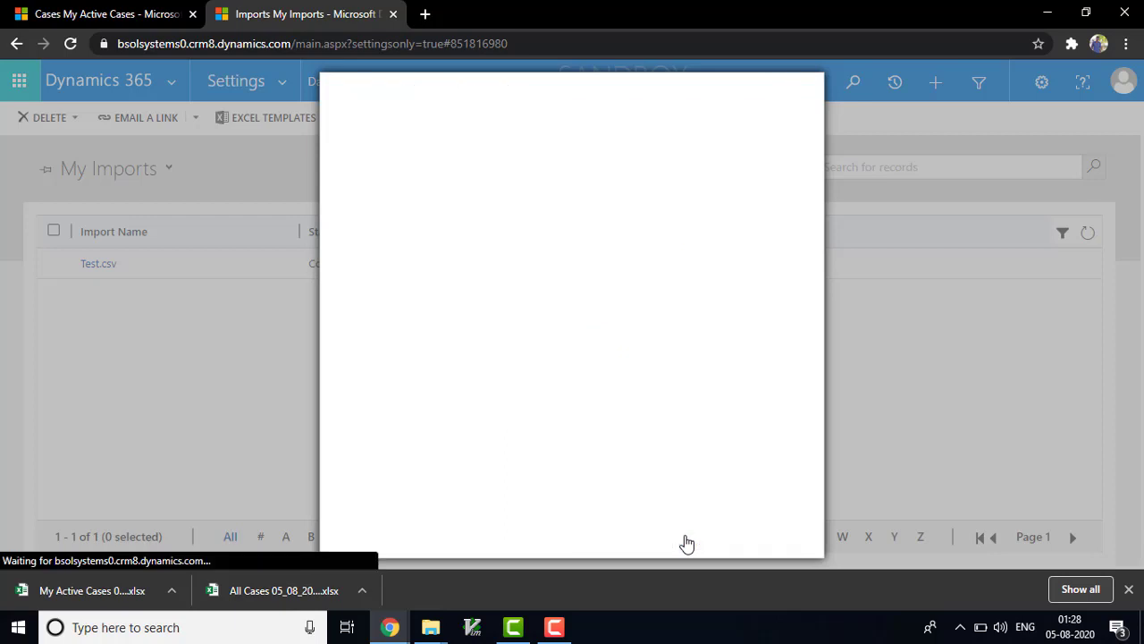
{"action": "left_click", "coordinate": [762, 543]}
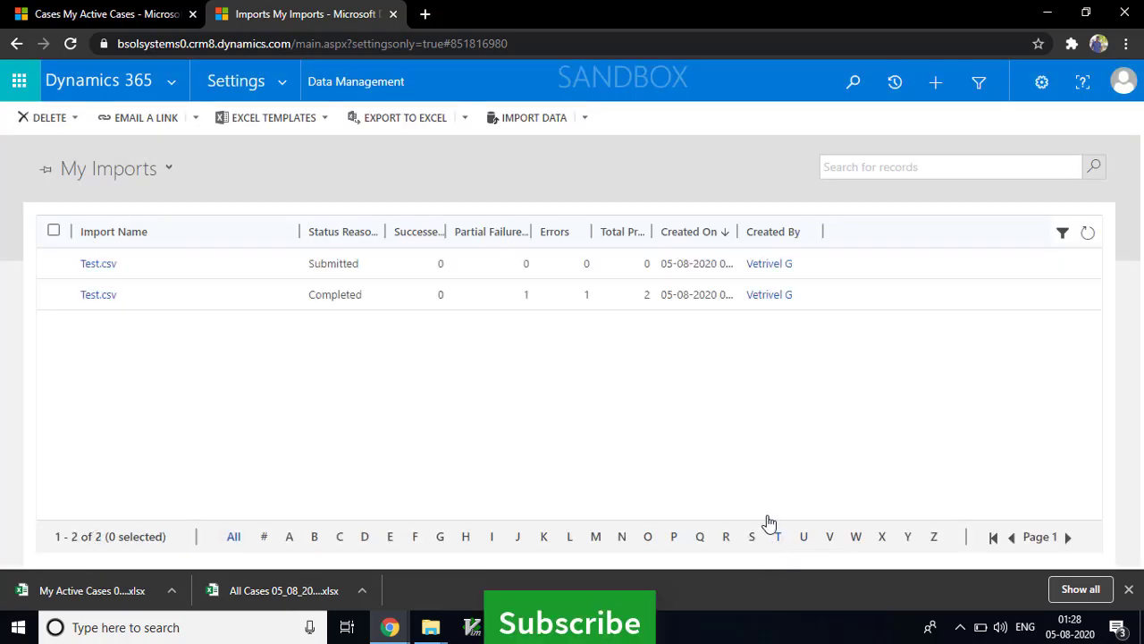